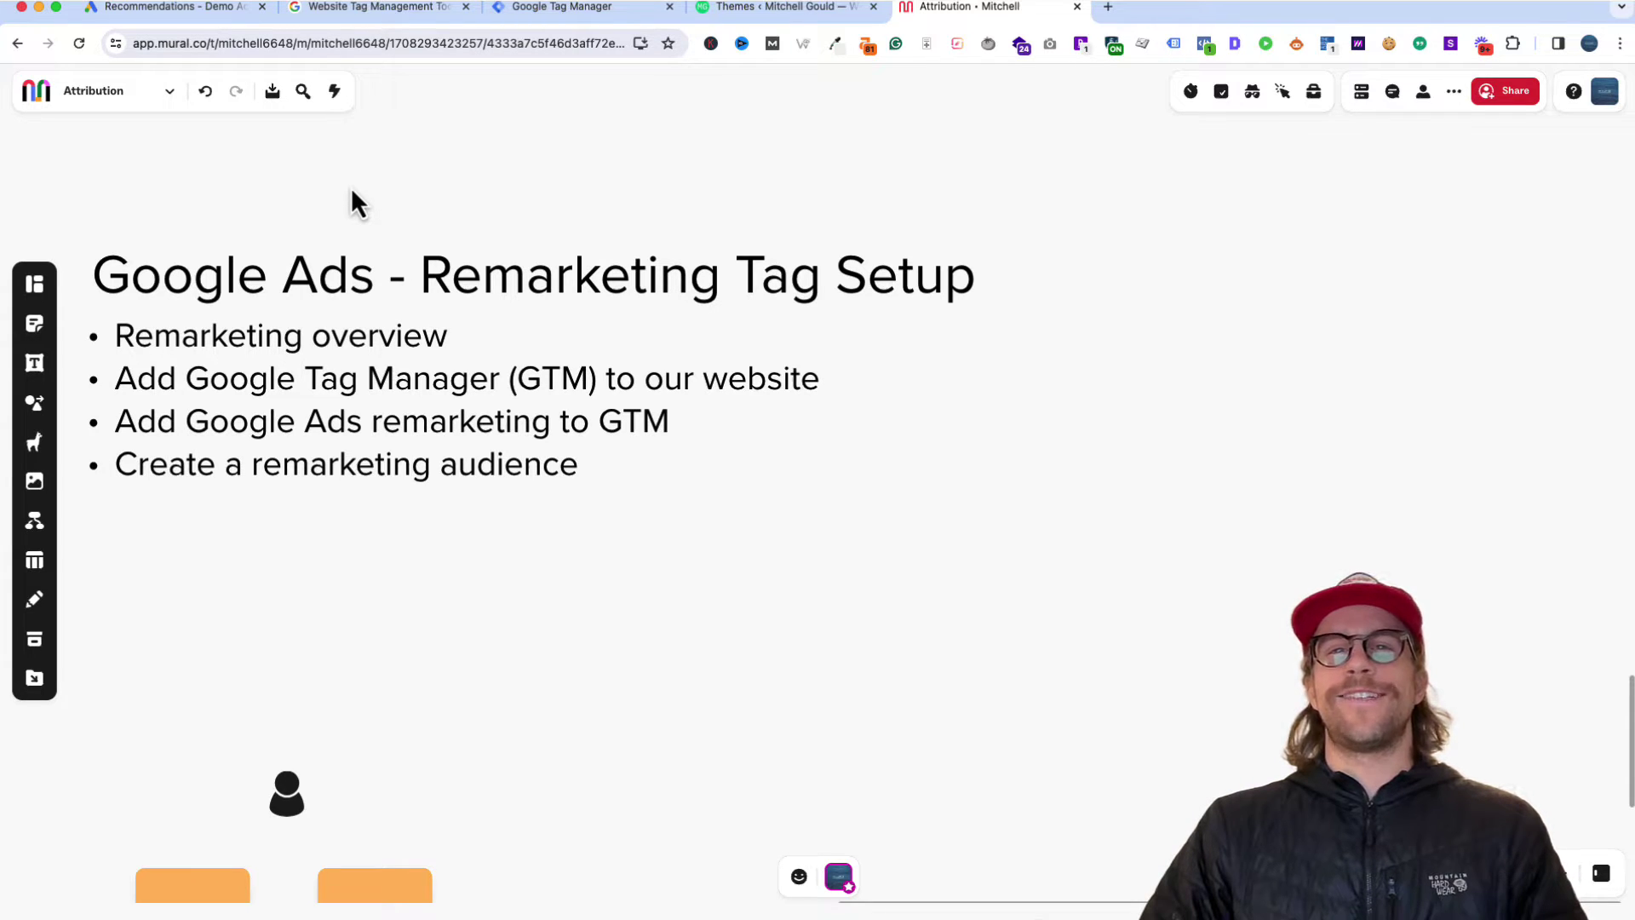
# Step: Move the person icon below the outline onto the Your Website note, and from there beside the Retargeting Ad note
pyautogui.scroll(-7, 622, 494)
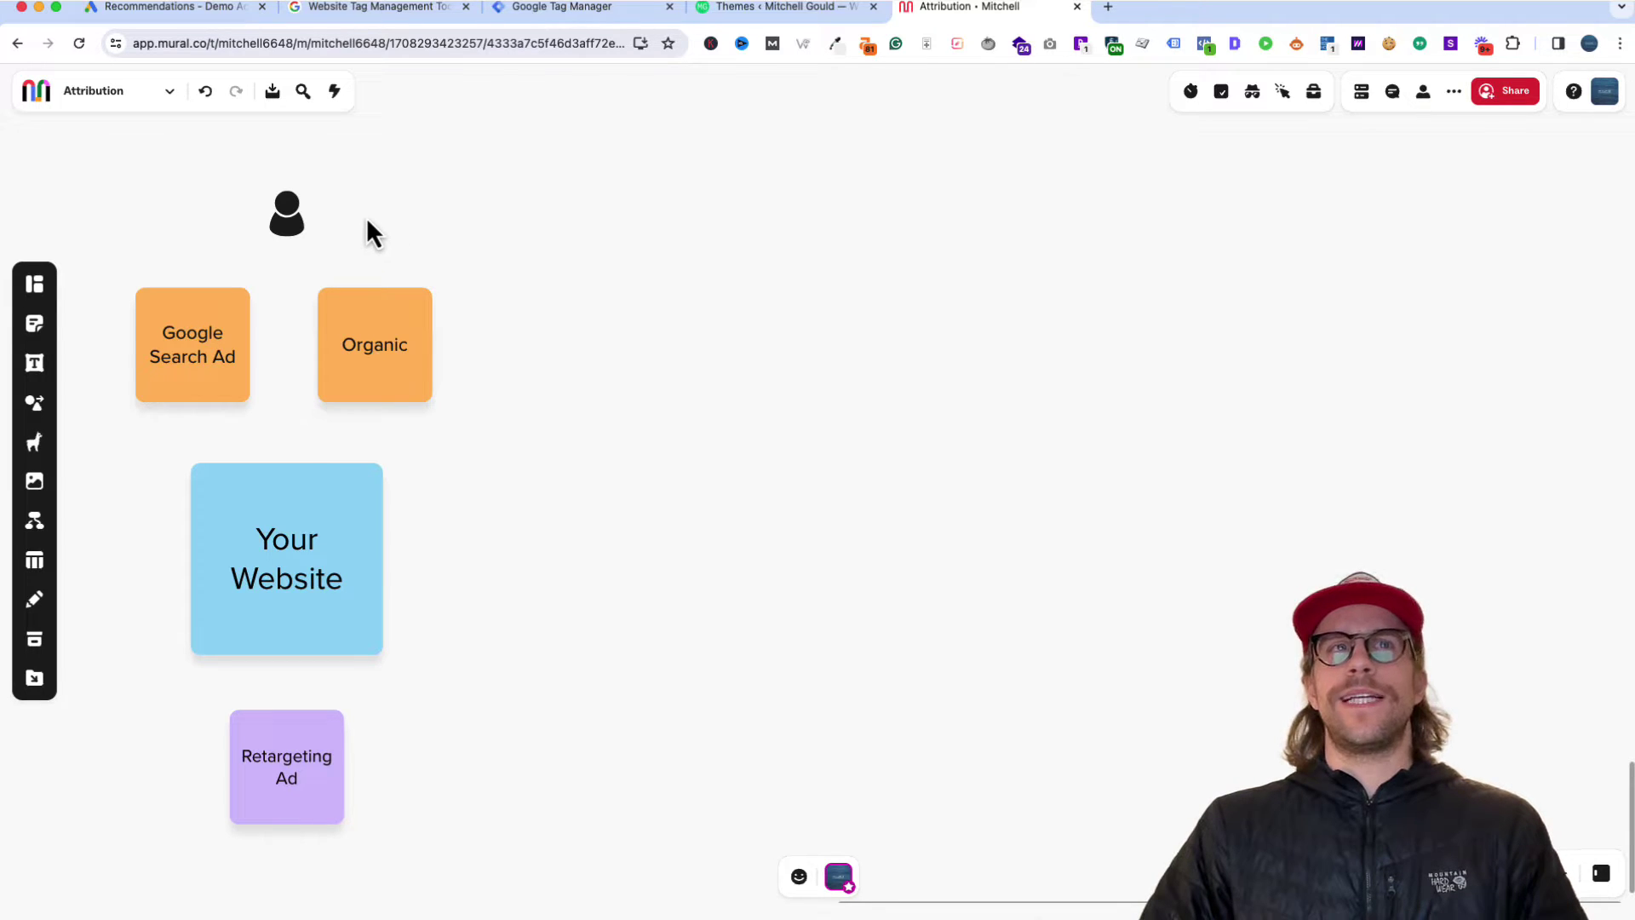
pyautogui.click(288, 218)
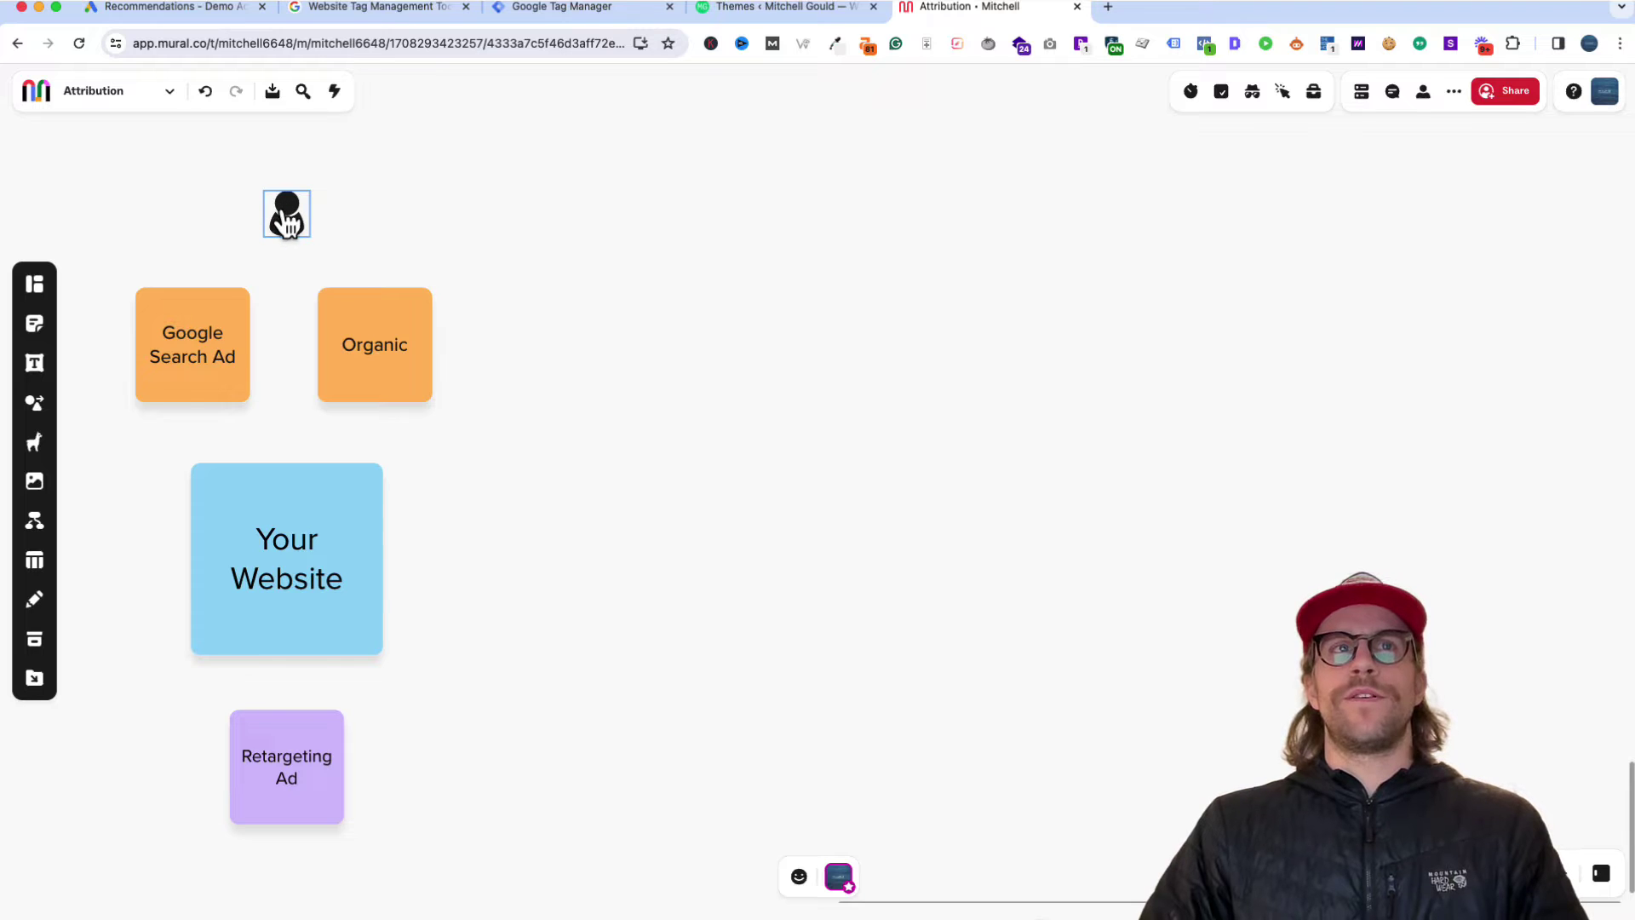
pyautogui.moveTo(288, 224); pyautogui.dragTo(345, 479)
pyautogui.click(445, 533)
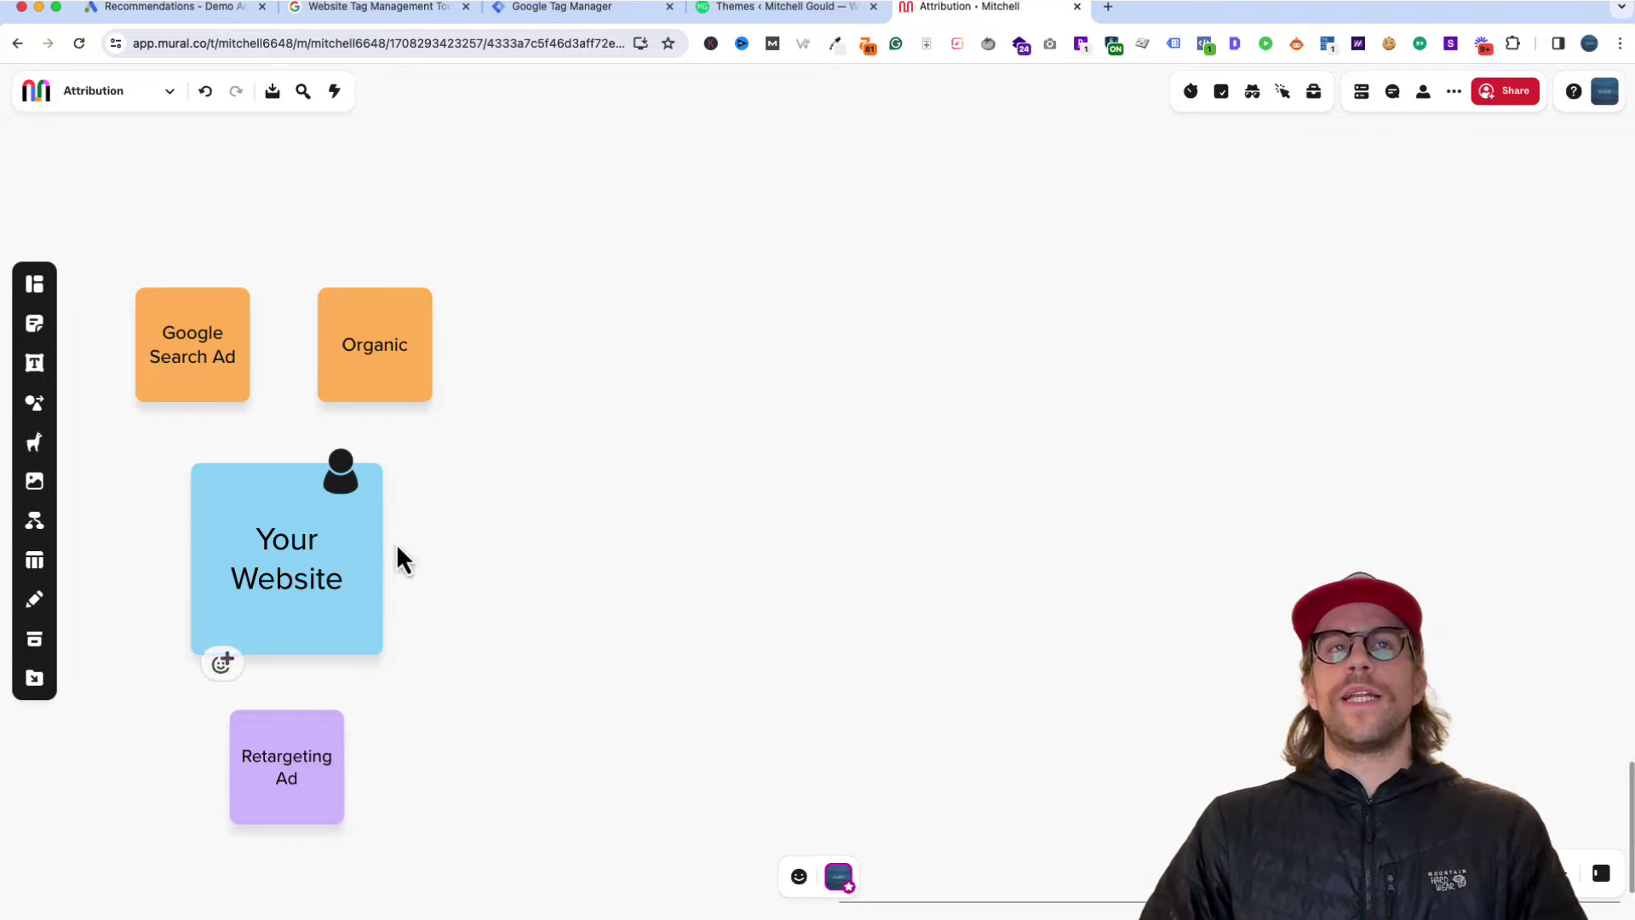
pyautogui.click(344, 485)
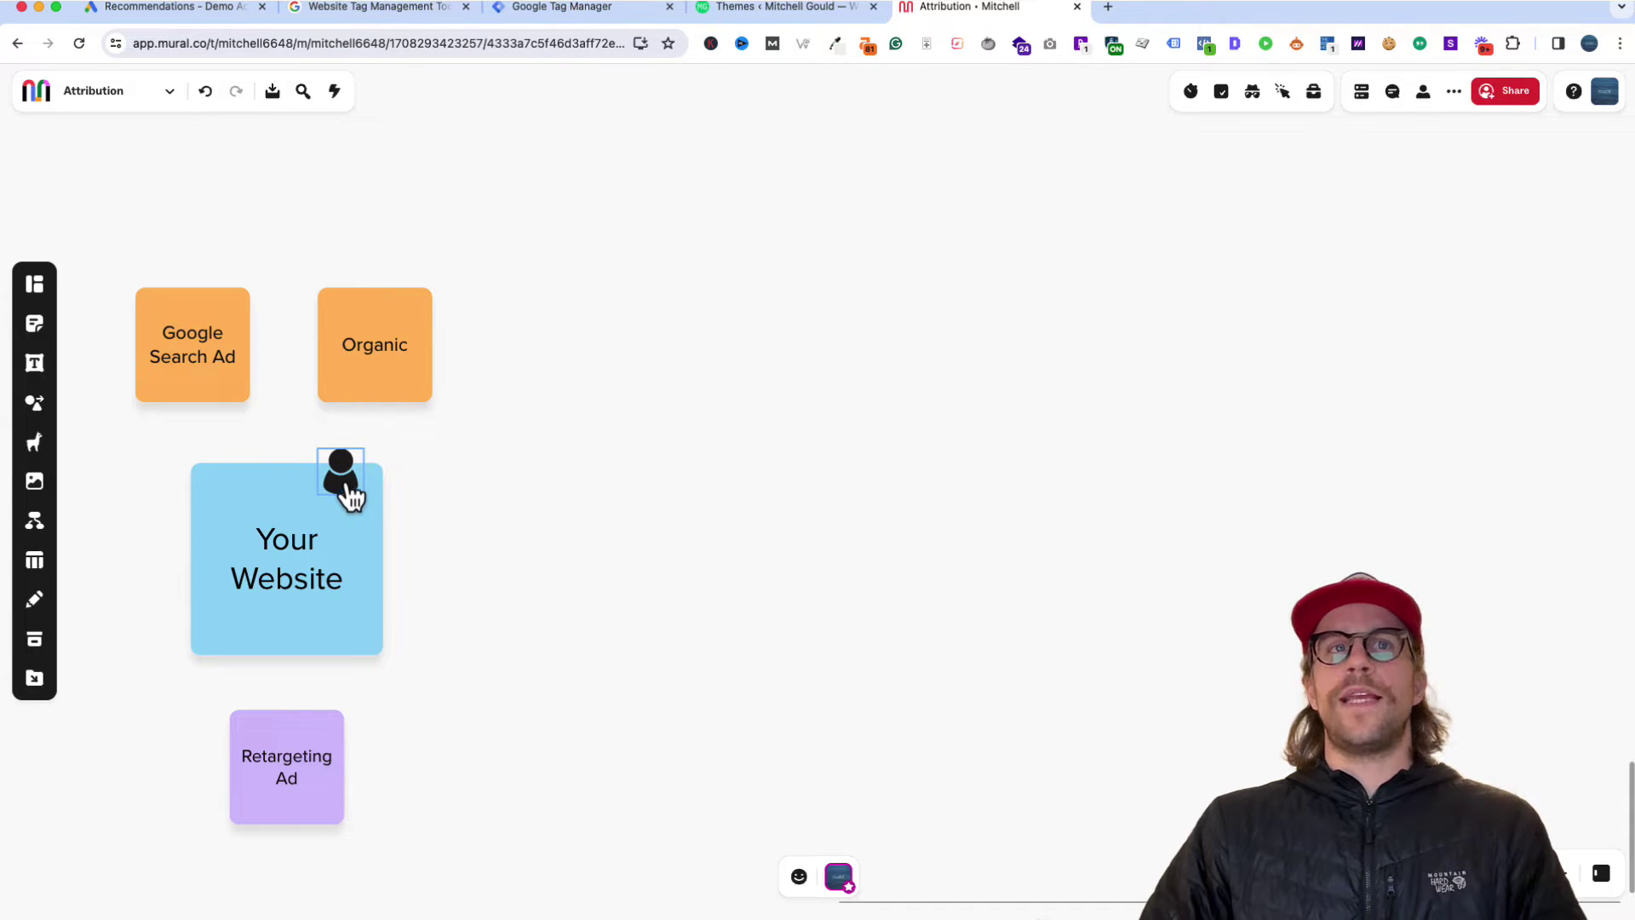
pyautogui.moveTo(348, 487); pyautogui.dragTo(397, 754)
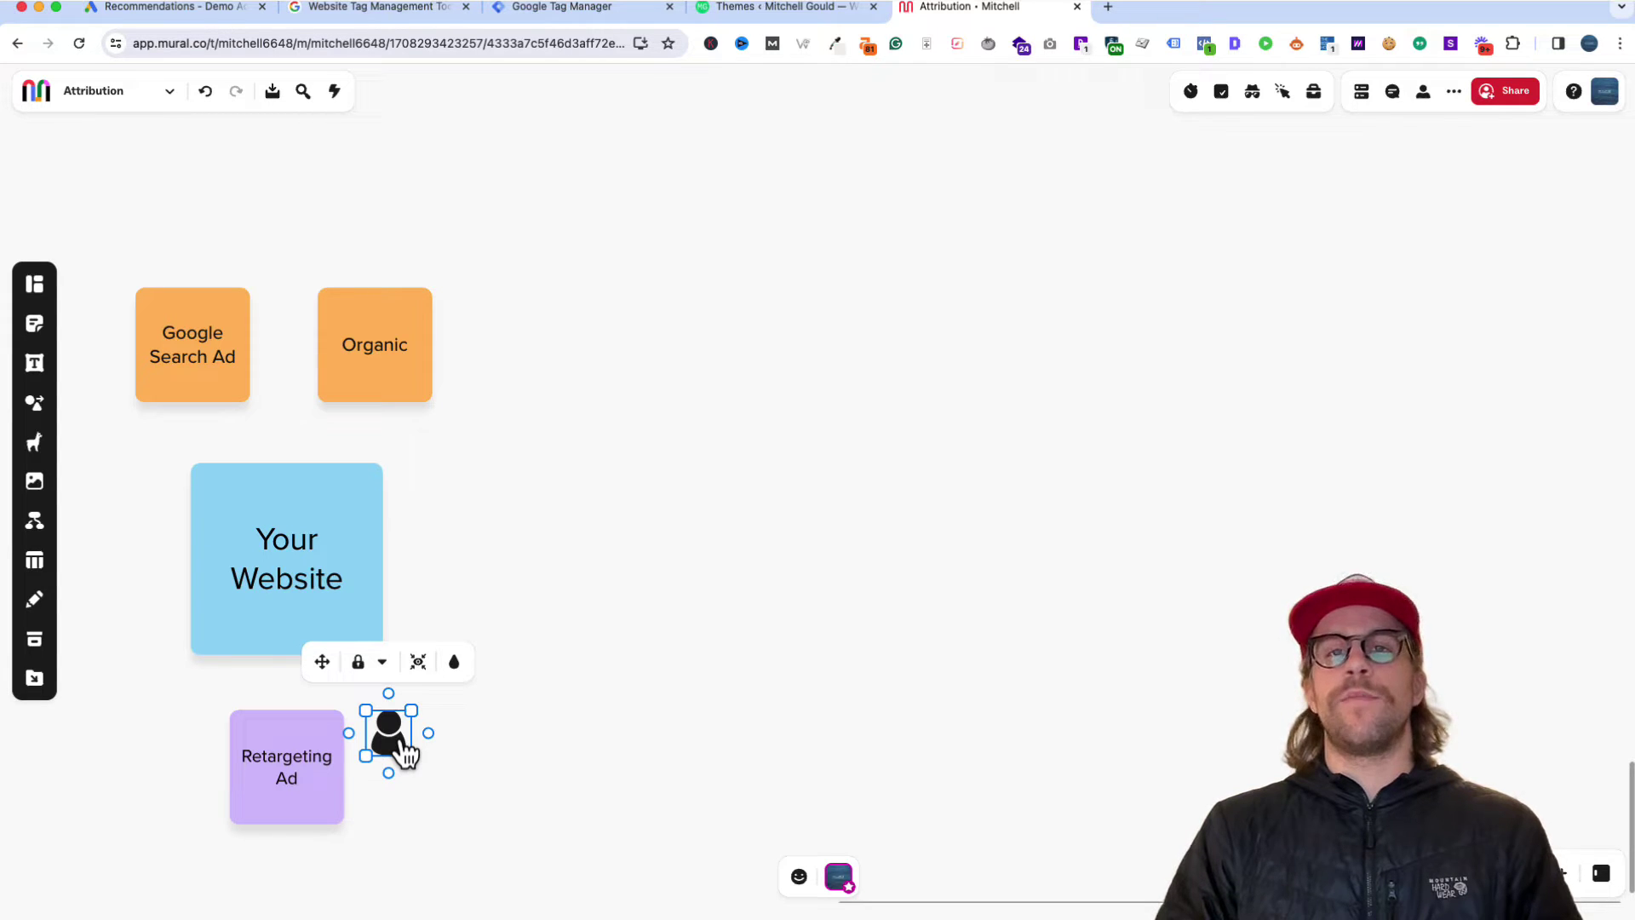
pyautogui.click(503, 482)
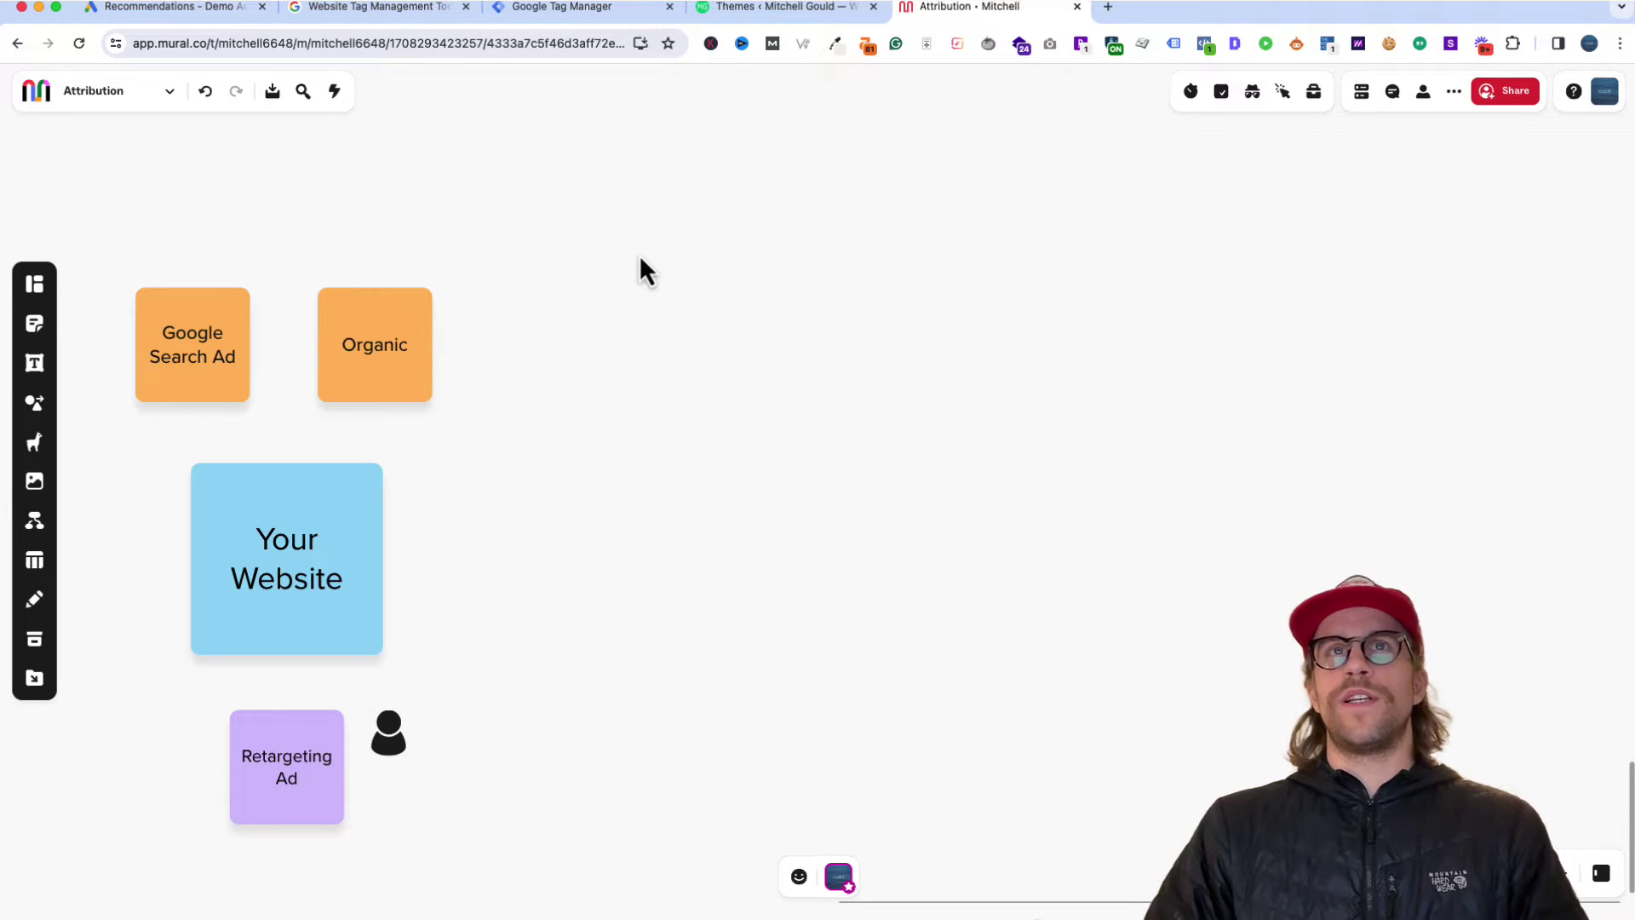
# Step: Switch to the WordPress admin and search the new plugins directory for "wp code"
pyautogui.click(773, 8)
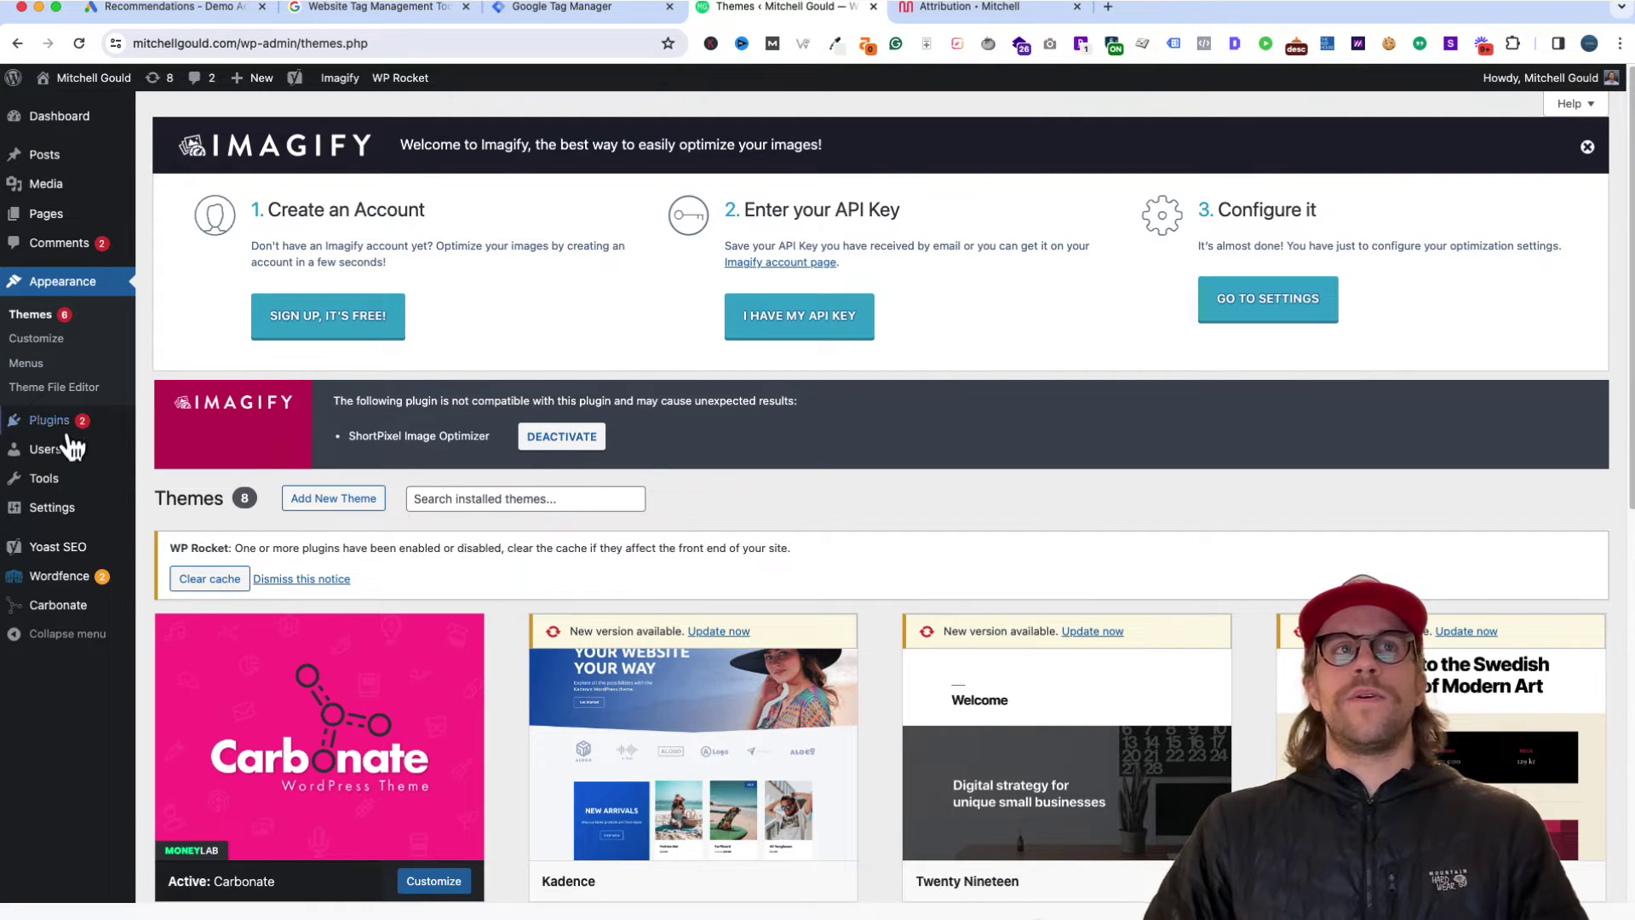
pyautogui.moveTo(47, 426)
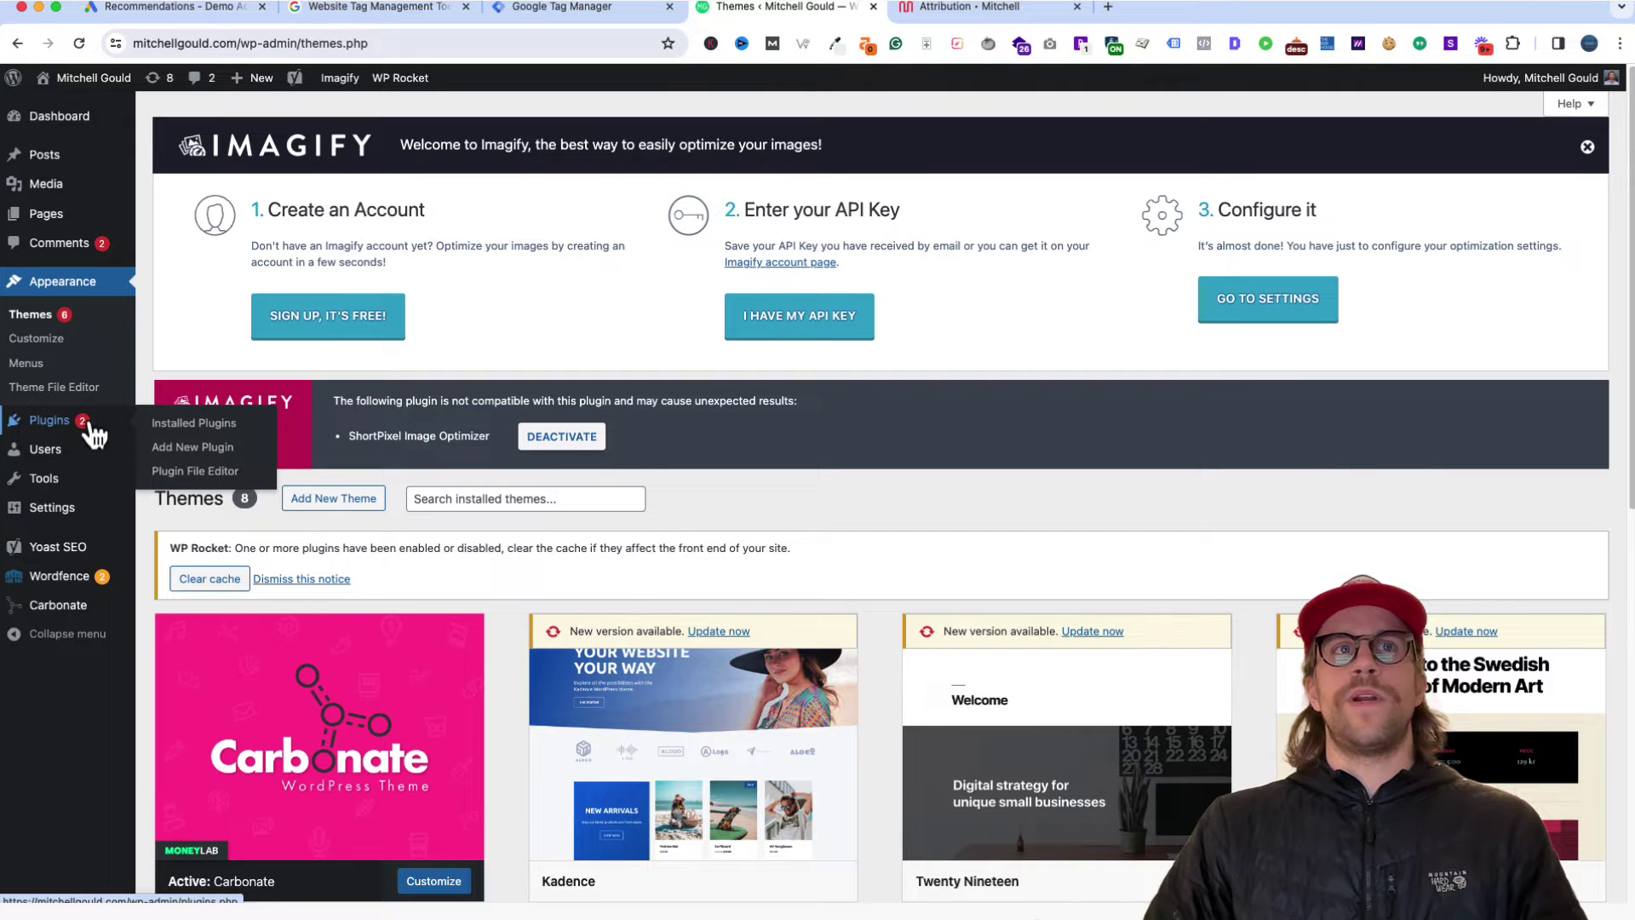
pyautogui.click(169, 460)
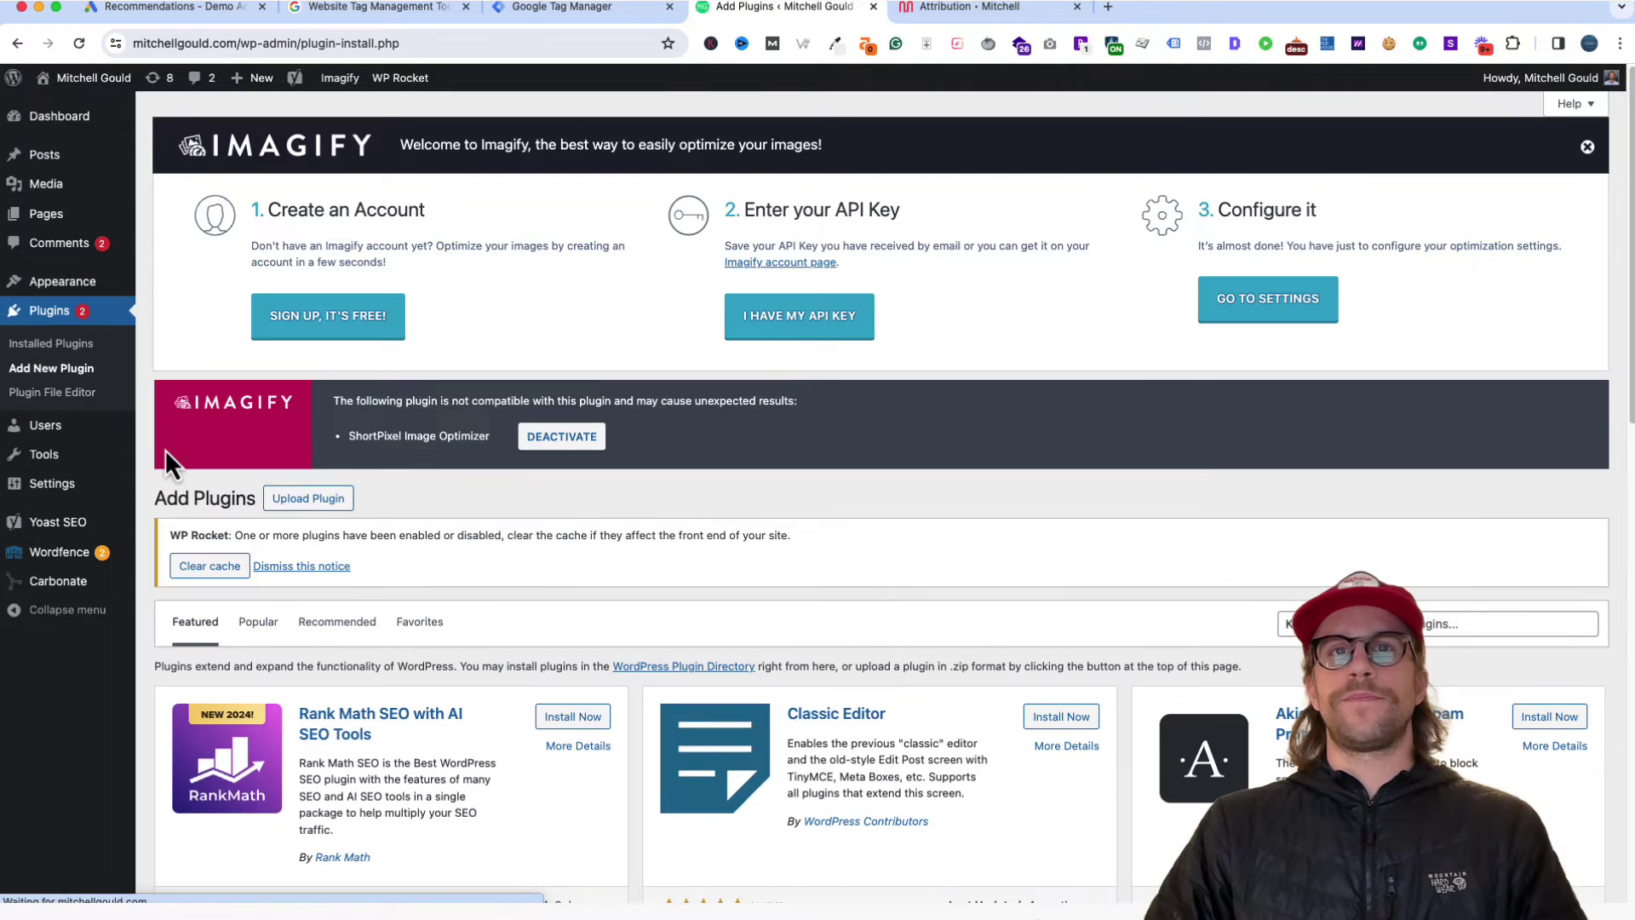
pyautogui.click(1408, 625)
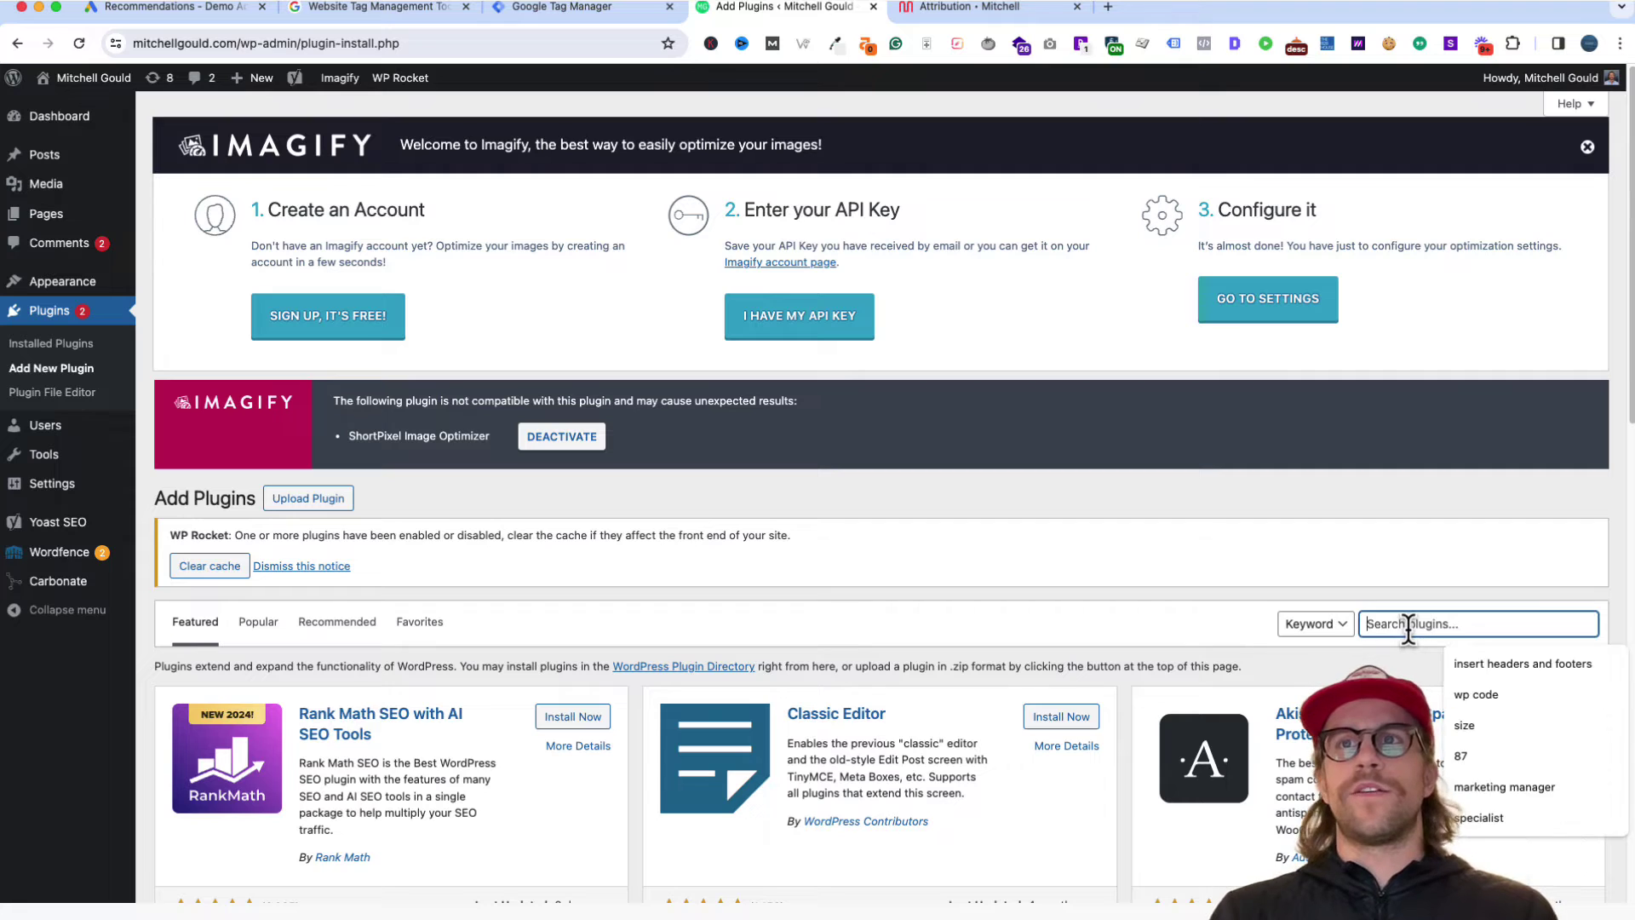
pyautogui.write('wp code')
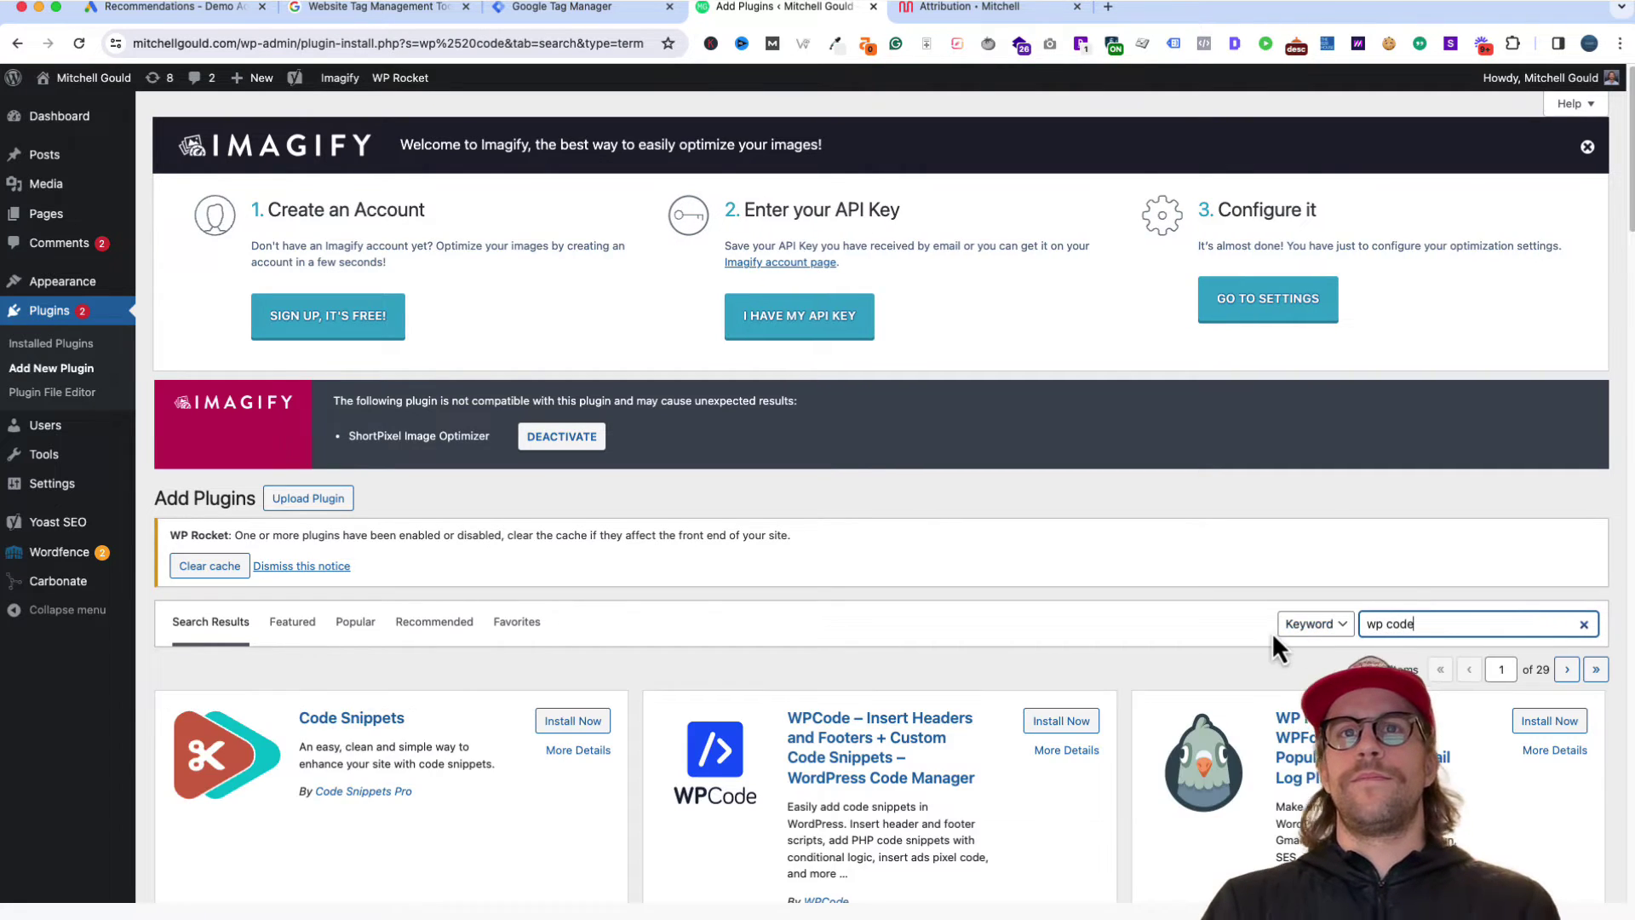
# Step: Install and activate the "WPCode – Insert Headers and Footers + Custom Code Snippets" plugin
pyautogui.scroll(-2, 962, 682)
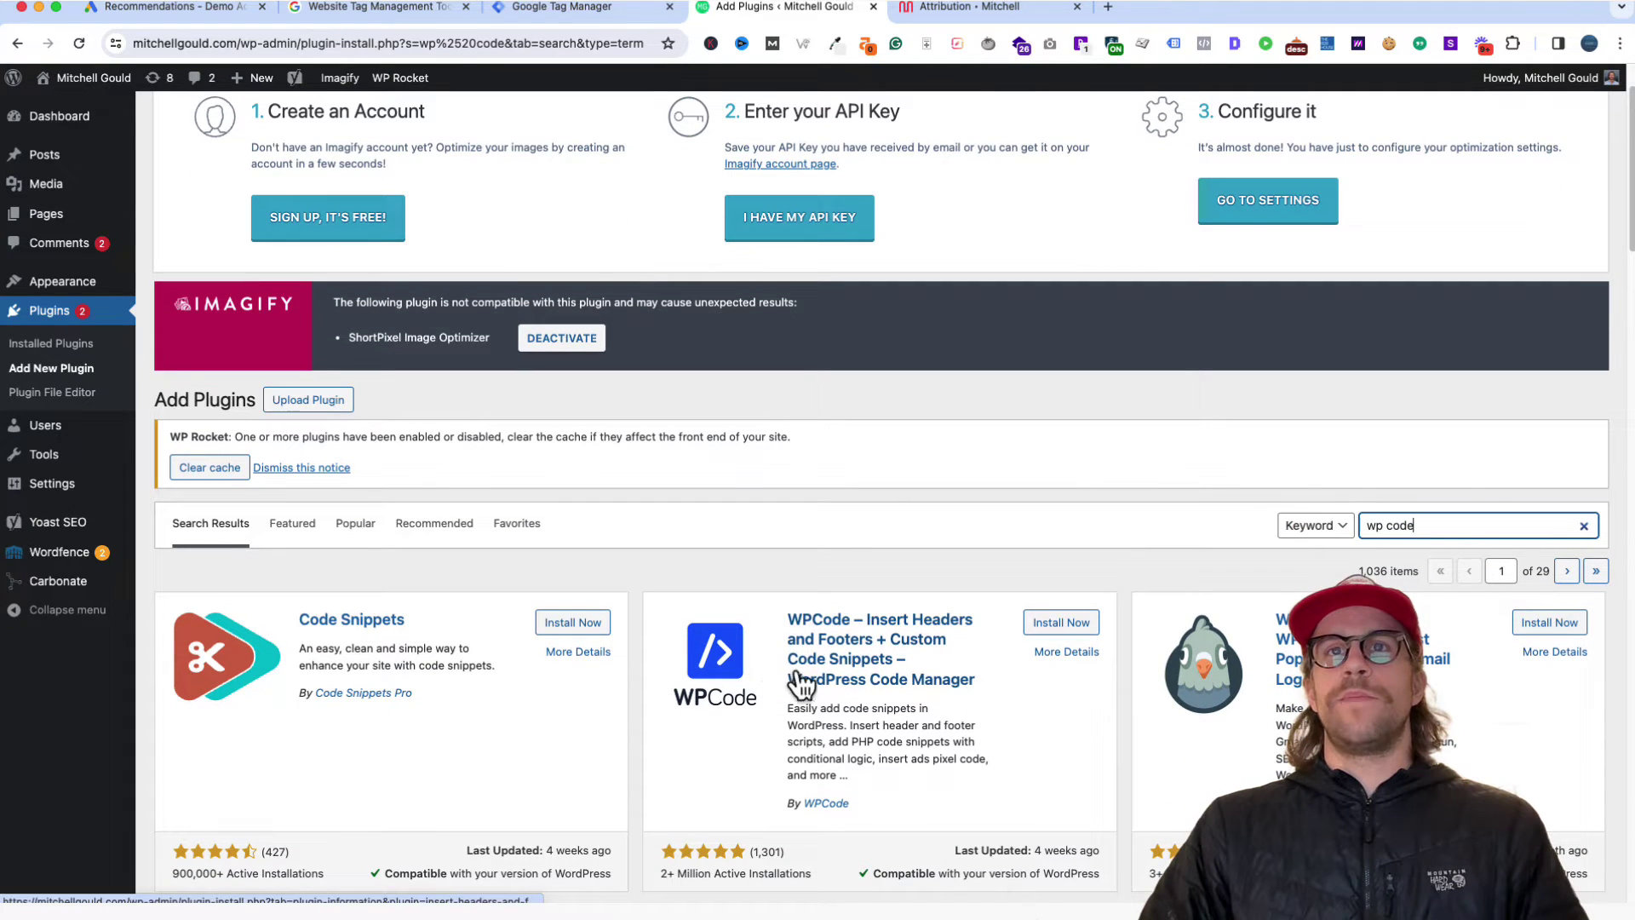
pyautogui.click(1060, 628)
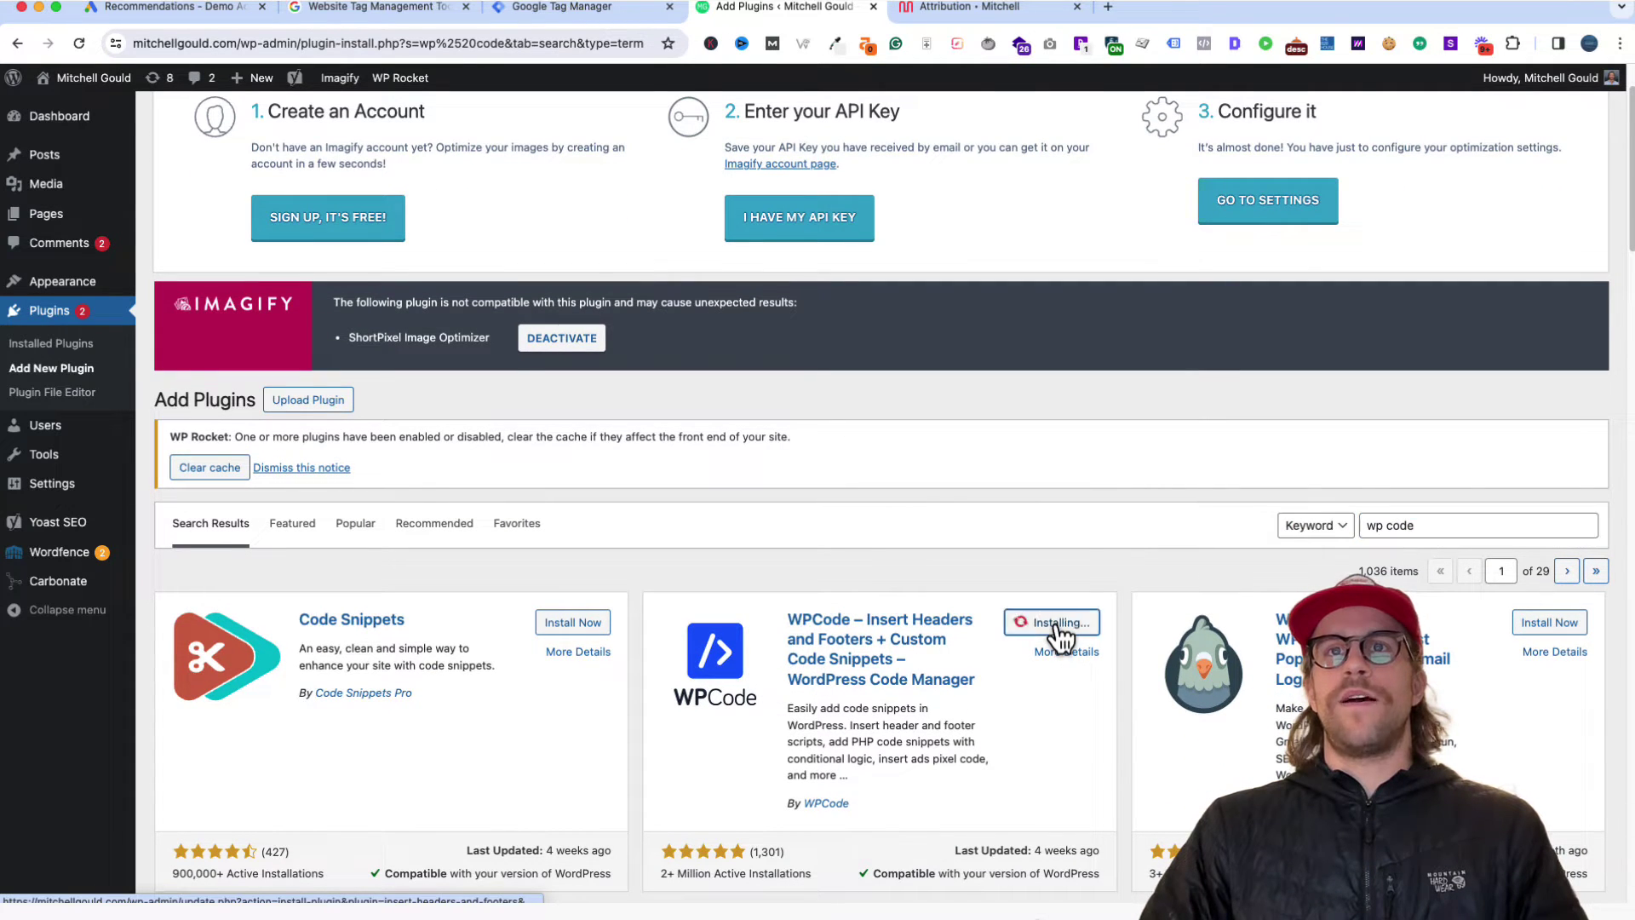
pyautogui.click(1068, 623)
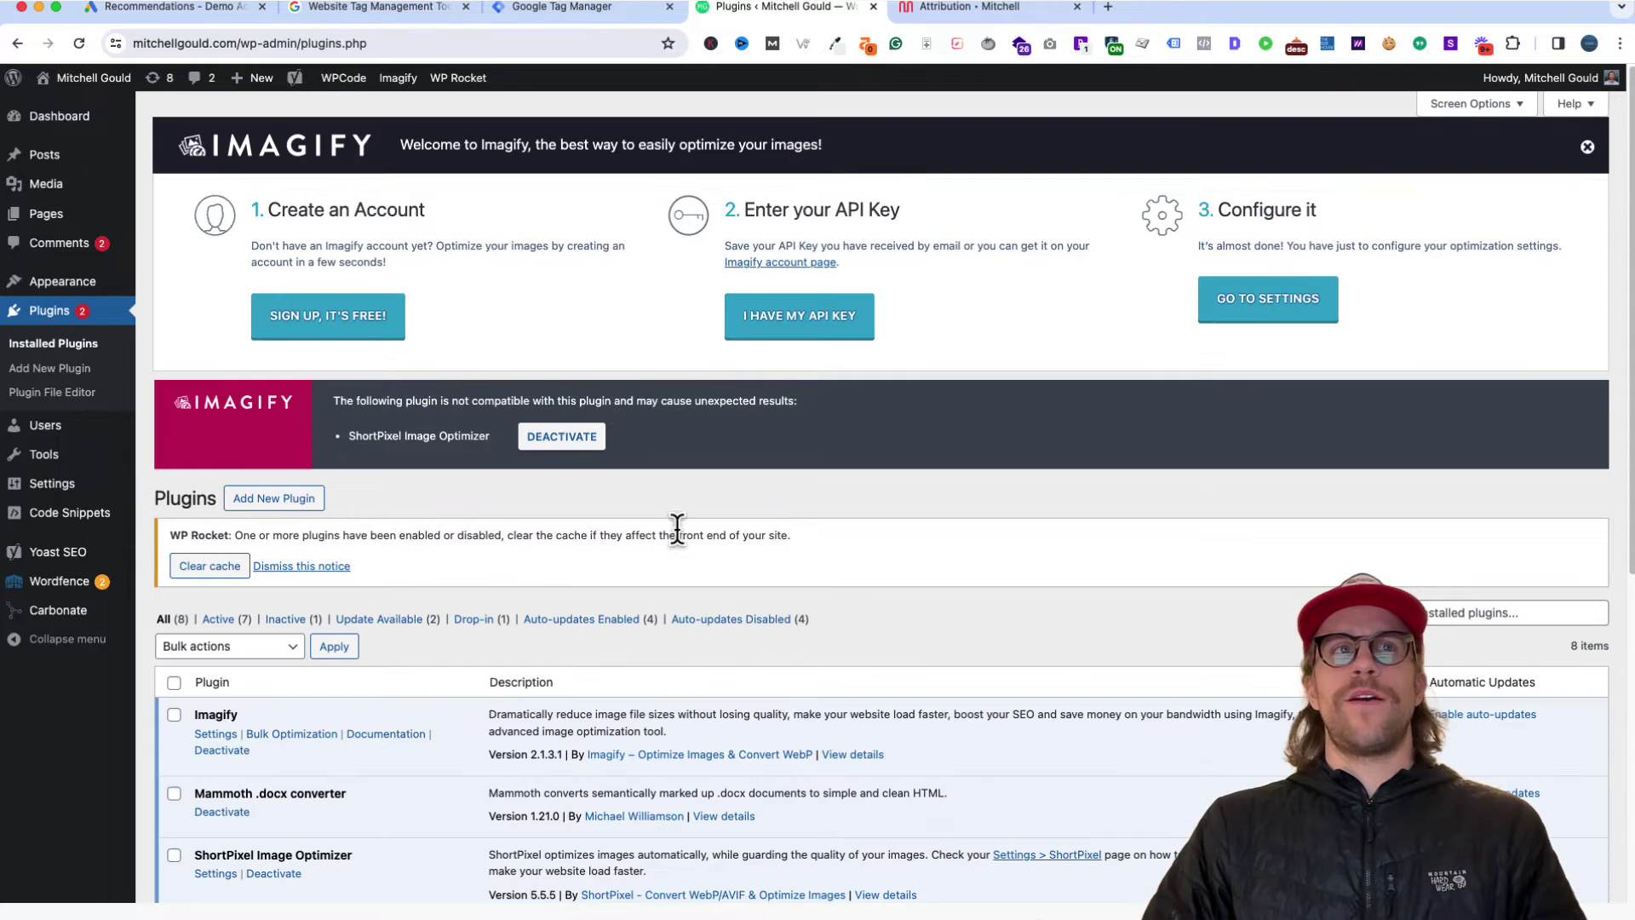
# Step: Open the Header & Footer page of the WPCode plugin at its global Header code box
pyautogui.moveTo(84, 528)
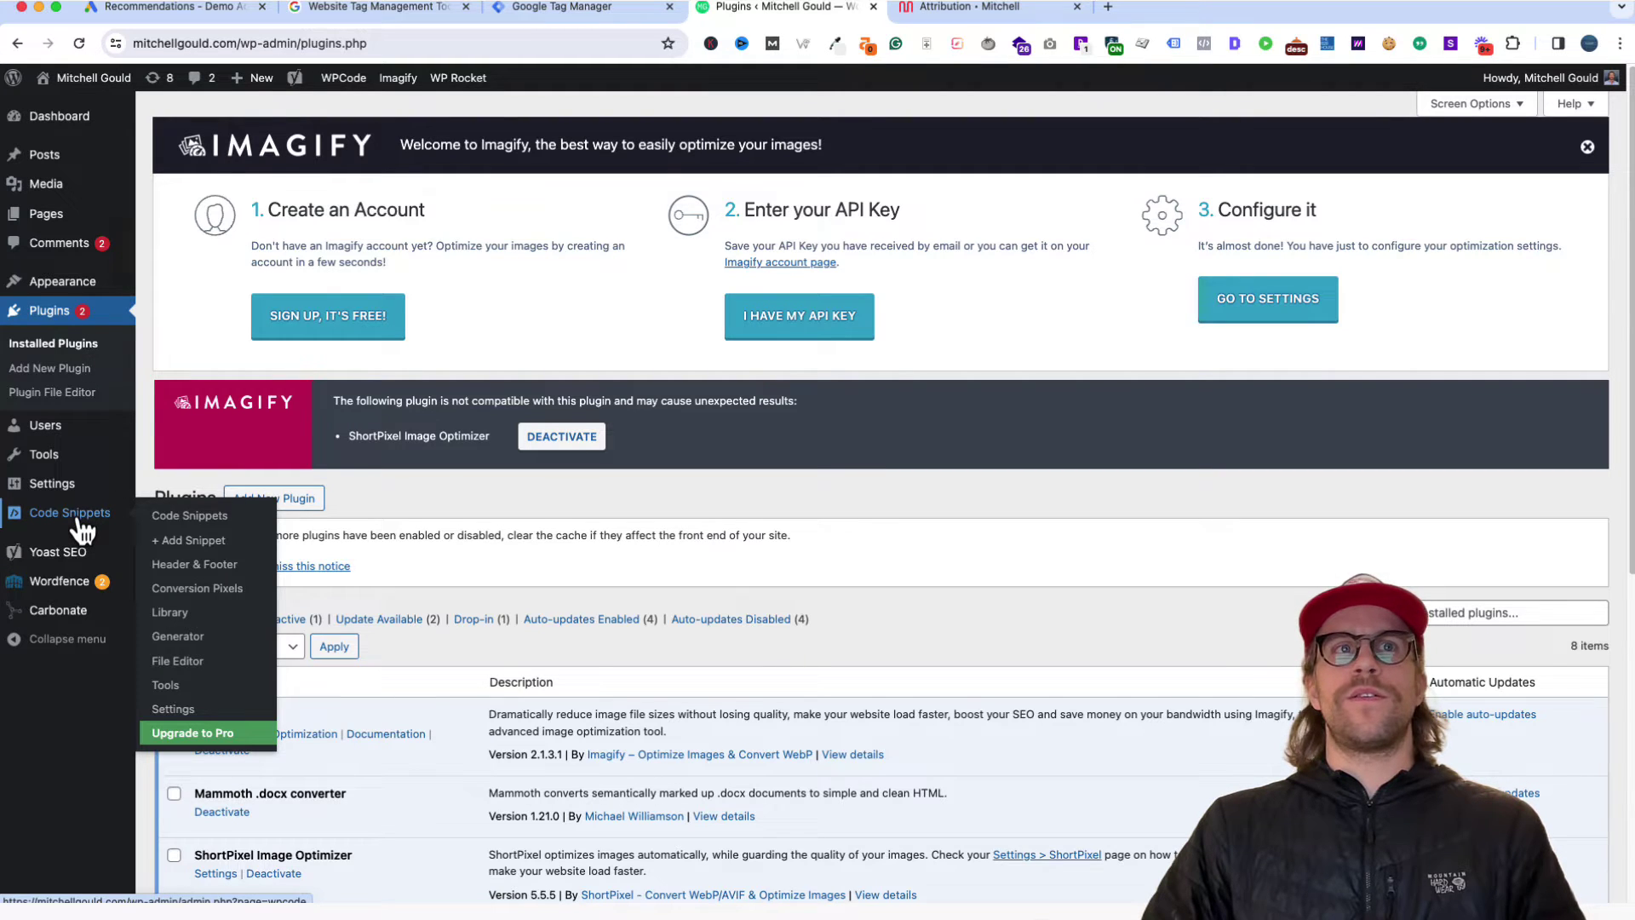
pyautogui.click(209, 569)
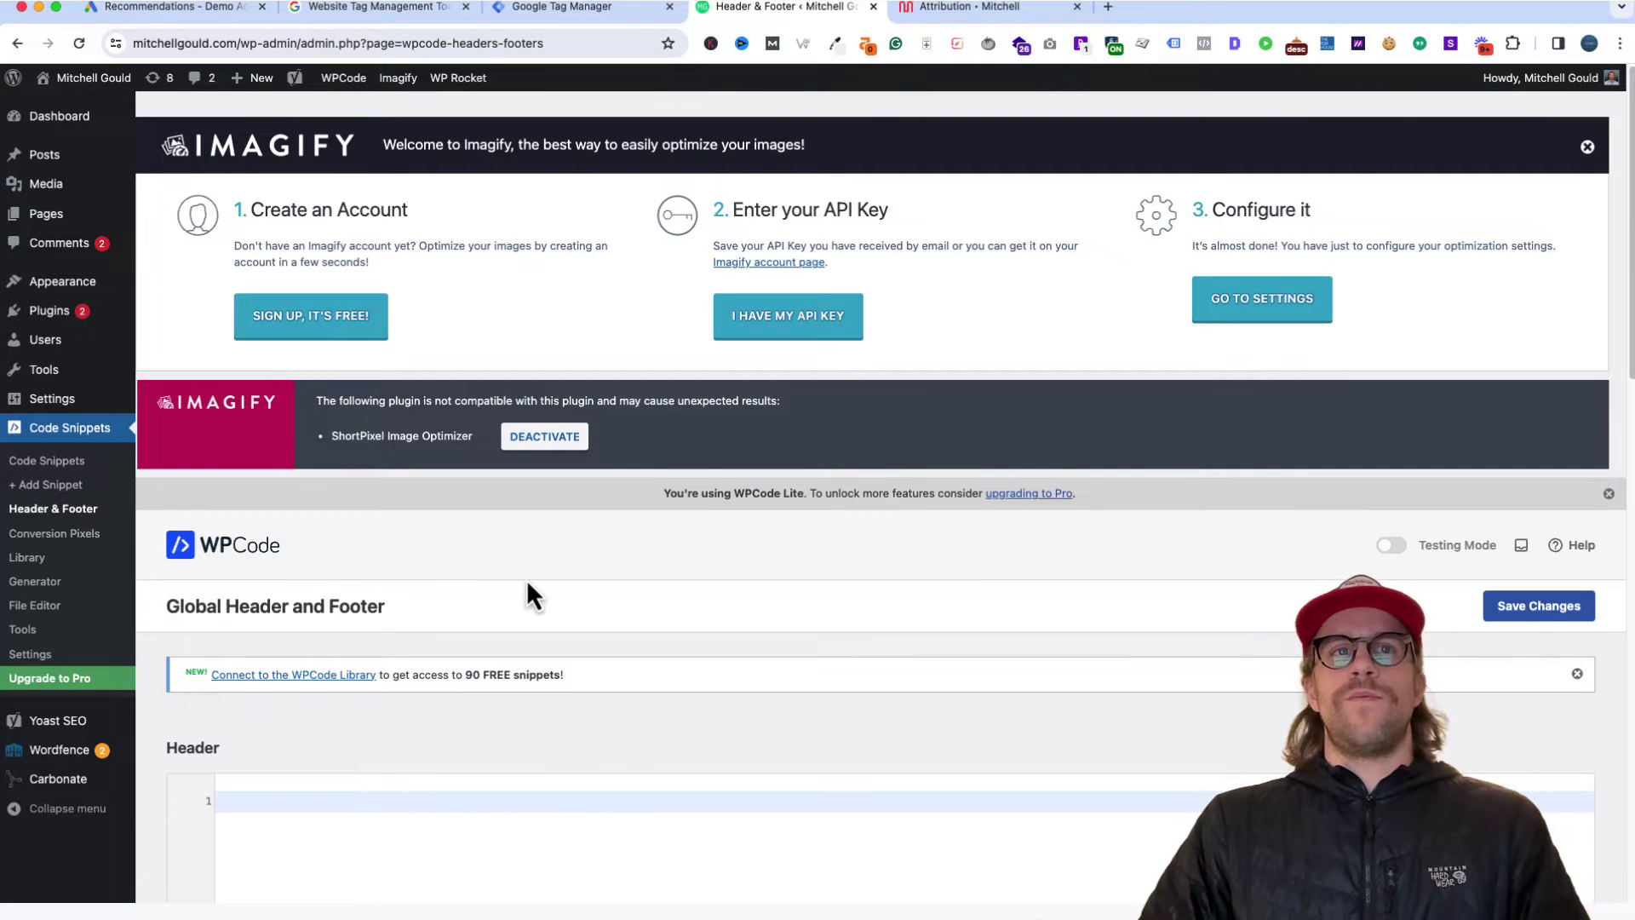
pyautogui.scroll(-4, 532, 596)
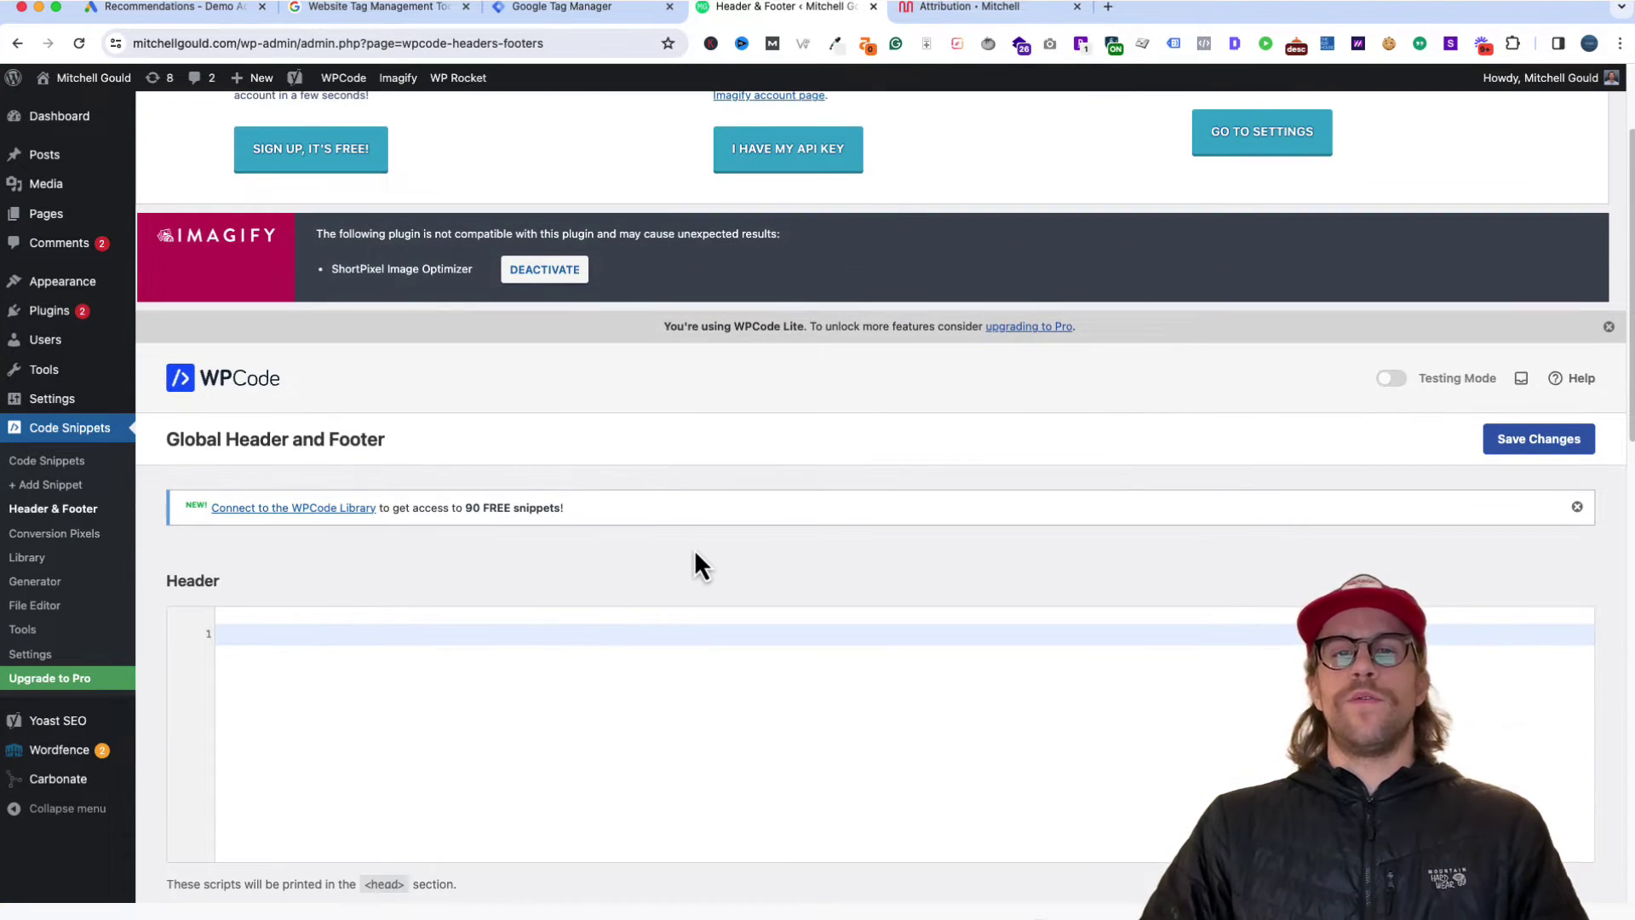
pyautogui.scroll(-3, 663, 589)
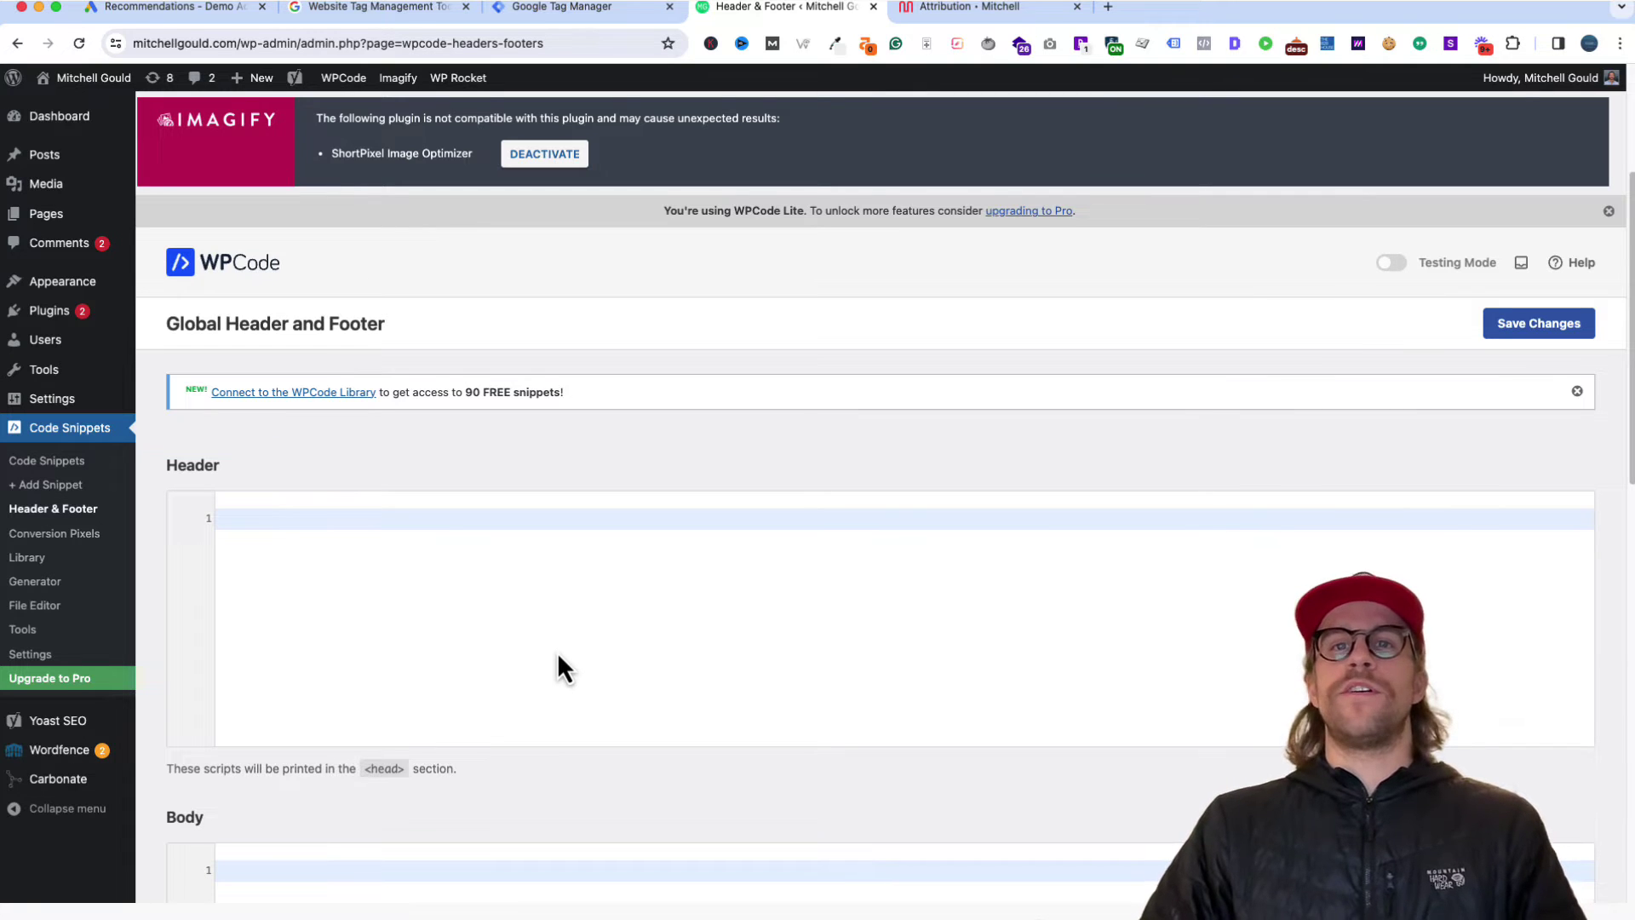
# Step: Switch to Google Tag Manager, open the container's installation instructions and copy the head code snippet
pyautogui.click(391, 4)
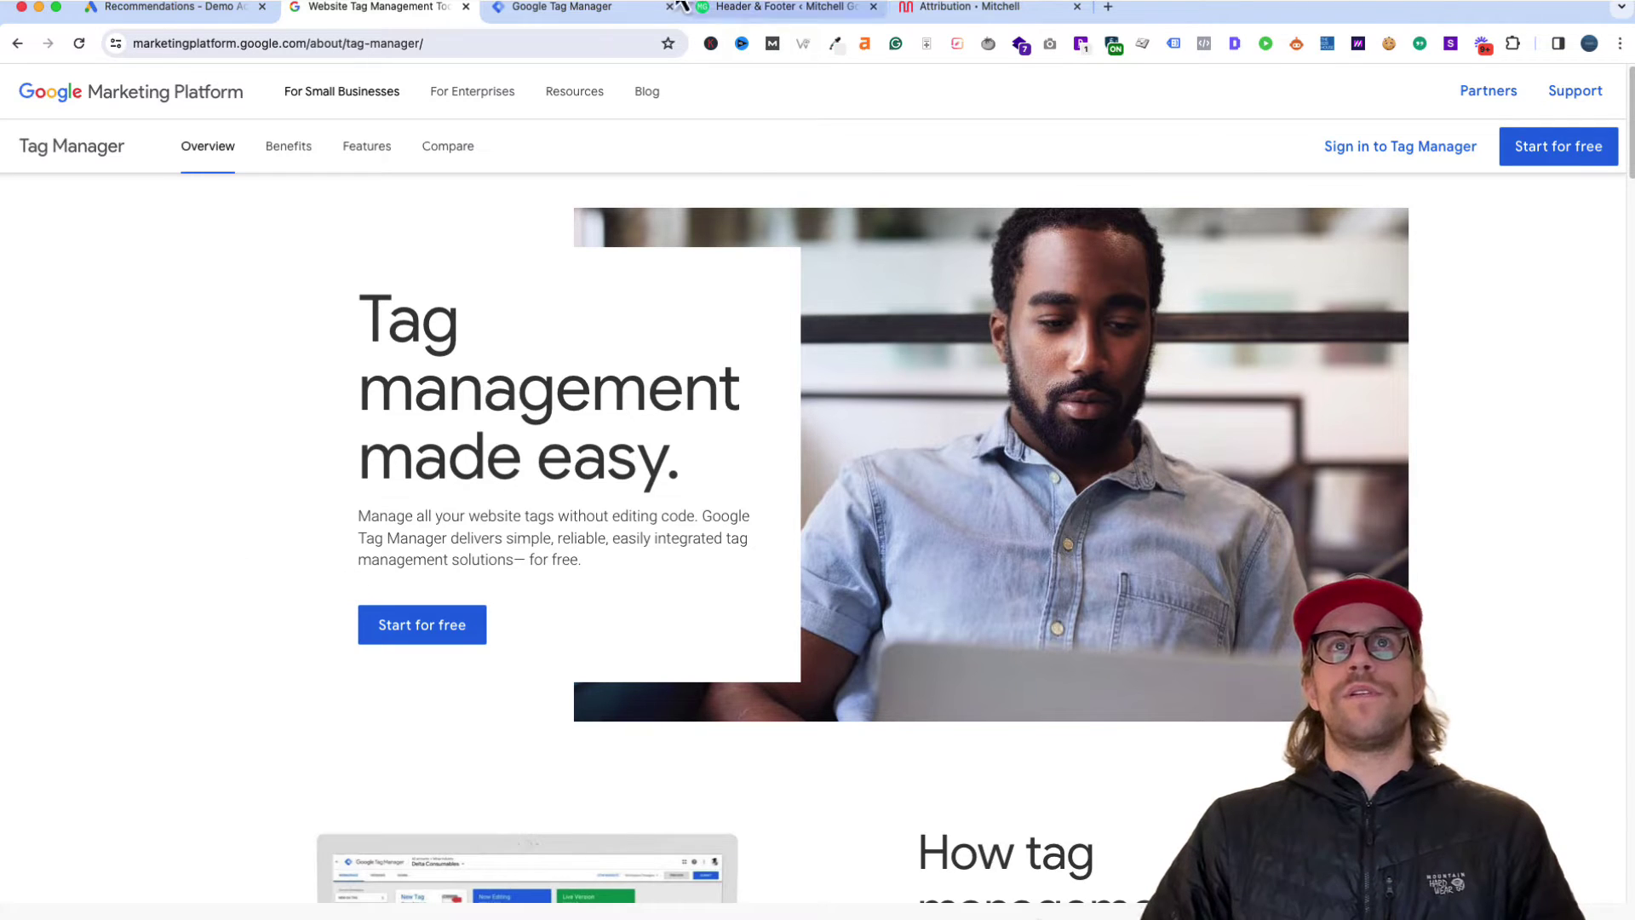
pyautogui.click(585, 7)
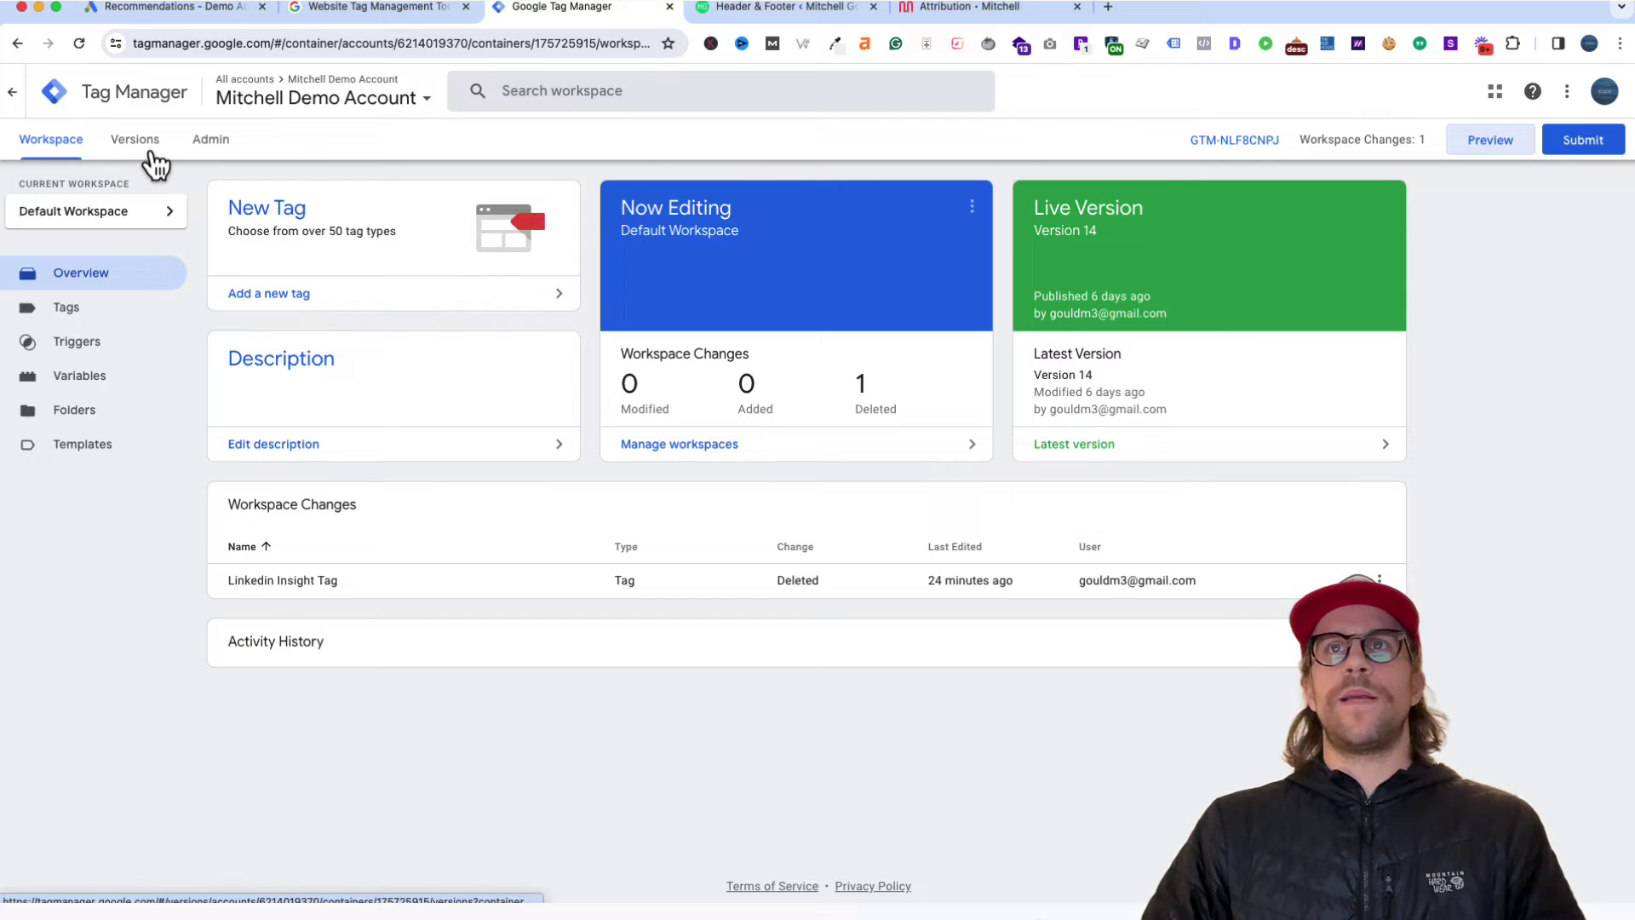
pyautogui.click(1232, 141)
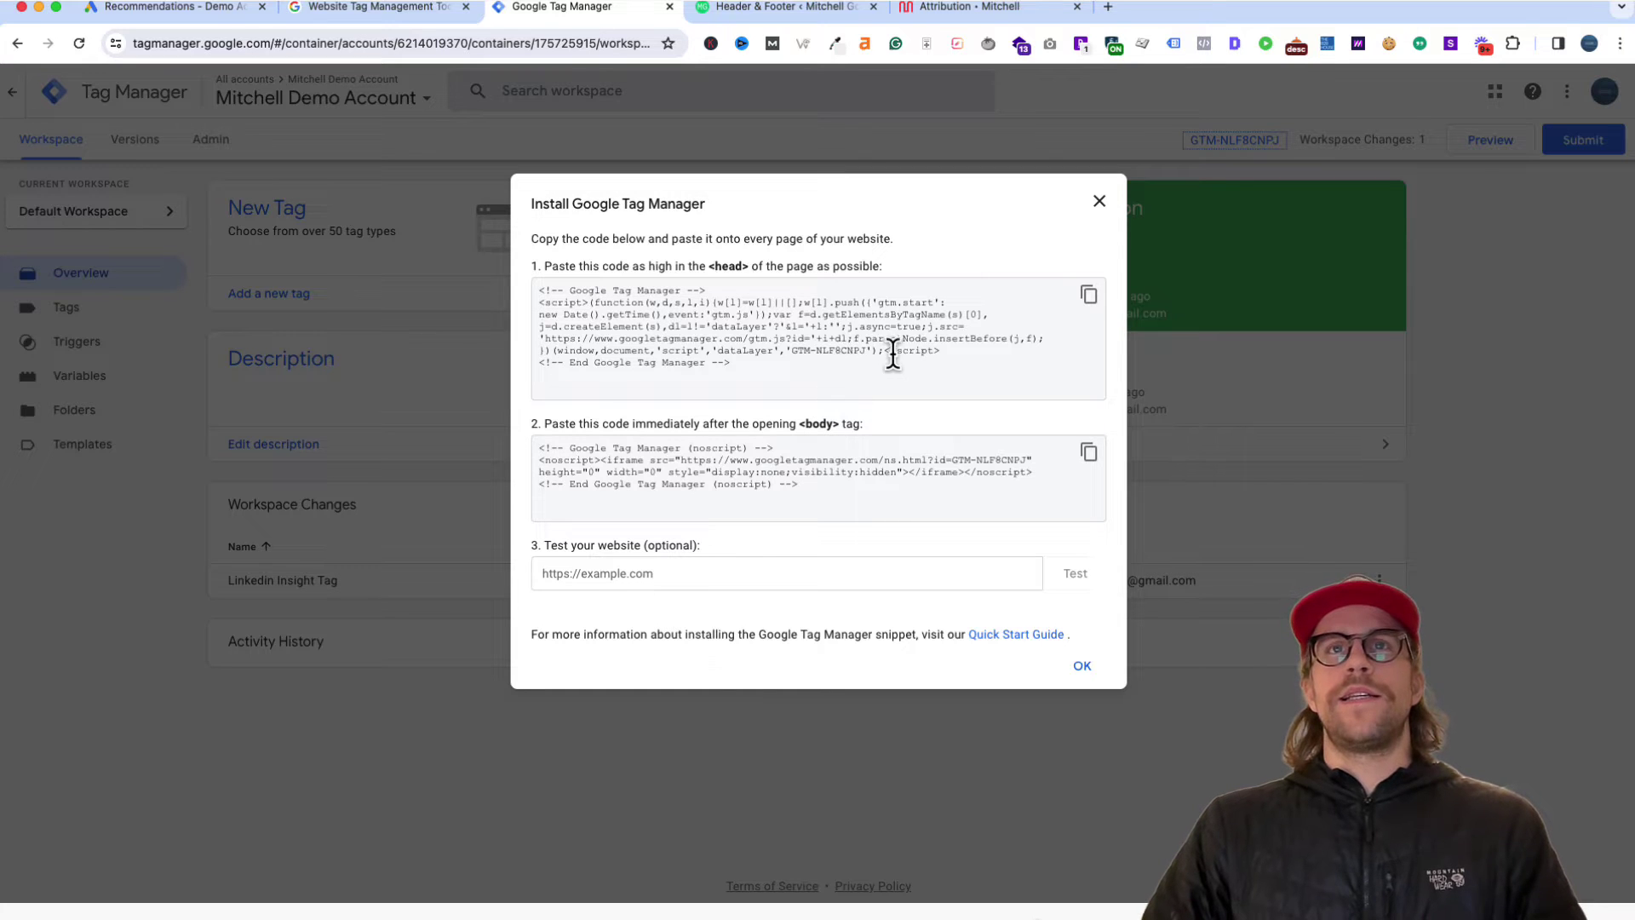
pyautogui.click(1088, 300)
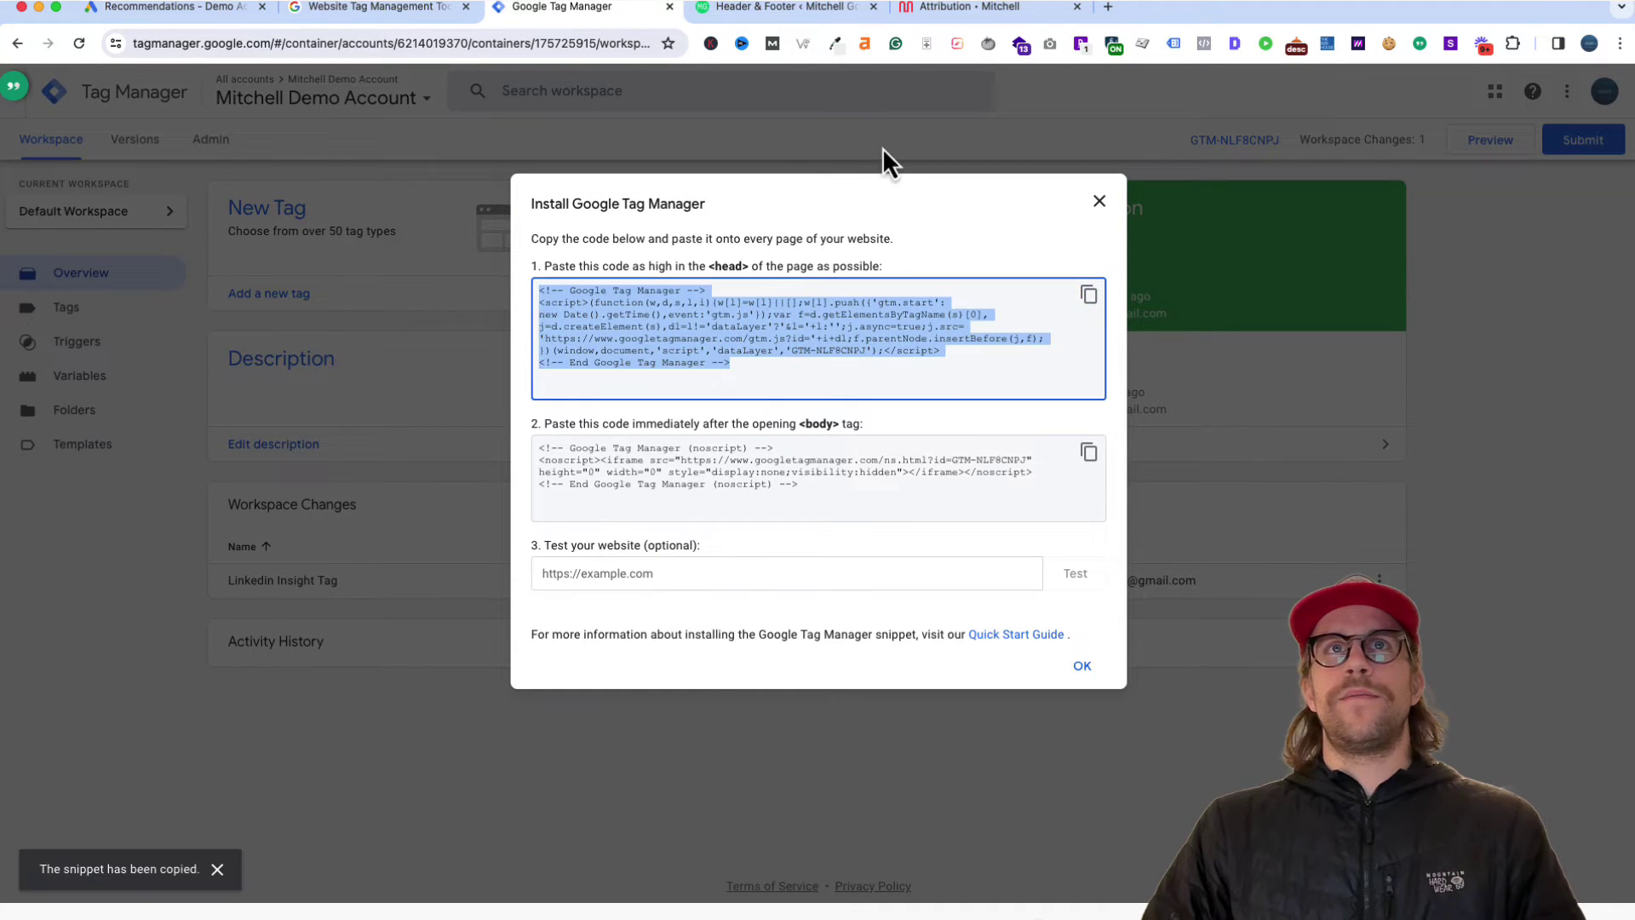
# Step: Paste the Google Tag Manager head snippet into WPCode's global Header box in WordPress
pyautogui.click(770, 7)
pyautogui.click(396, 542)
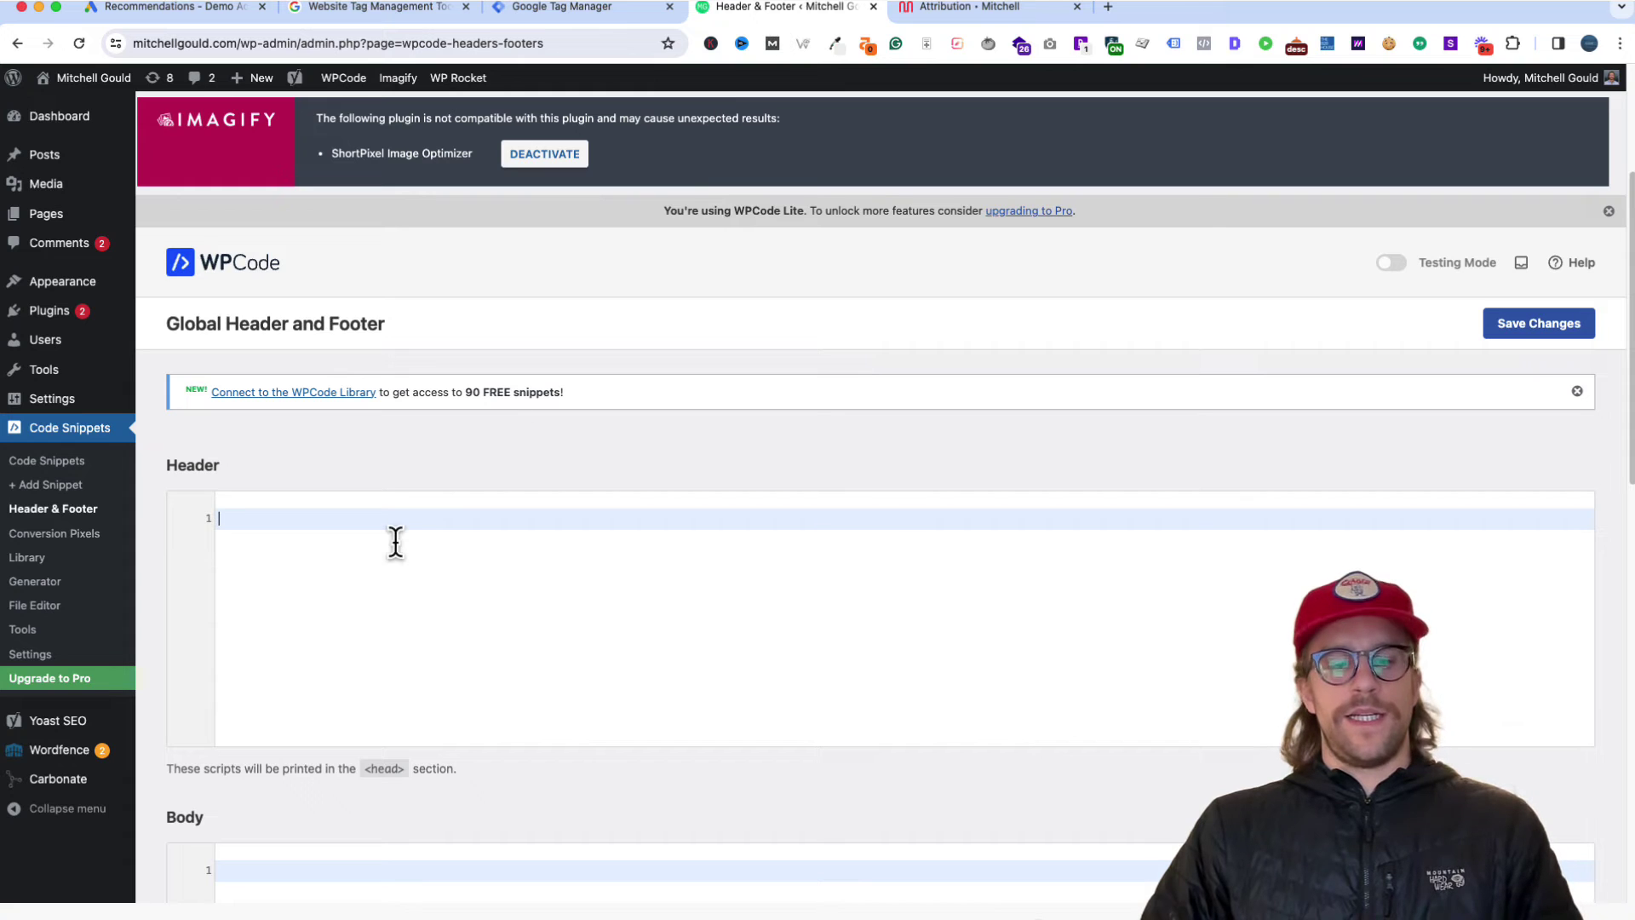
pyautogui.hotkey('ctrl', 'v')
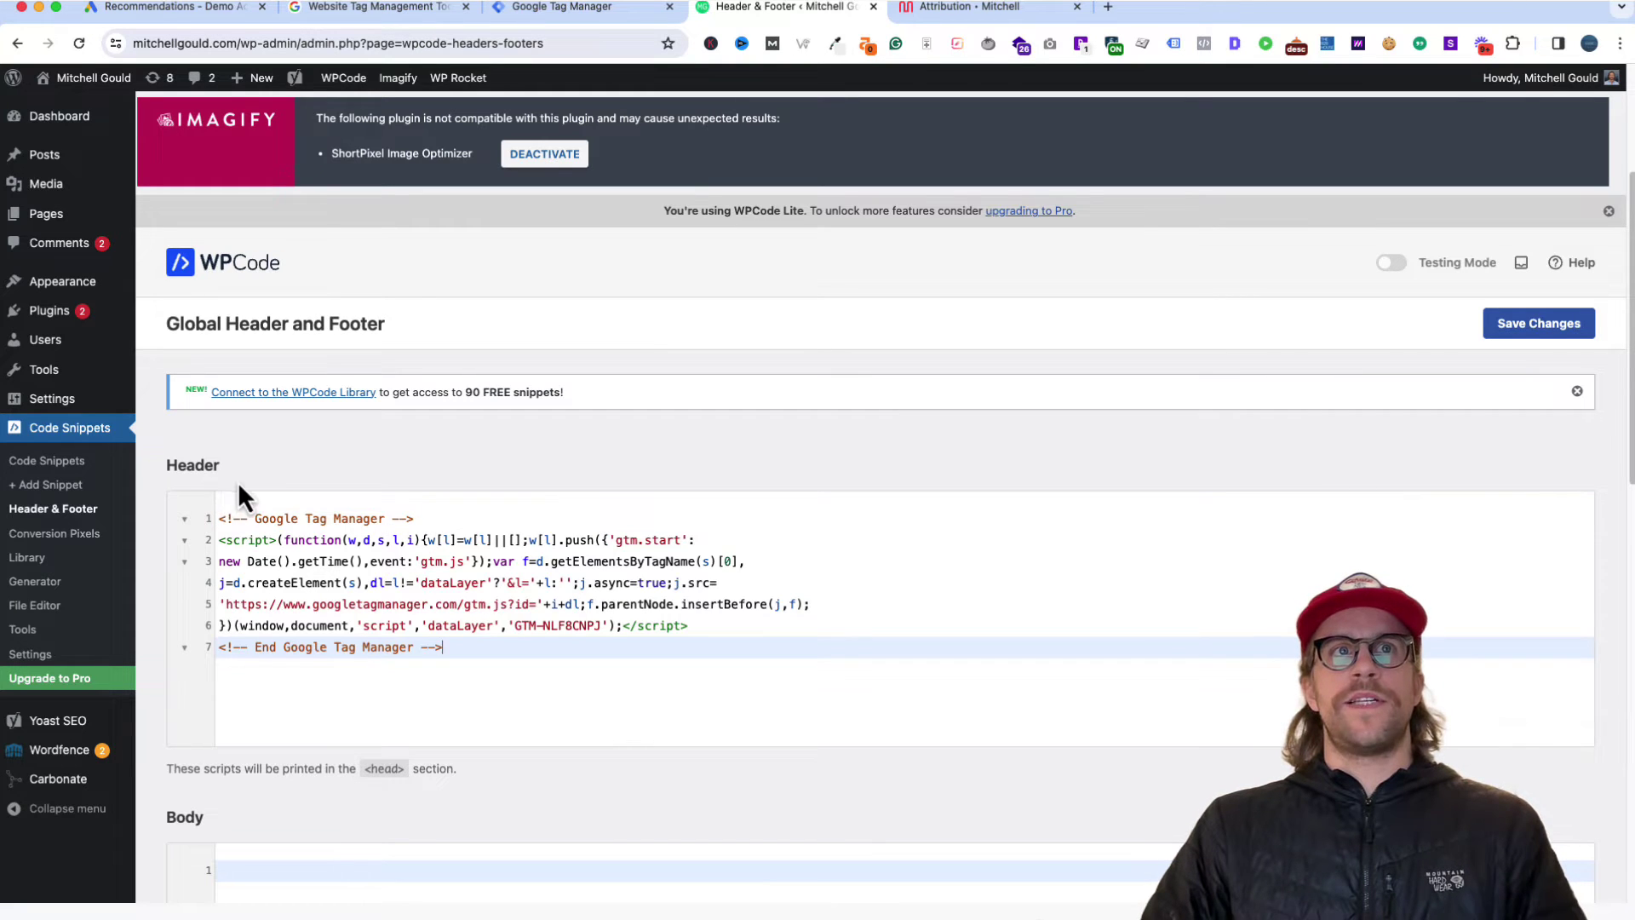
# Step: Copy Tag Manager's body (noscript) snippet into WPCode's Body box and save the changes
pyautogui.click(620, 13)
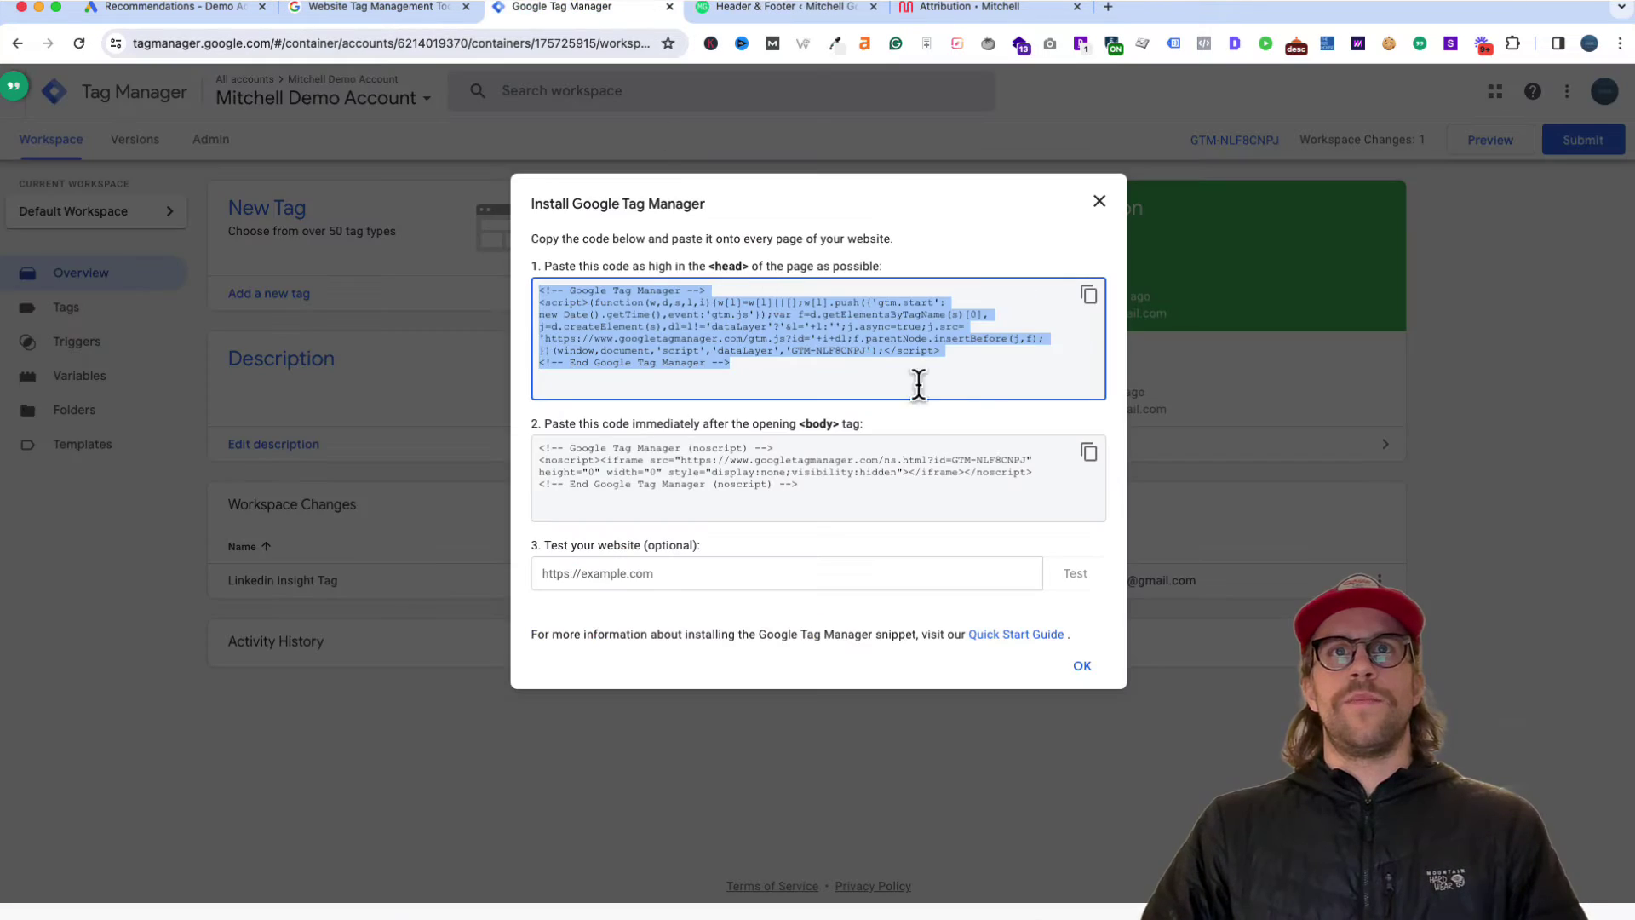
pyautogui.click(1088, 453)
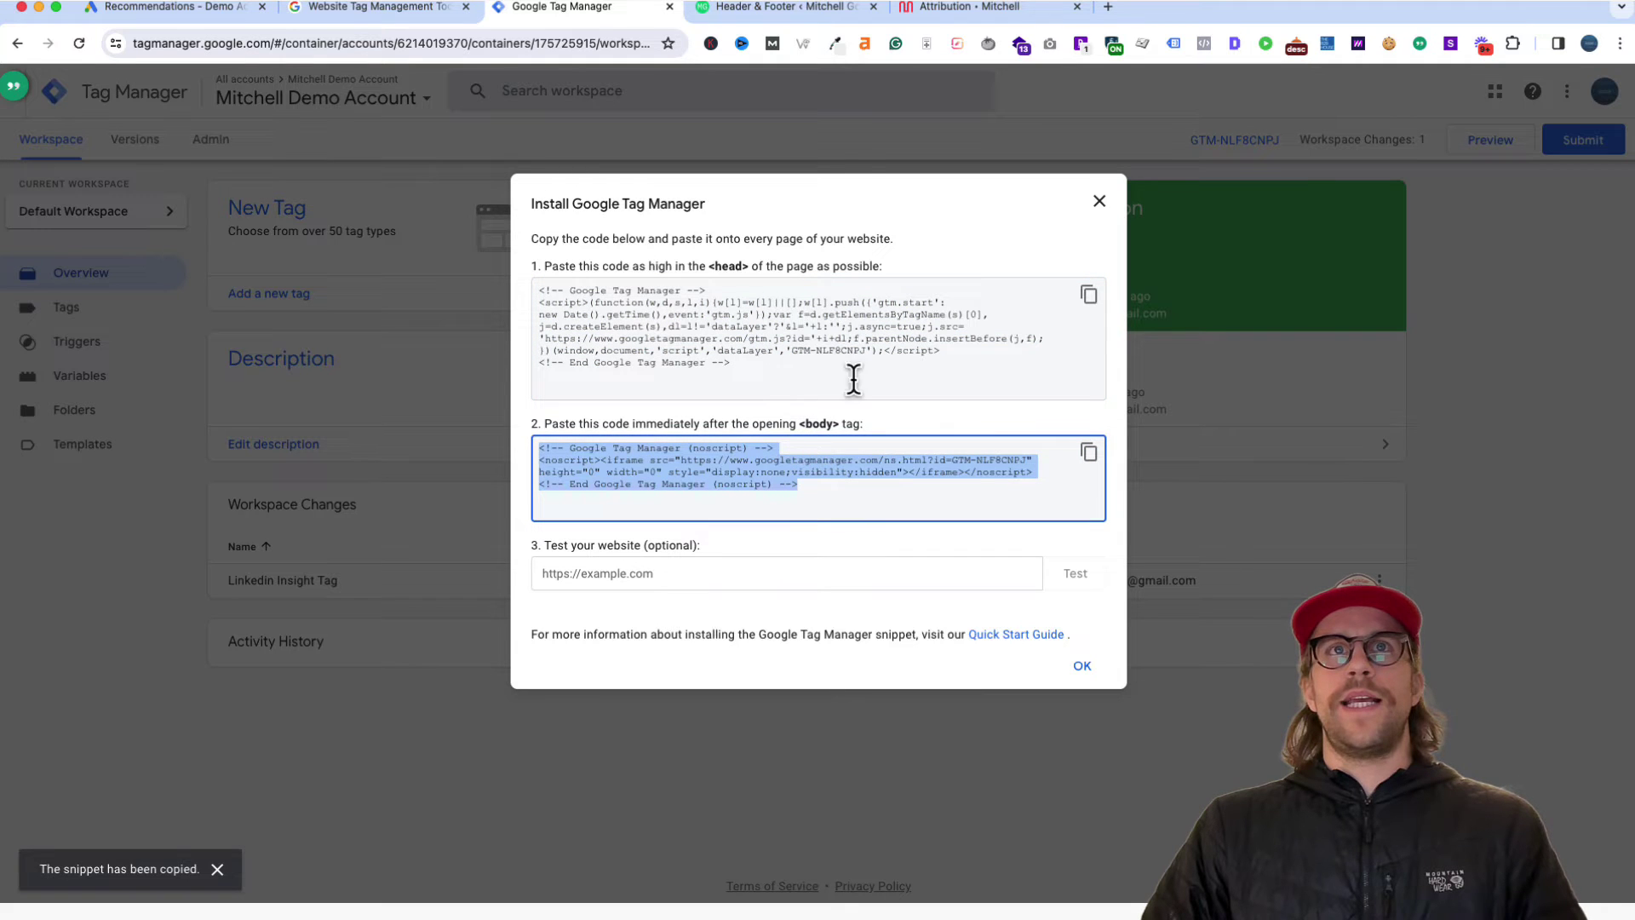
pyautogui.click(784, 8)
pyautogui.scroll(-2, 596, 681)
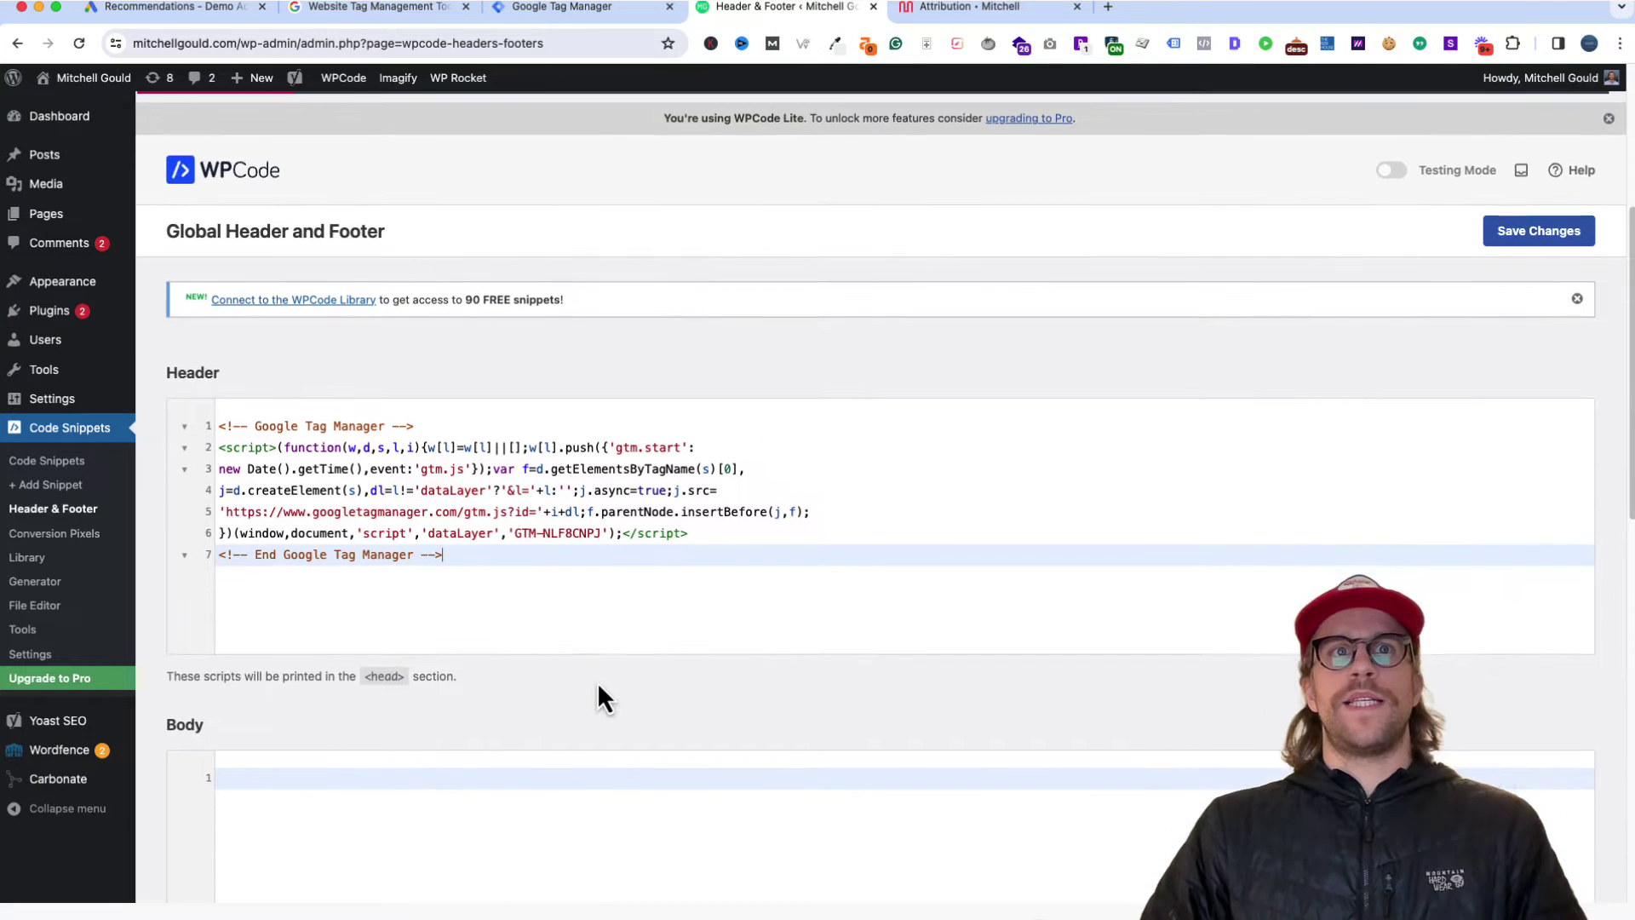
pyautogui.scroll(-3, 596, 681)
pyautogui.click(452, 719)
pyautogui.press('super+v')
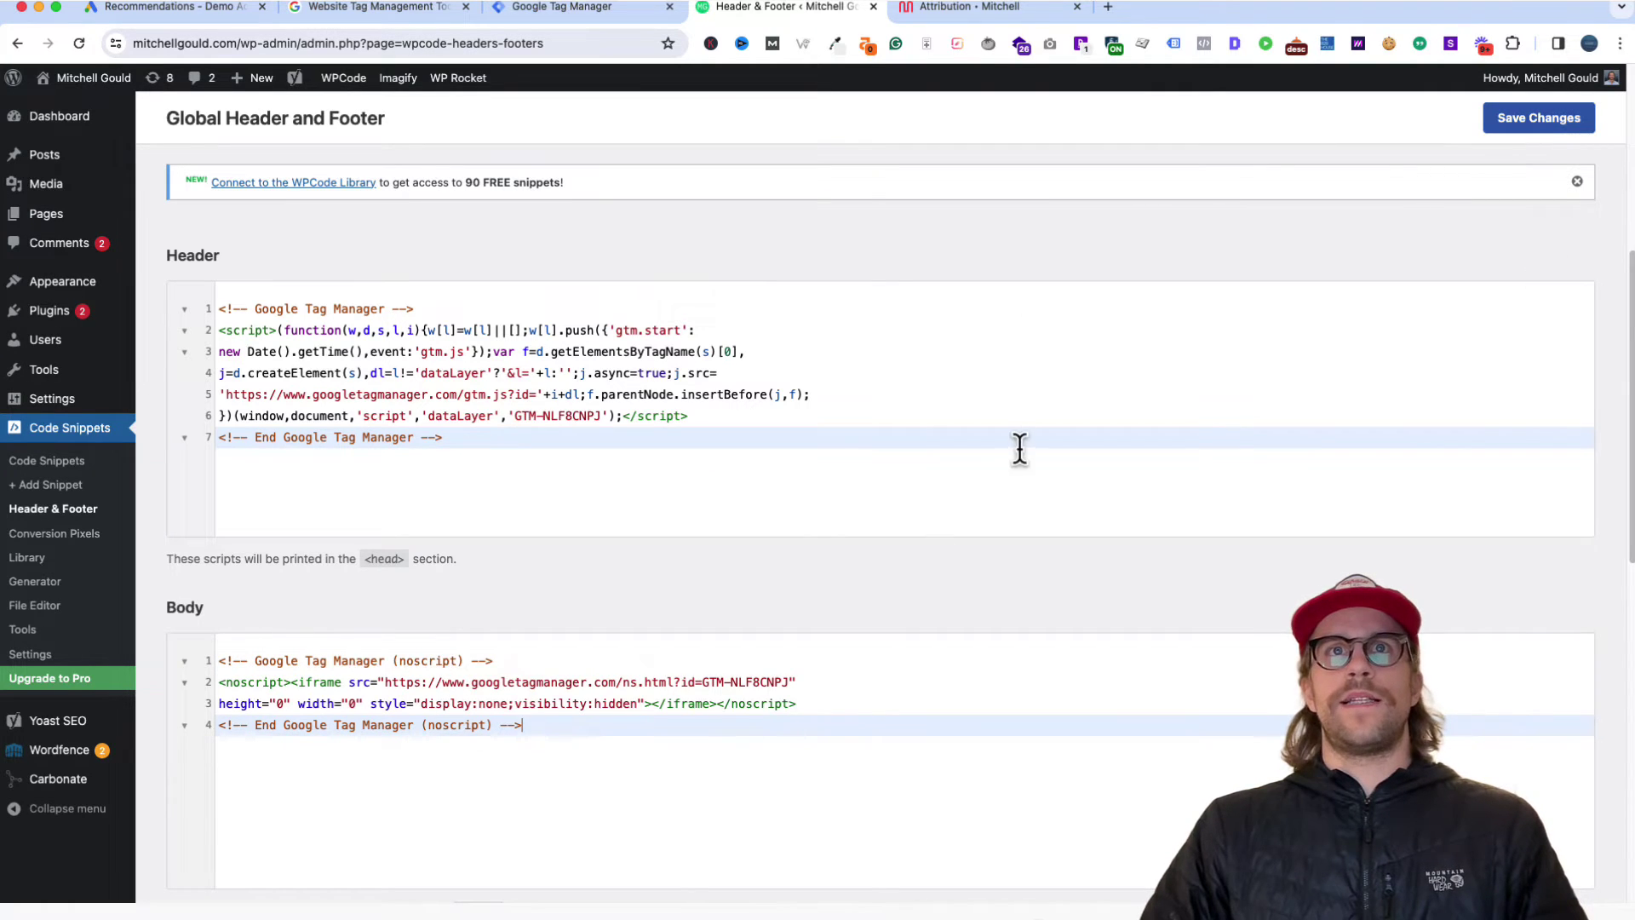
pyautogui.click(1511, 137)
# Step: Close Tag Manager's installation instructions, start preview mode and connect Tag Assistant to the website to check the container
pyautogui.click(589, 10)
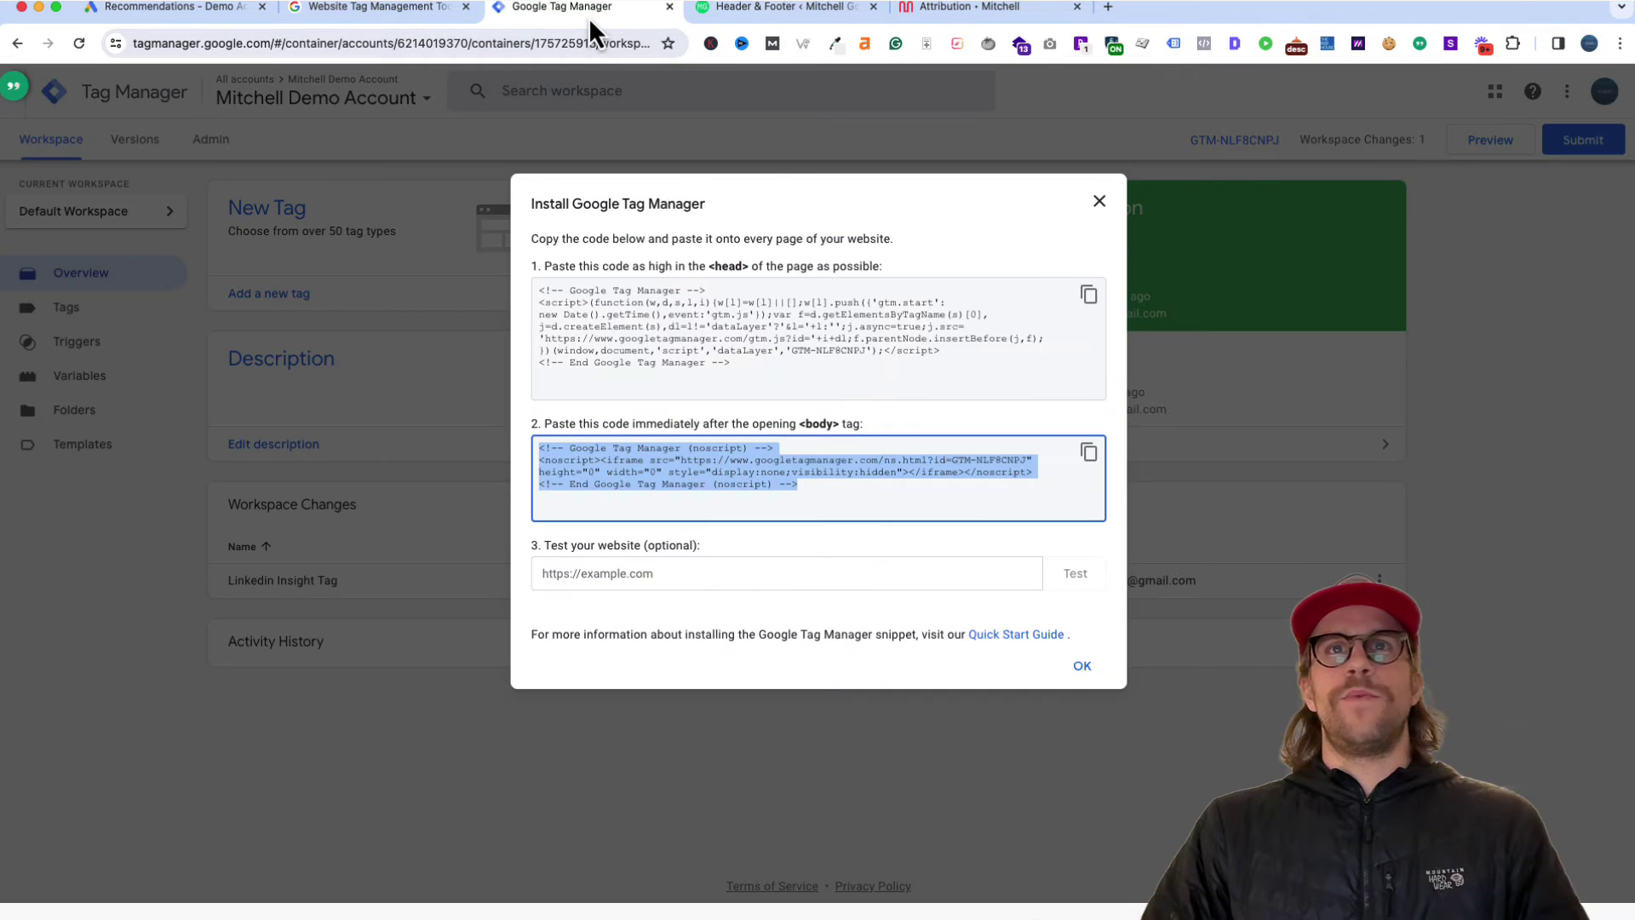
pyautogui.click(1099, 203)
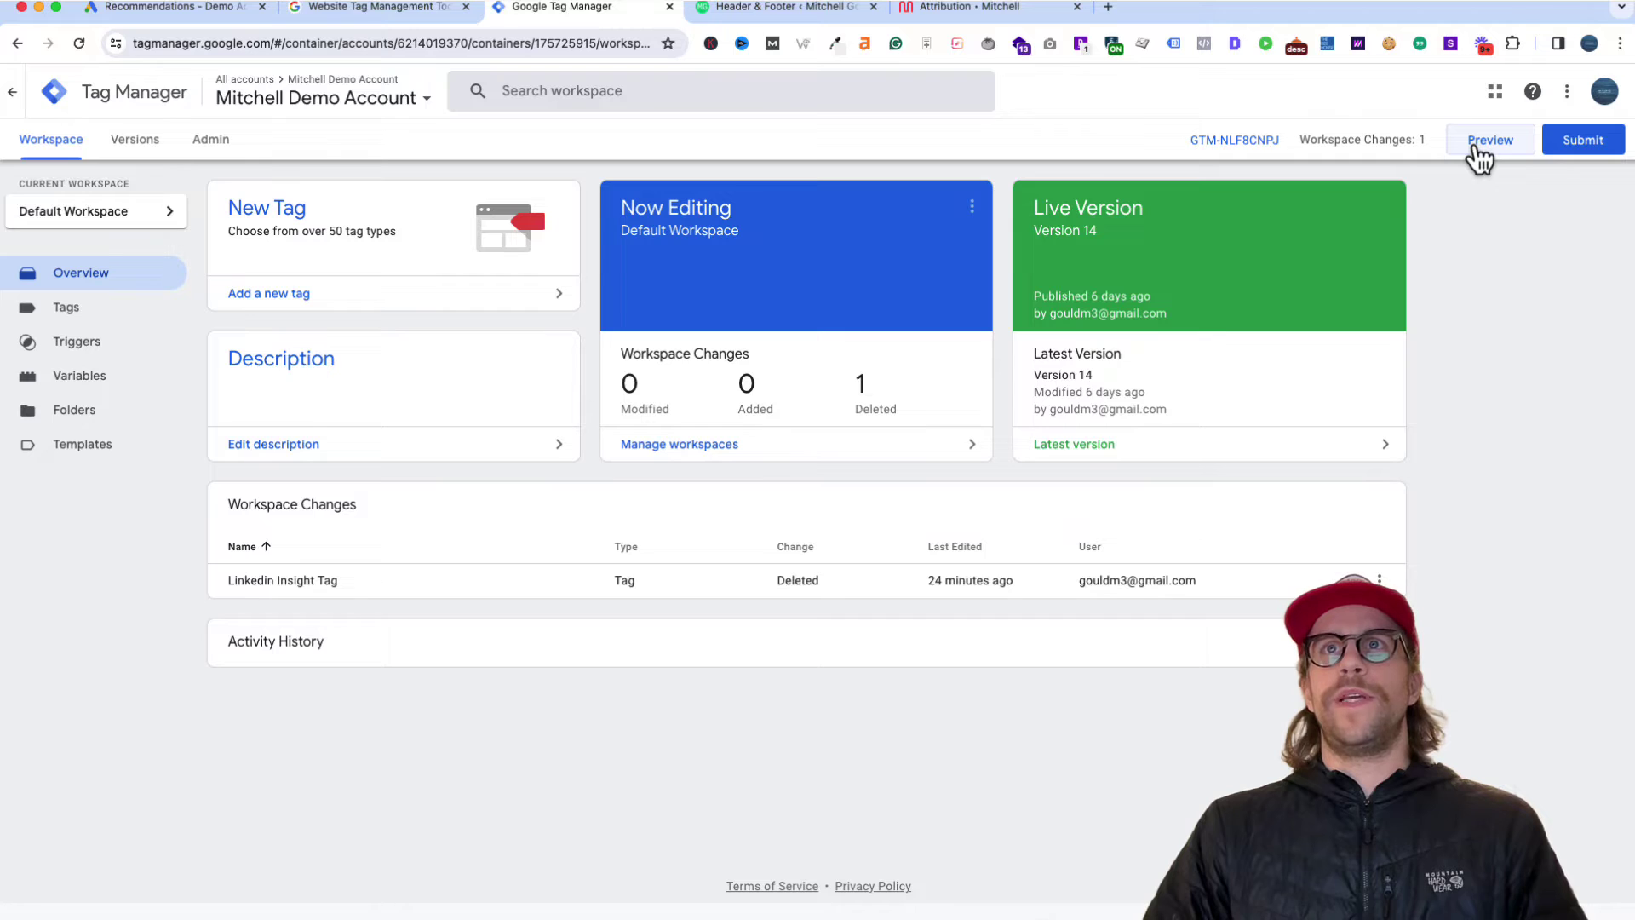
pyautogui.click(1478, 146)
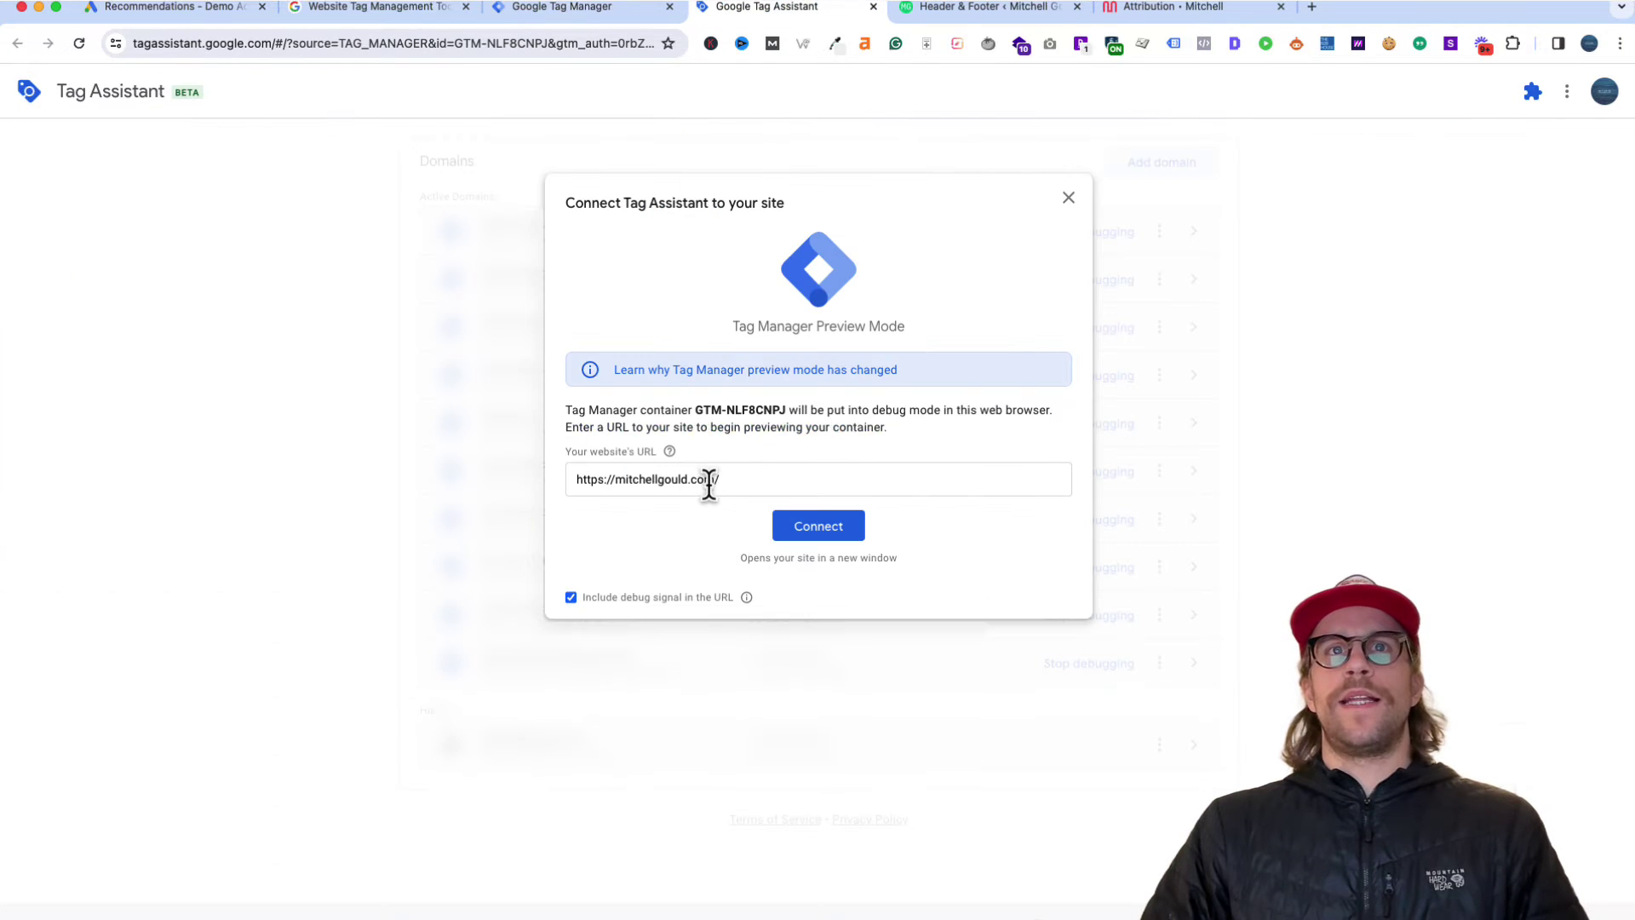
pyautogui.click(828, 535)
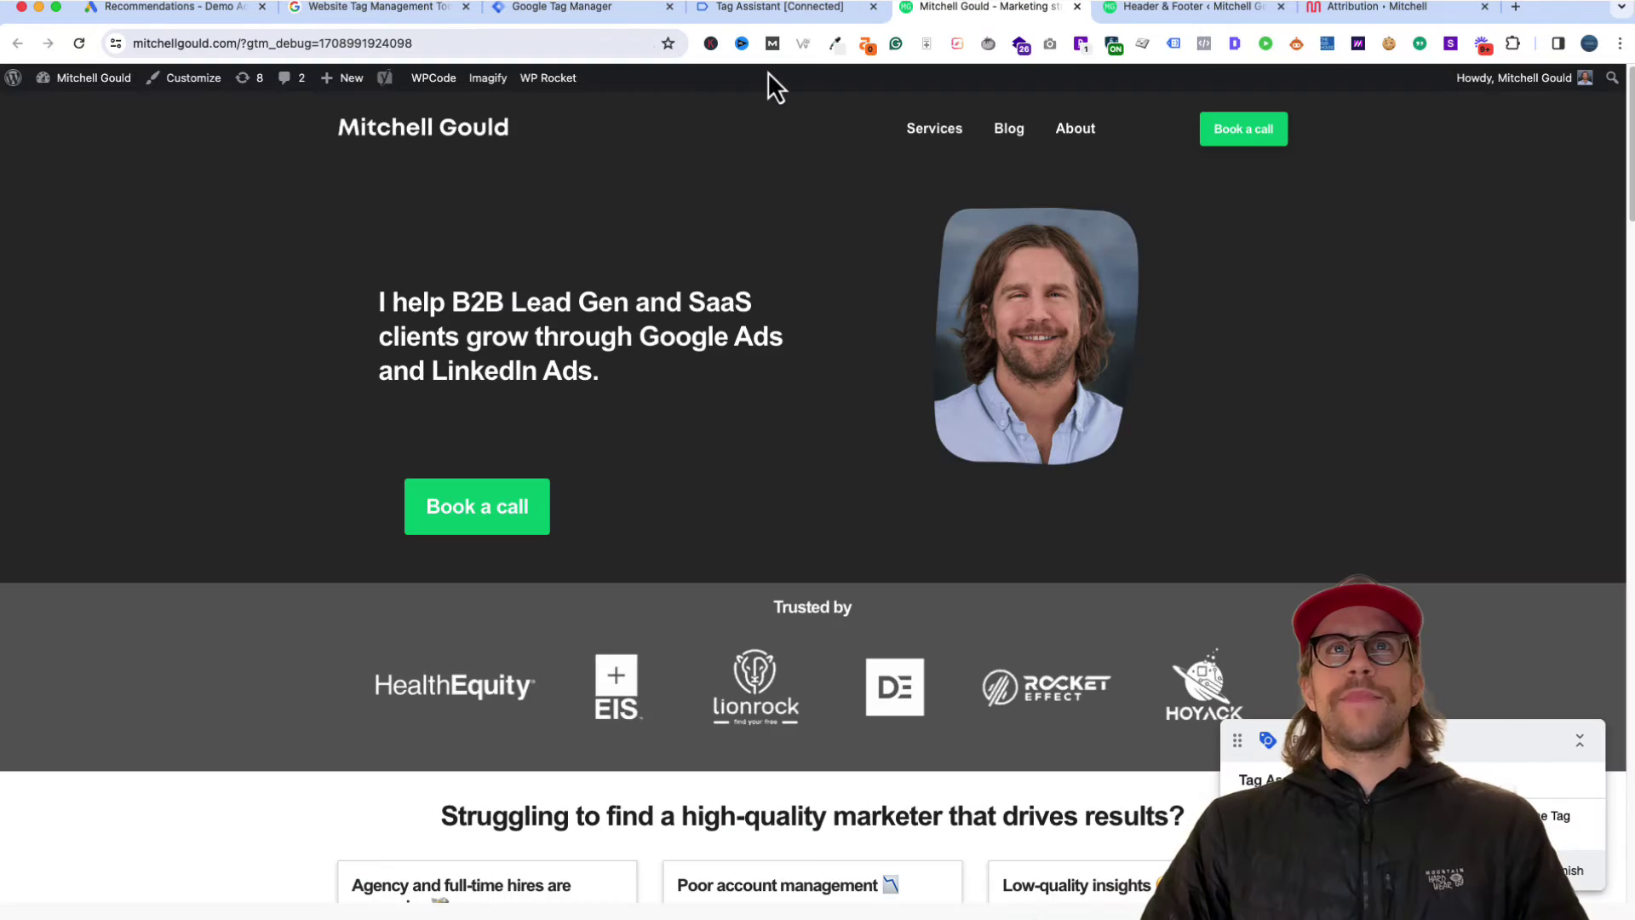
pyautogui.click(776, 13)
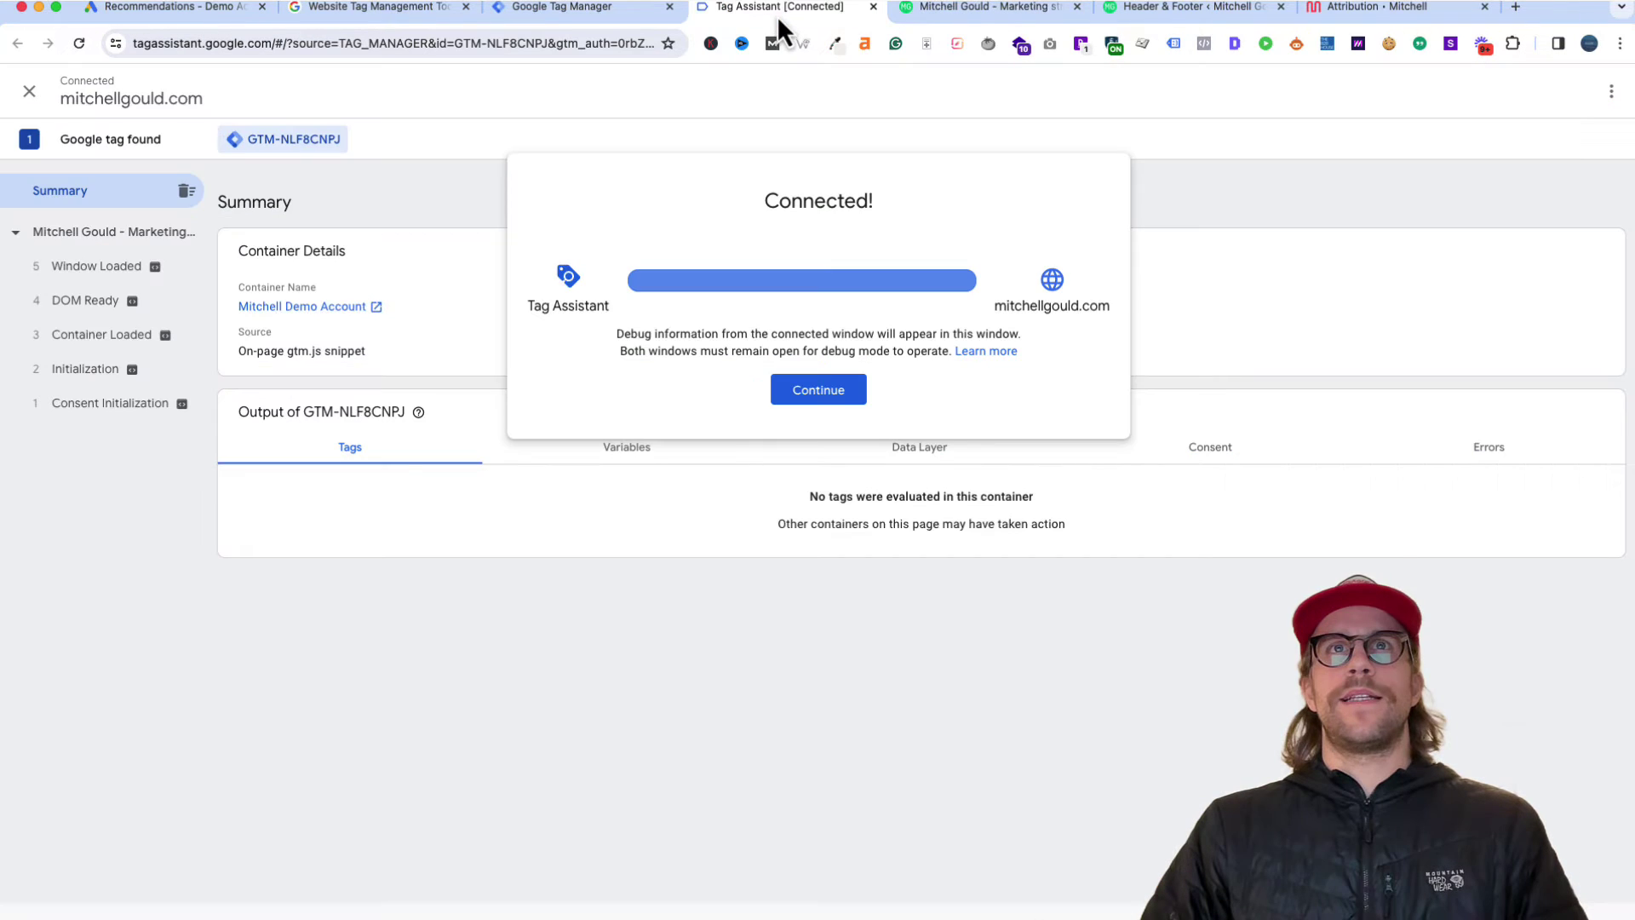
pyautogui.click(807, 392)
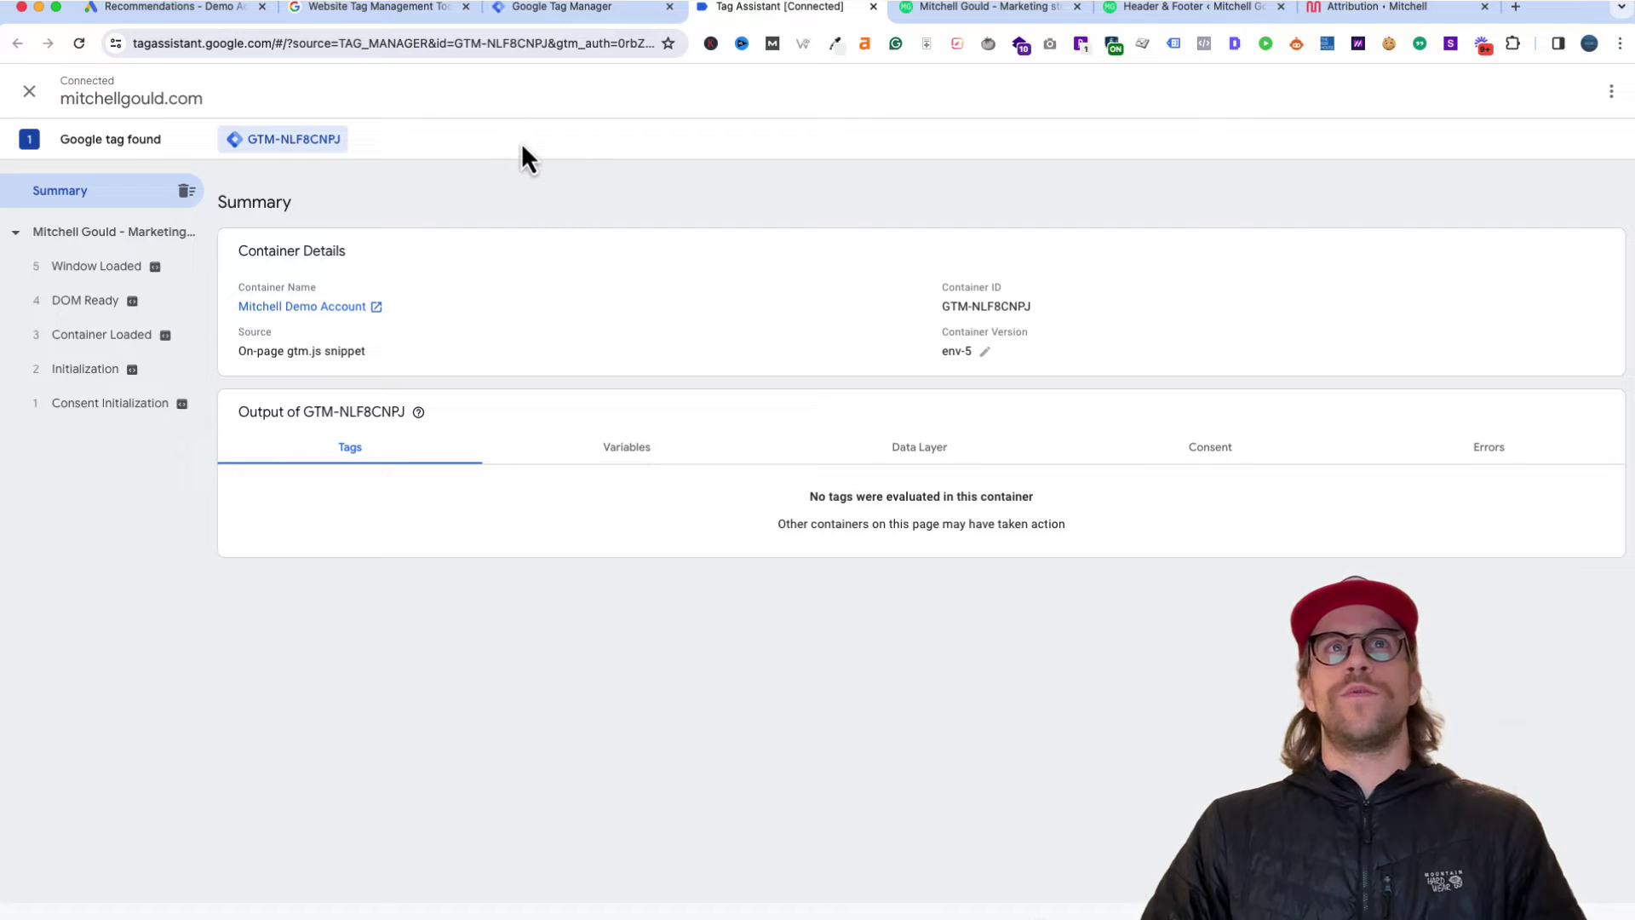
# Step: Switch to Google Ads and open the Google Ads tag's details among Audience manager's data sources
pyautogui.click(197, 12)
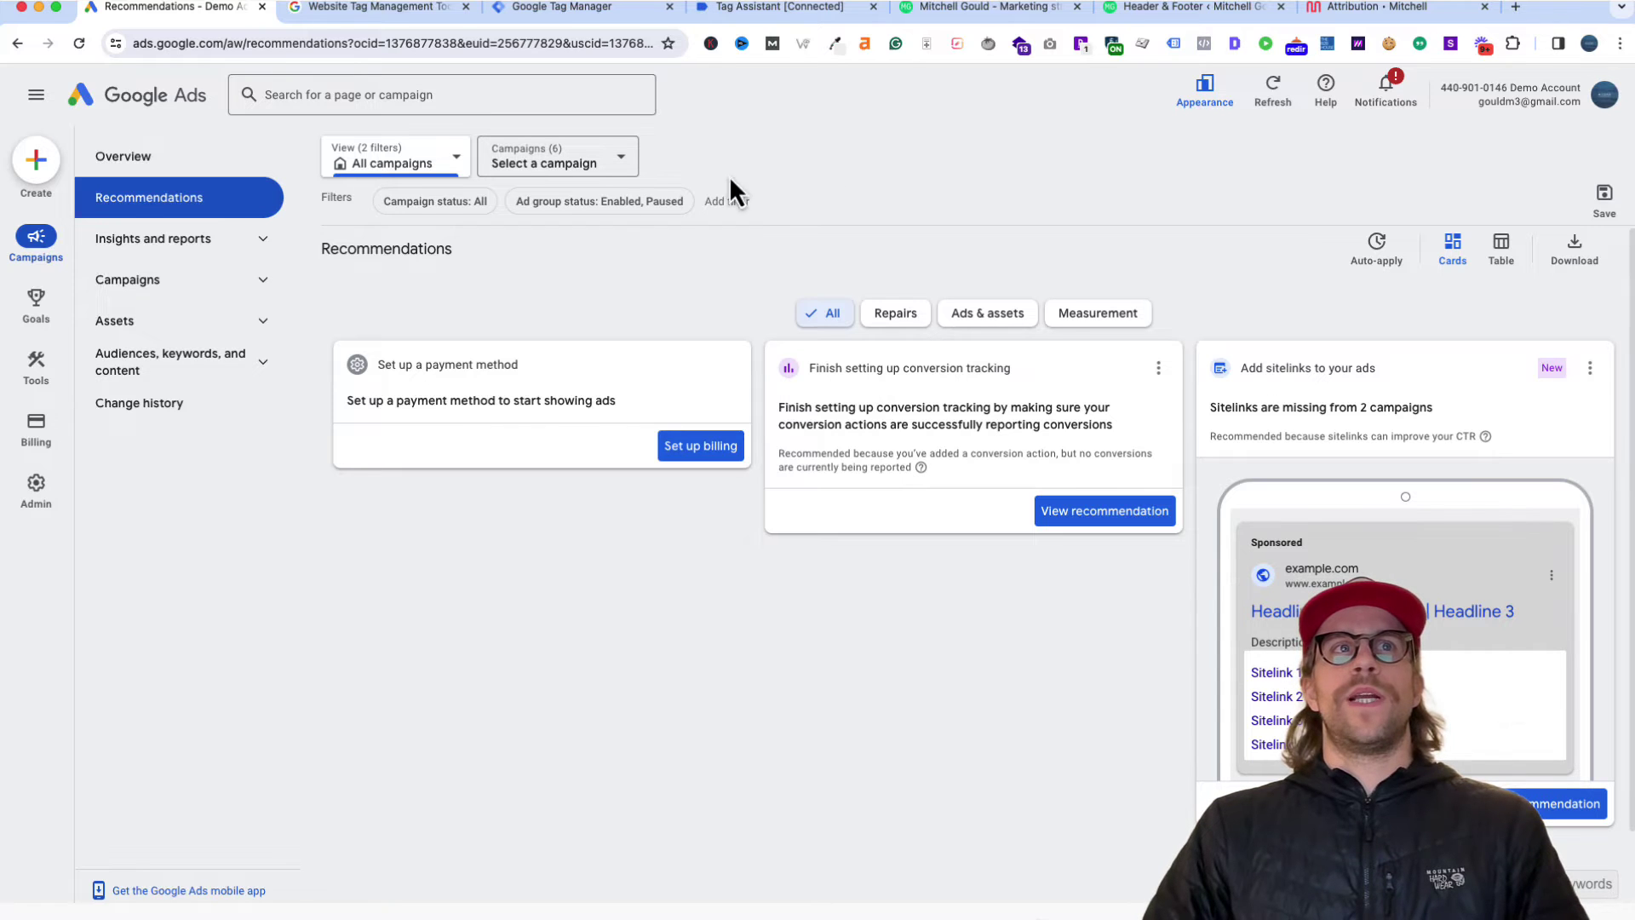
pyautogui.moveTo(12, 390)
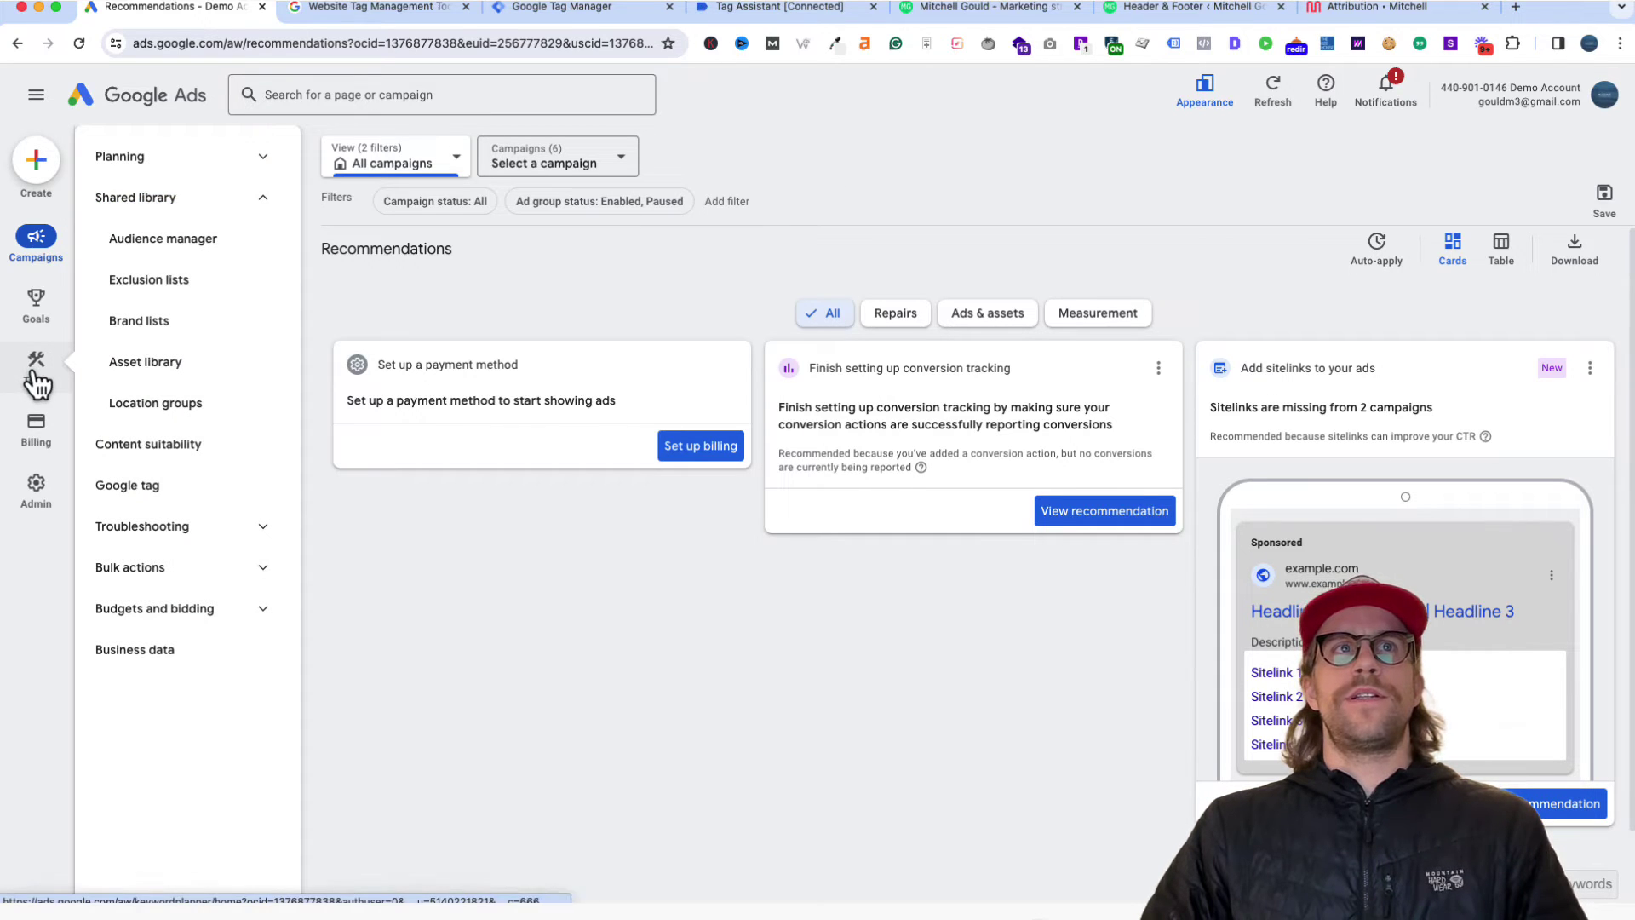
pyautogui.click(166, 244)
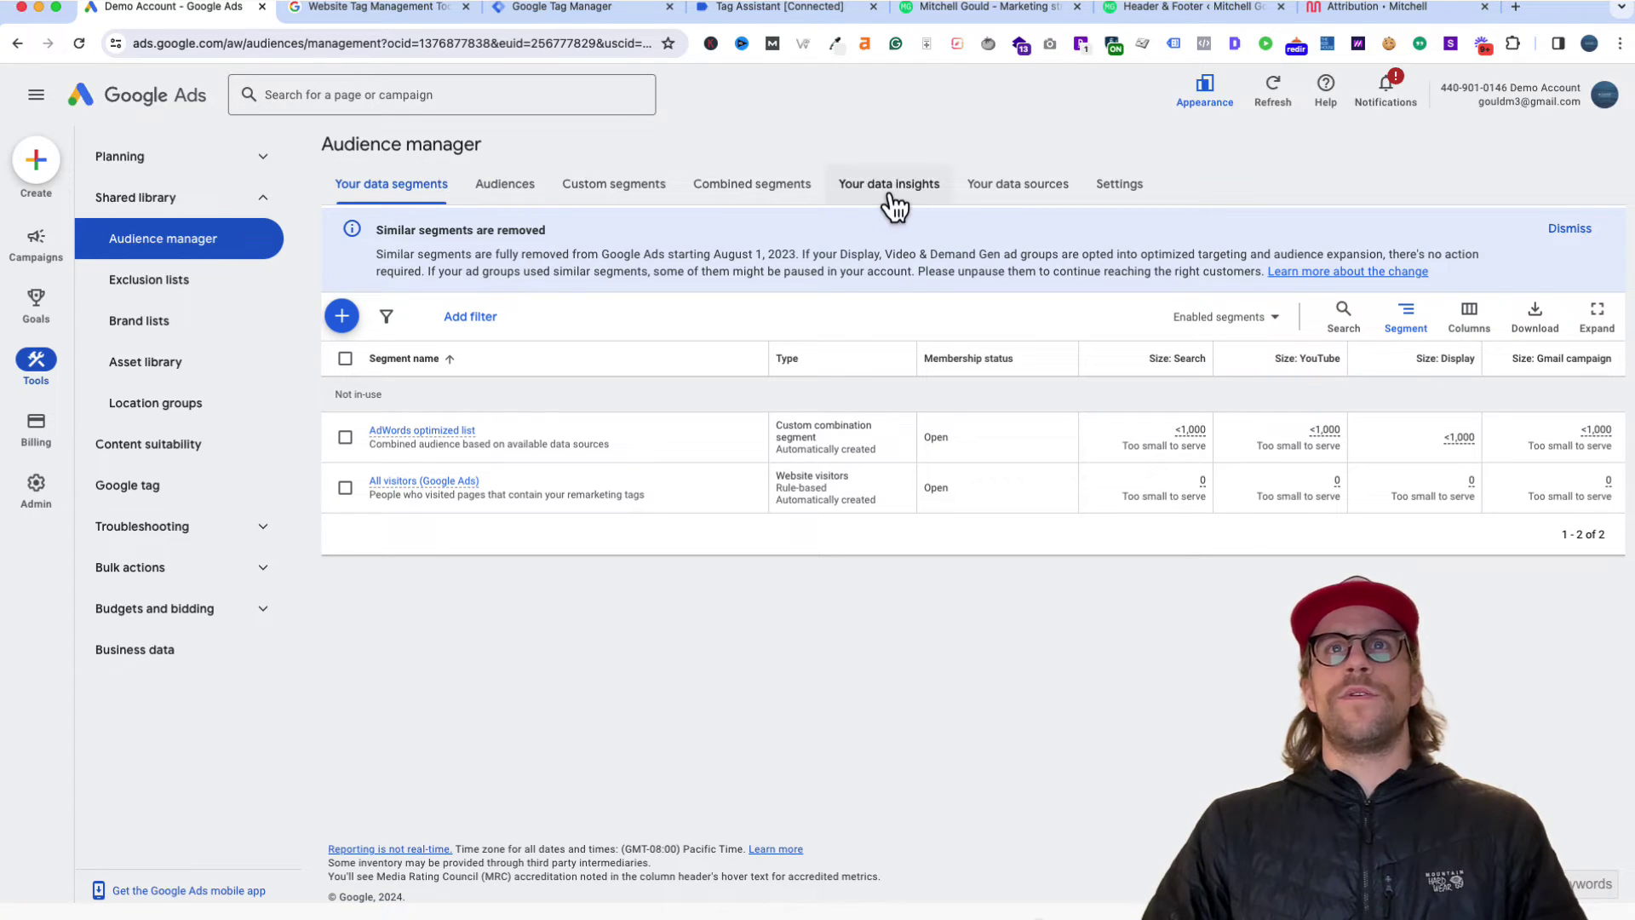
pyautogui.click(1010, 191)
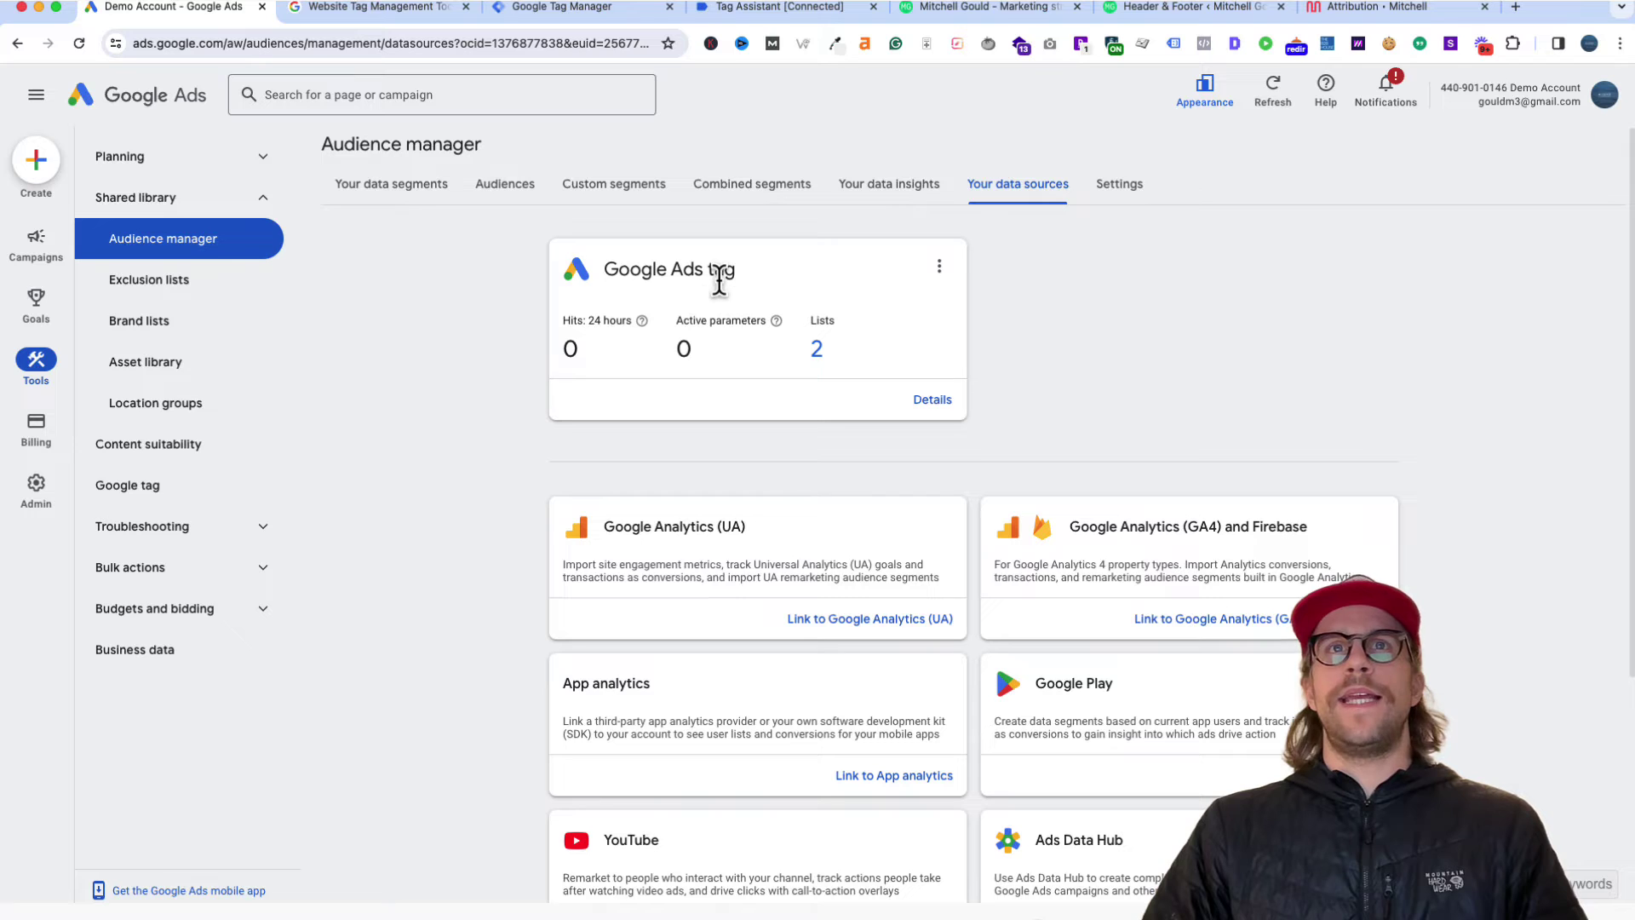
pyautogui.click(933, 405)
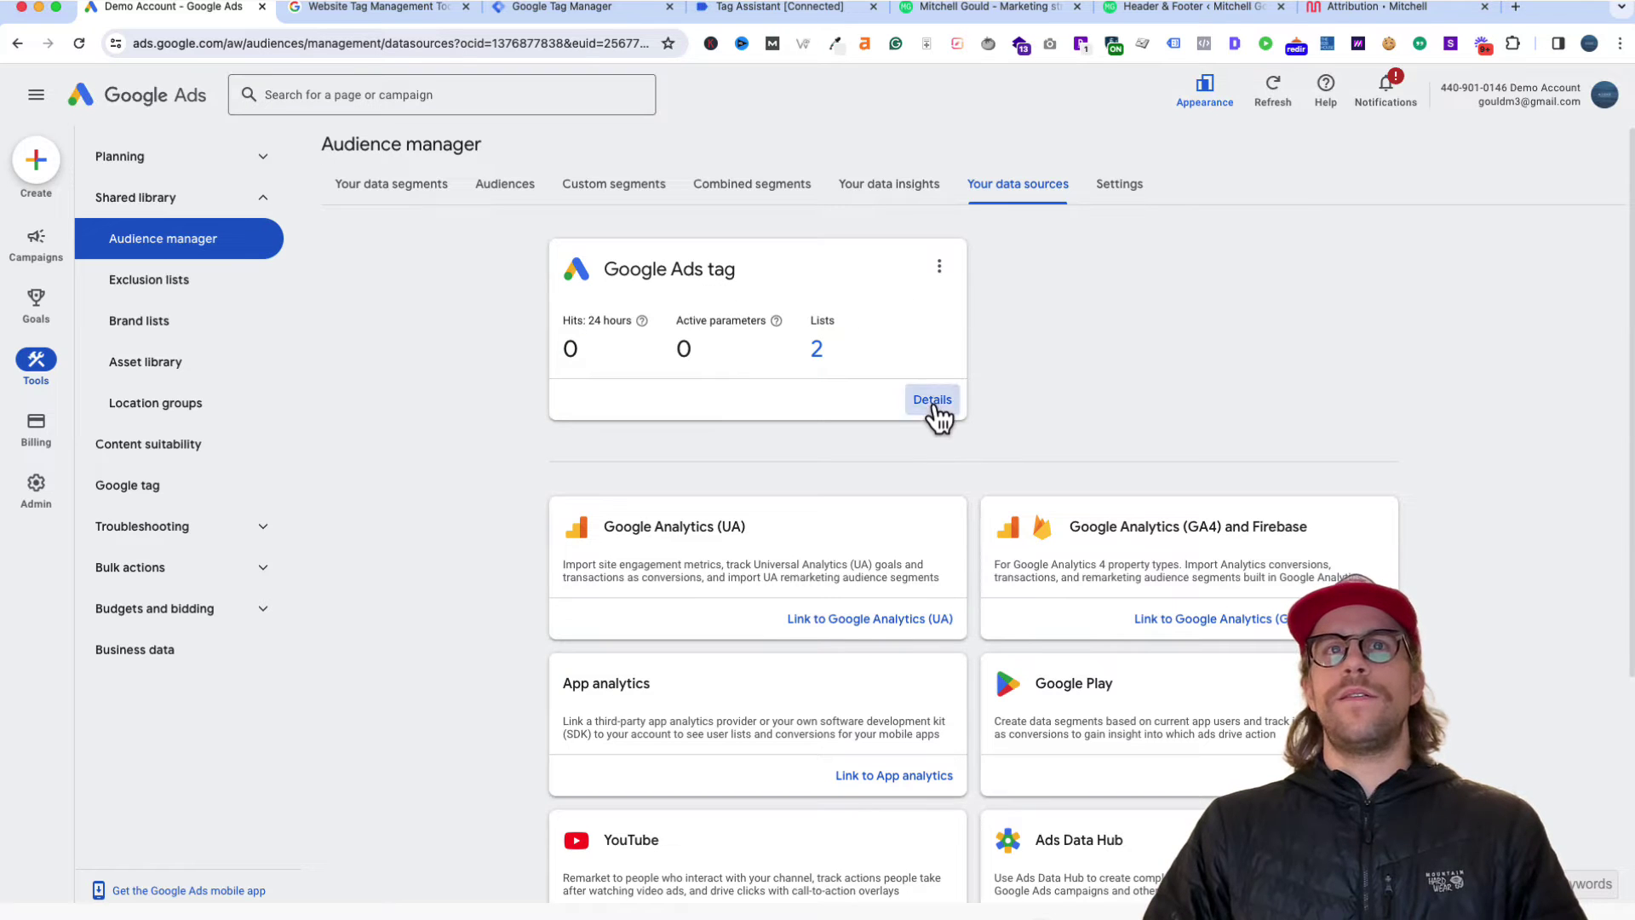
# Step: Choose Google Tag Manager as the Google Ads tag's setup method and copy the Conversion ID
pyautogui.scroll(-2, 807, 572)
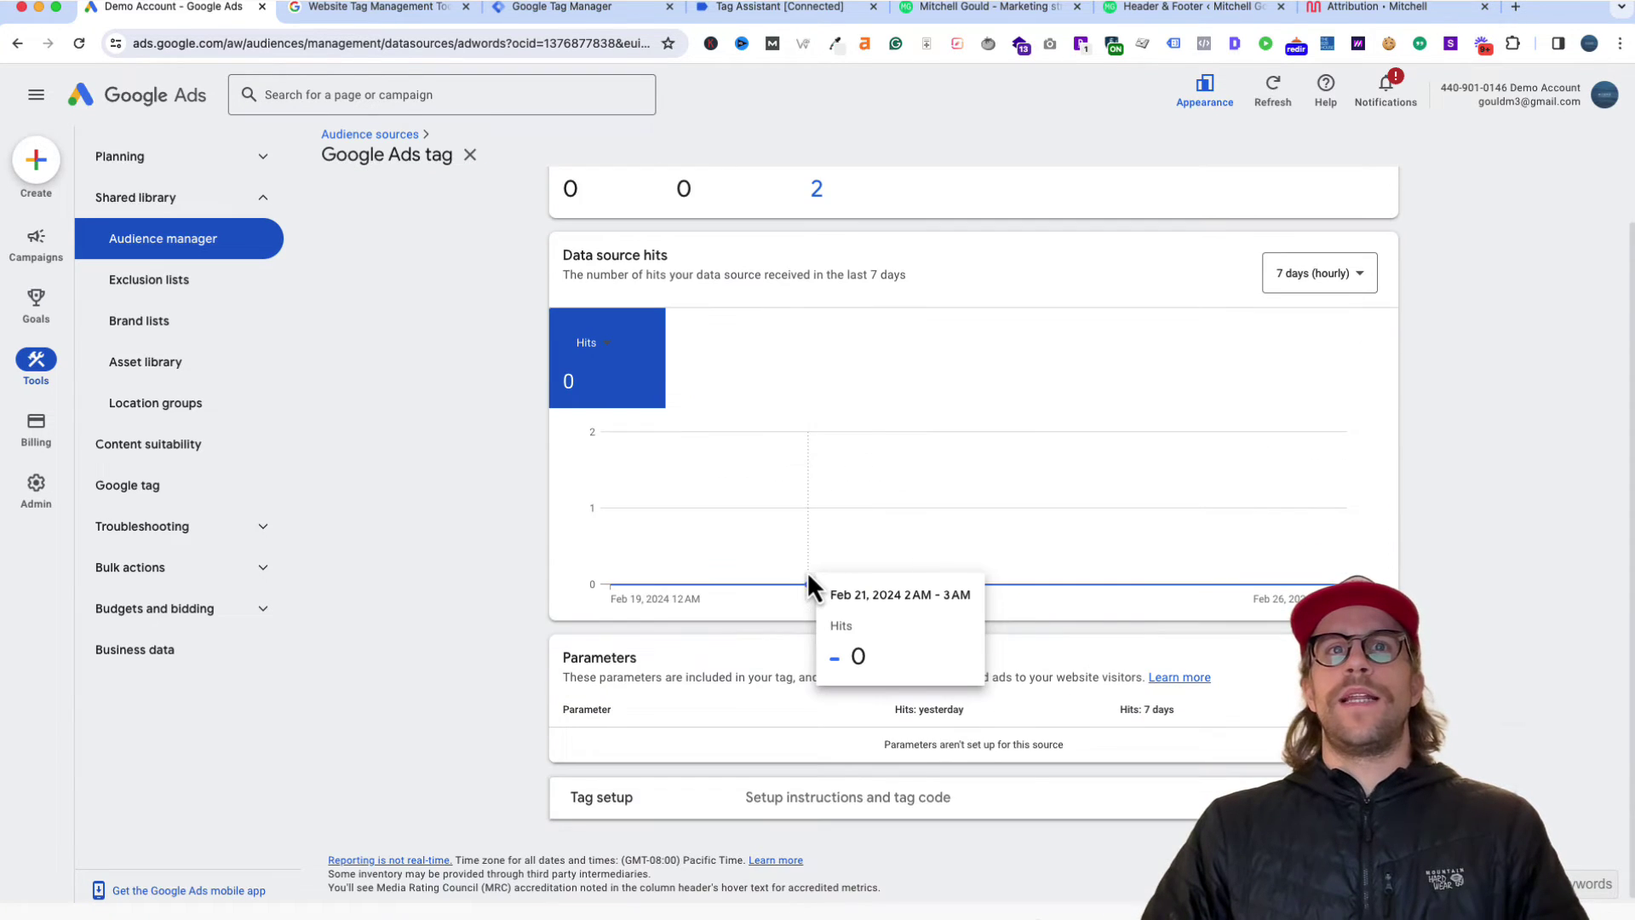
pyautogui.click(669, 815)
pyautogui.scroll(-2, 722, 768)
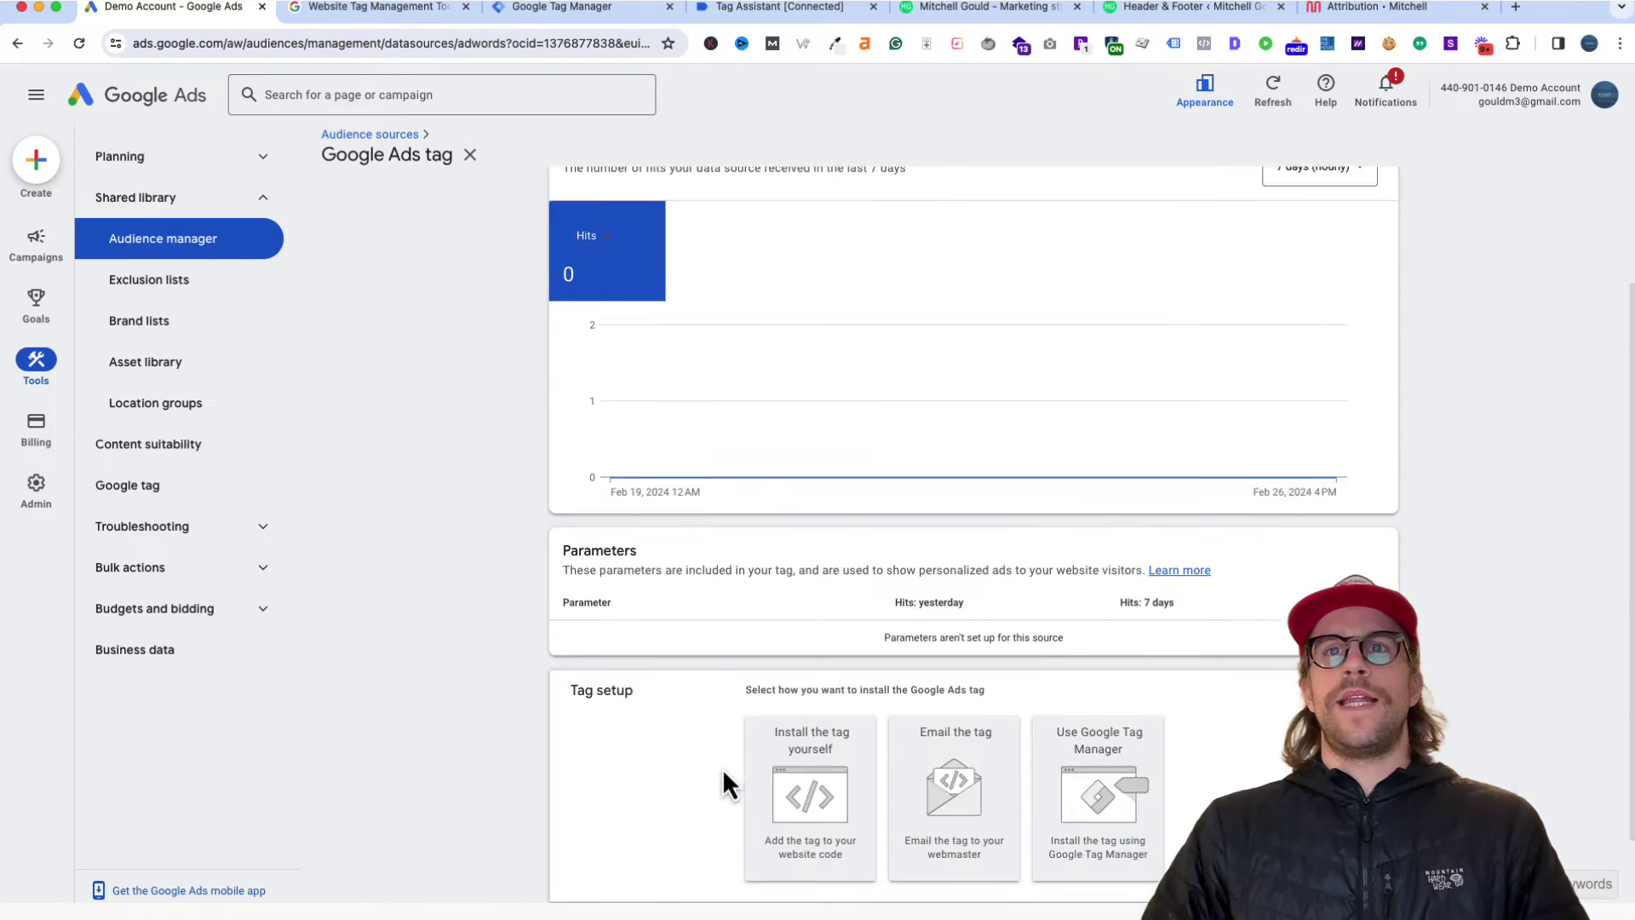
pyautogui.click(1109, 717)
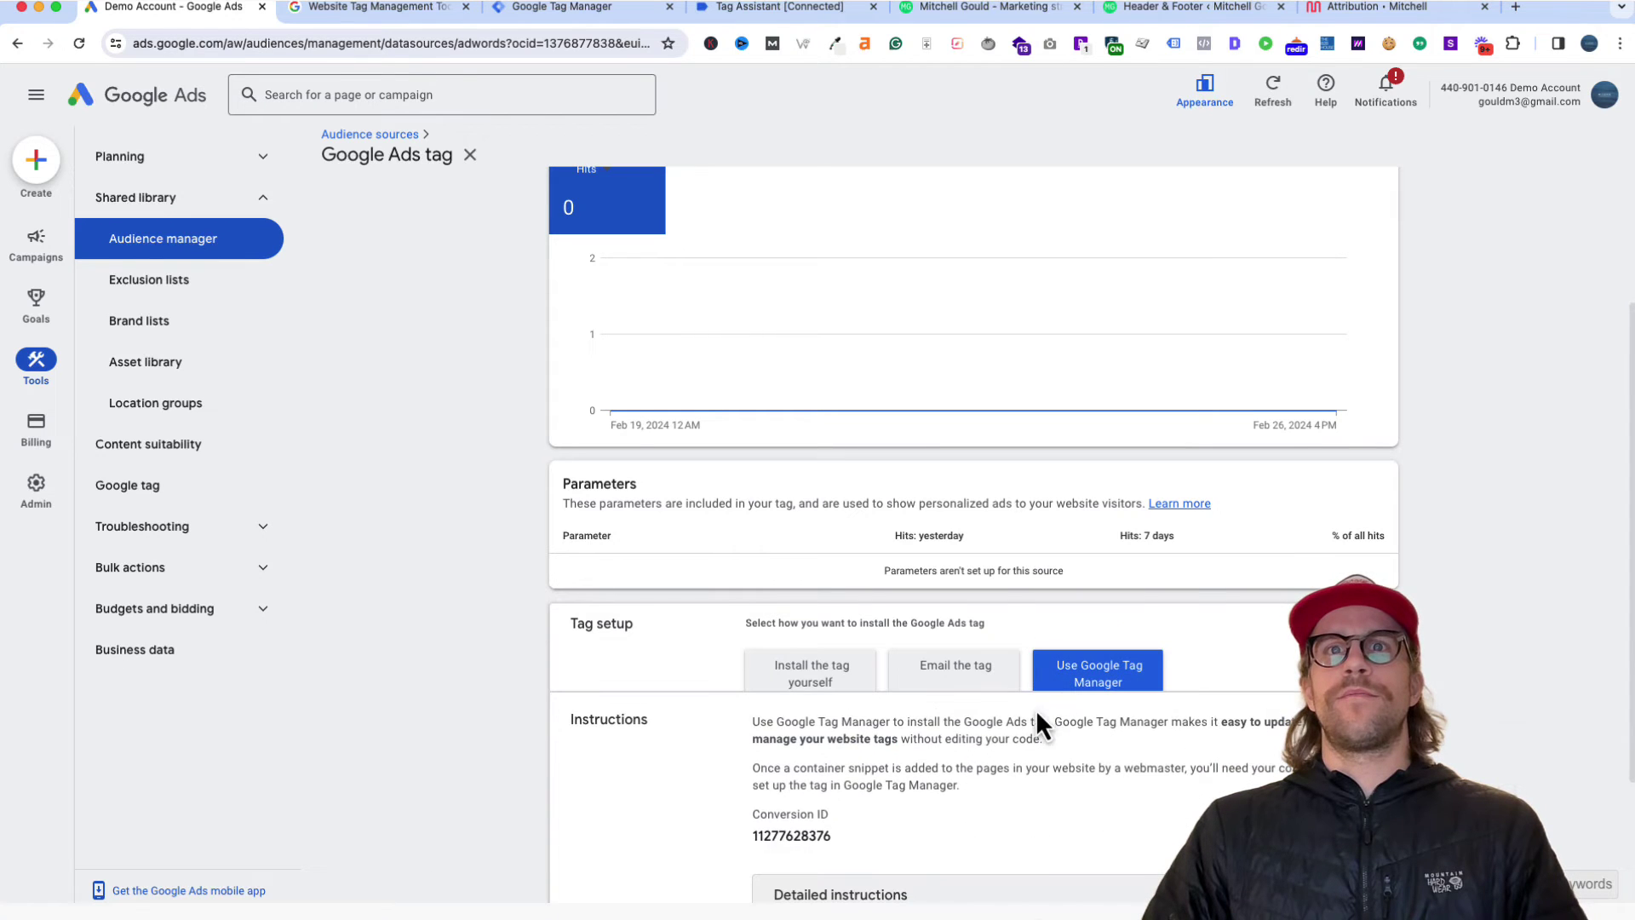
pyautogui.scroll(-2, 953, 774)
pyautogui.moveTo(853, 652); pyautogui.dragTo(752, 653)
pyautogui.rightClick(776, 648)
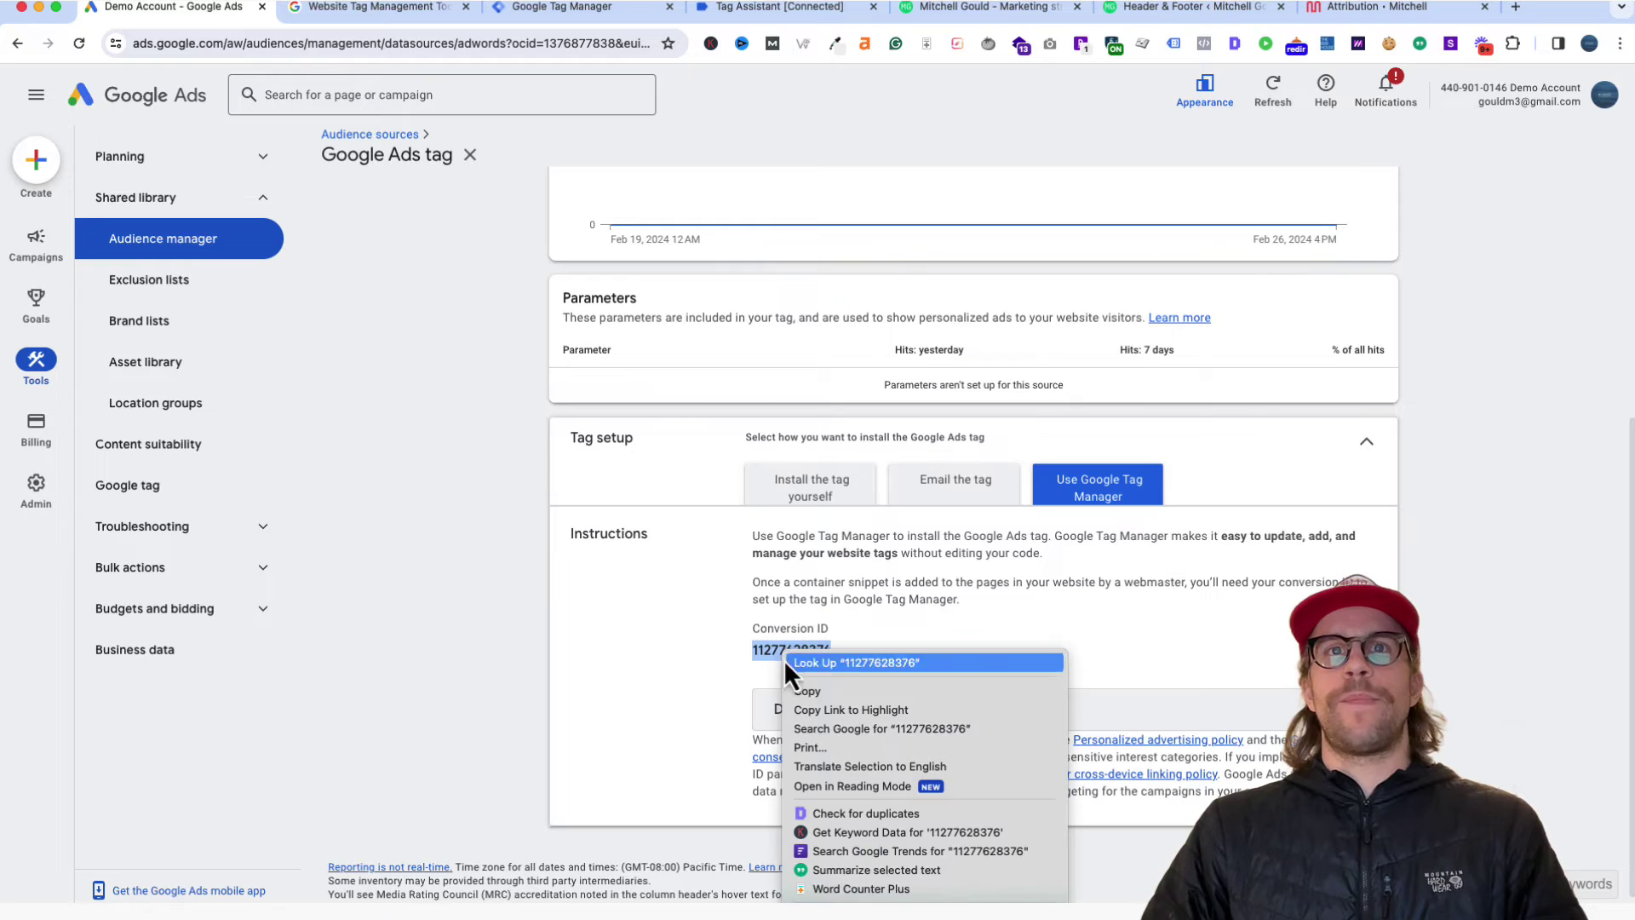
pyautogui.click(814, 689)
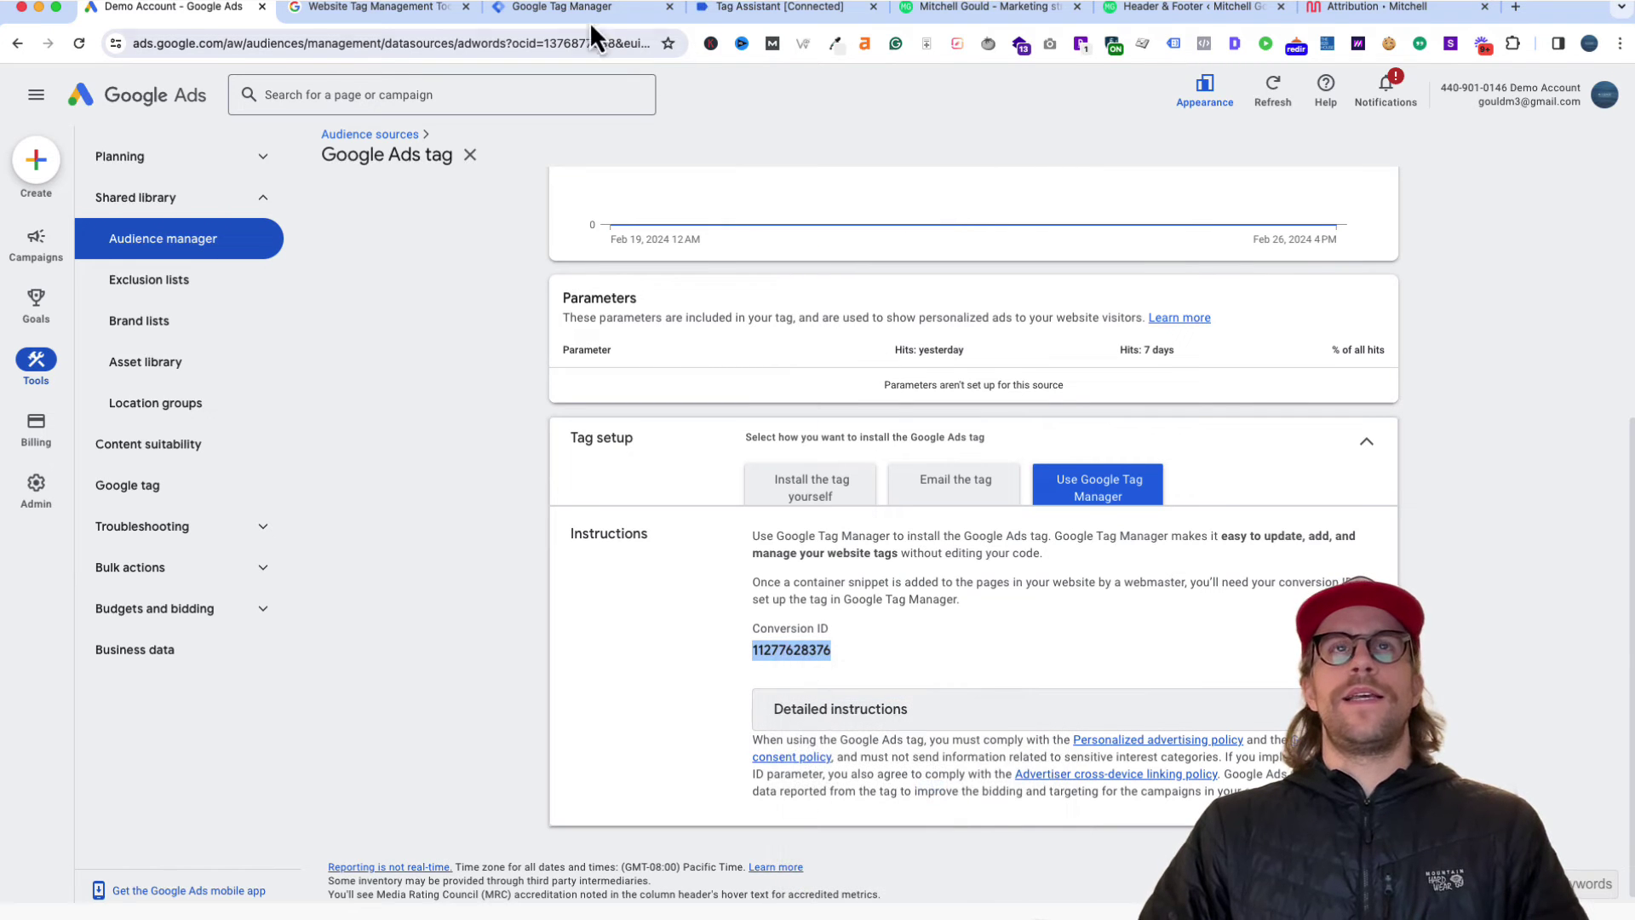
# Step: Switch to Google Tag Manager and create a new tag named Google Ads Remarketing
pyautogui.click(550, 8)
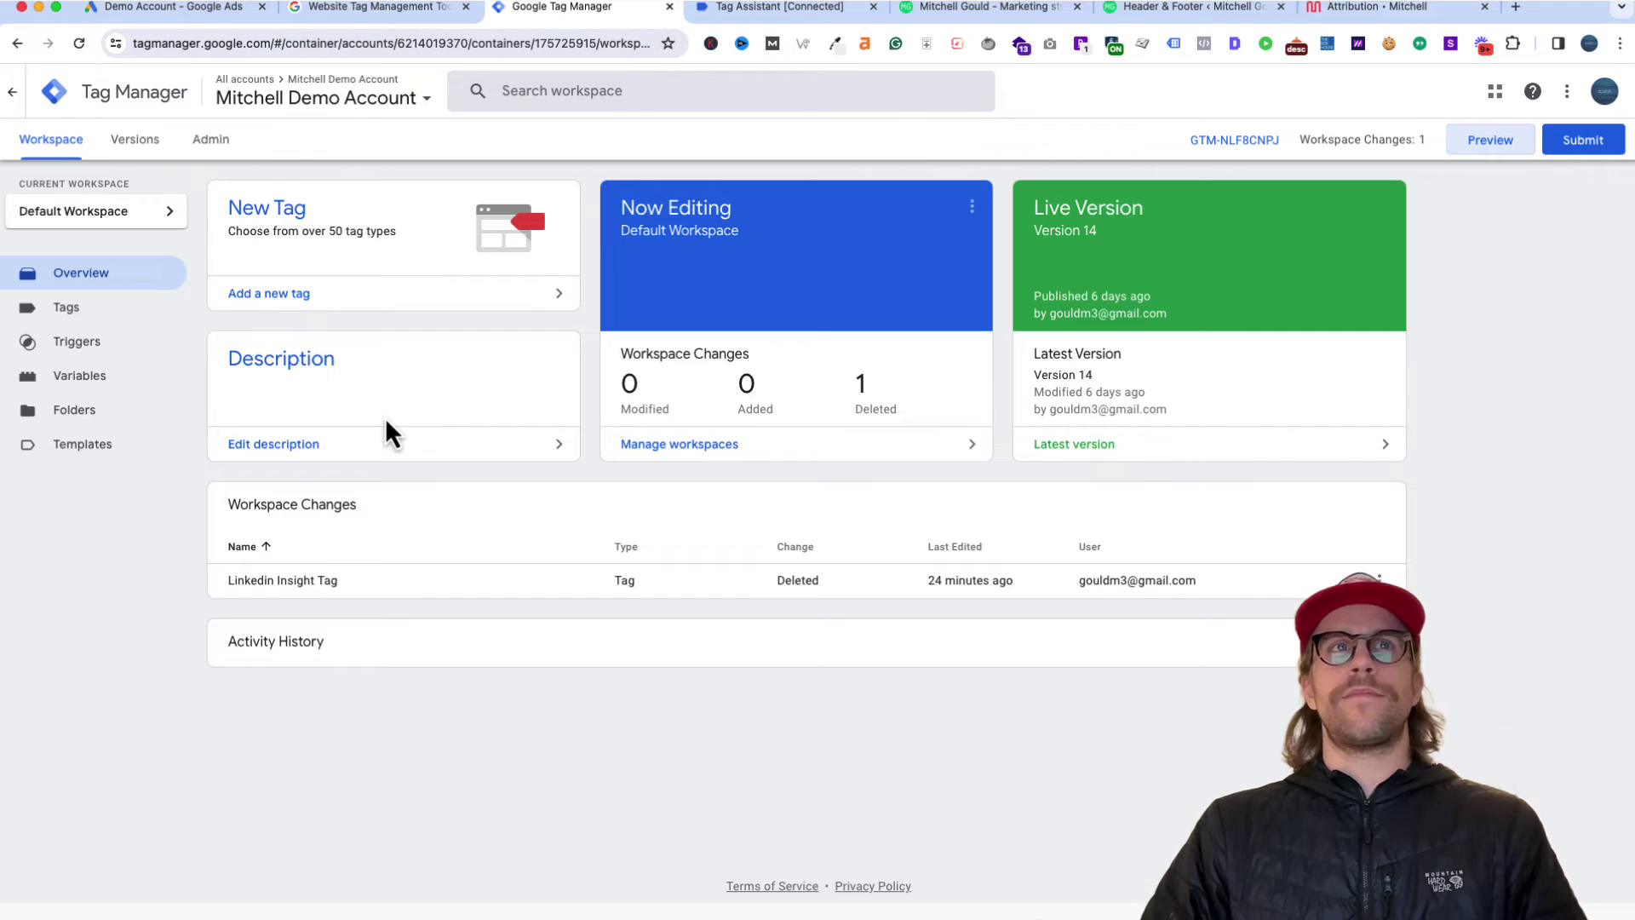
pyautogui.click(73, 315)
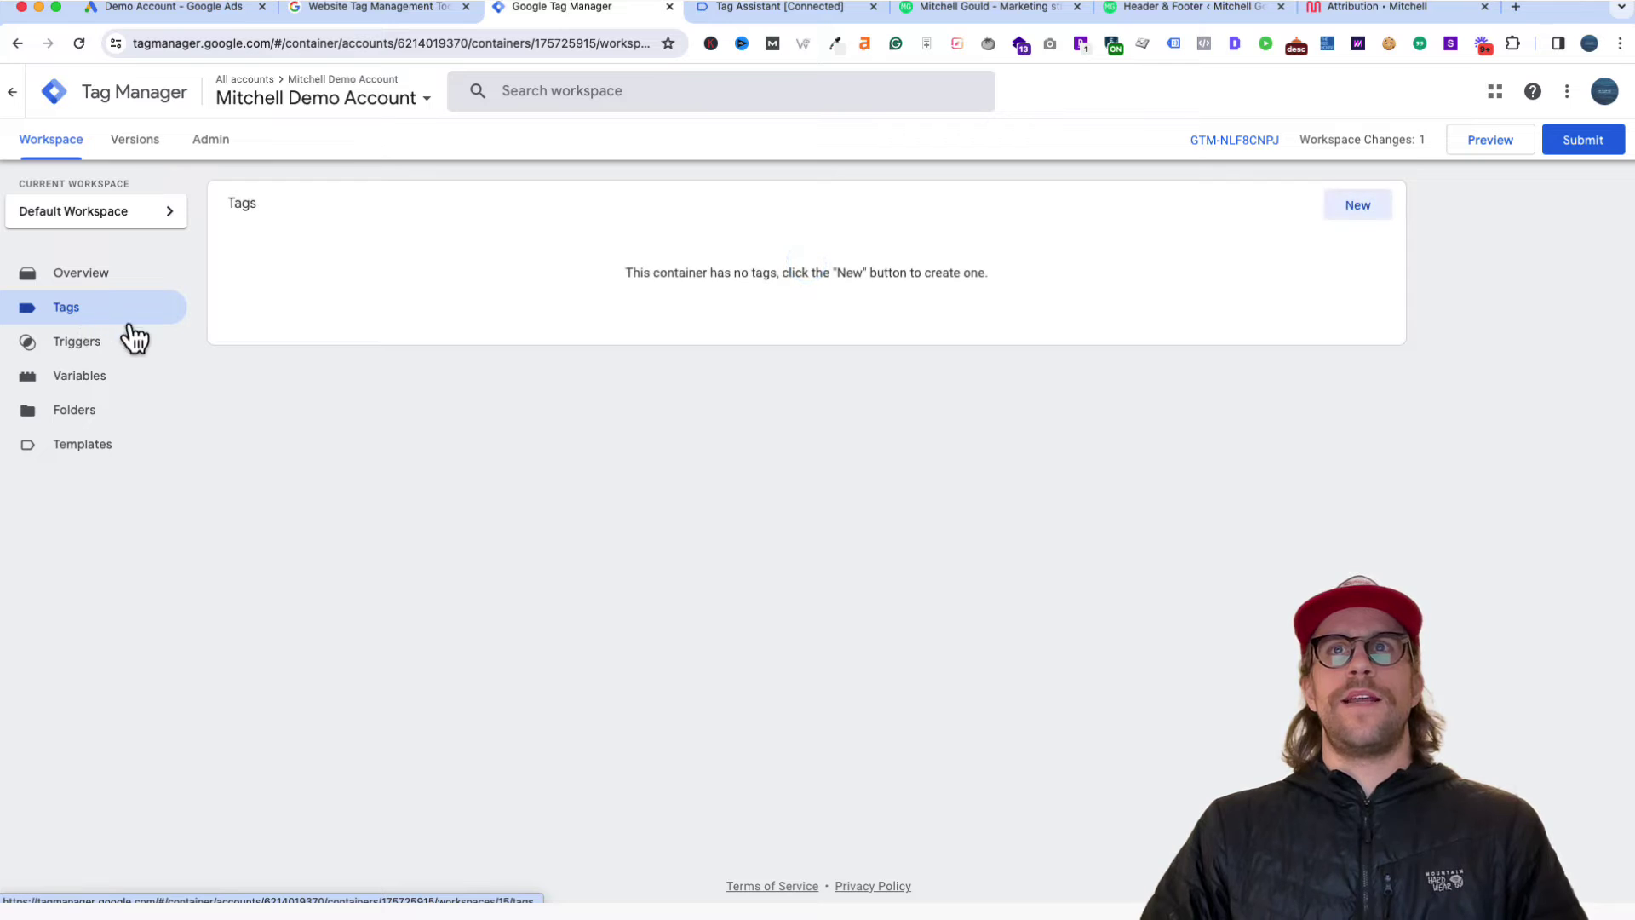
pyautogui.click(1354, 215)
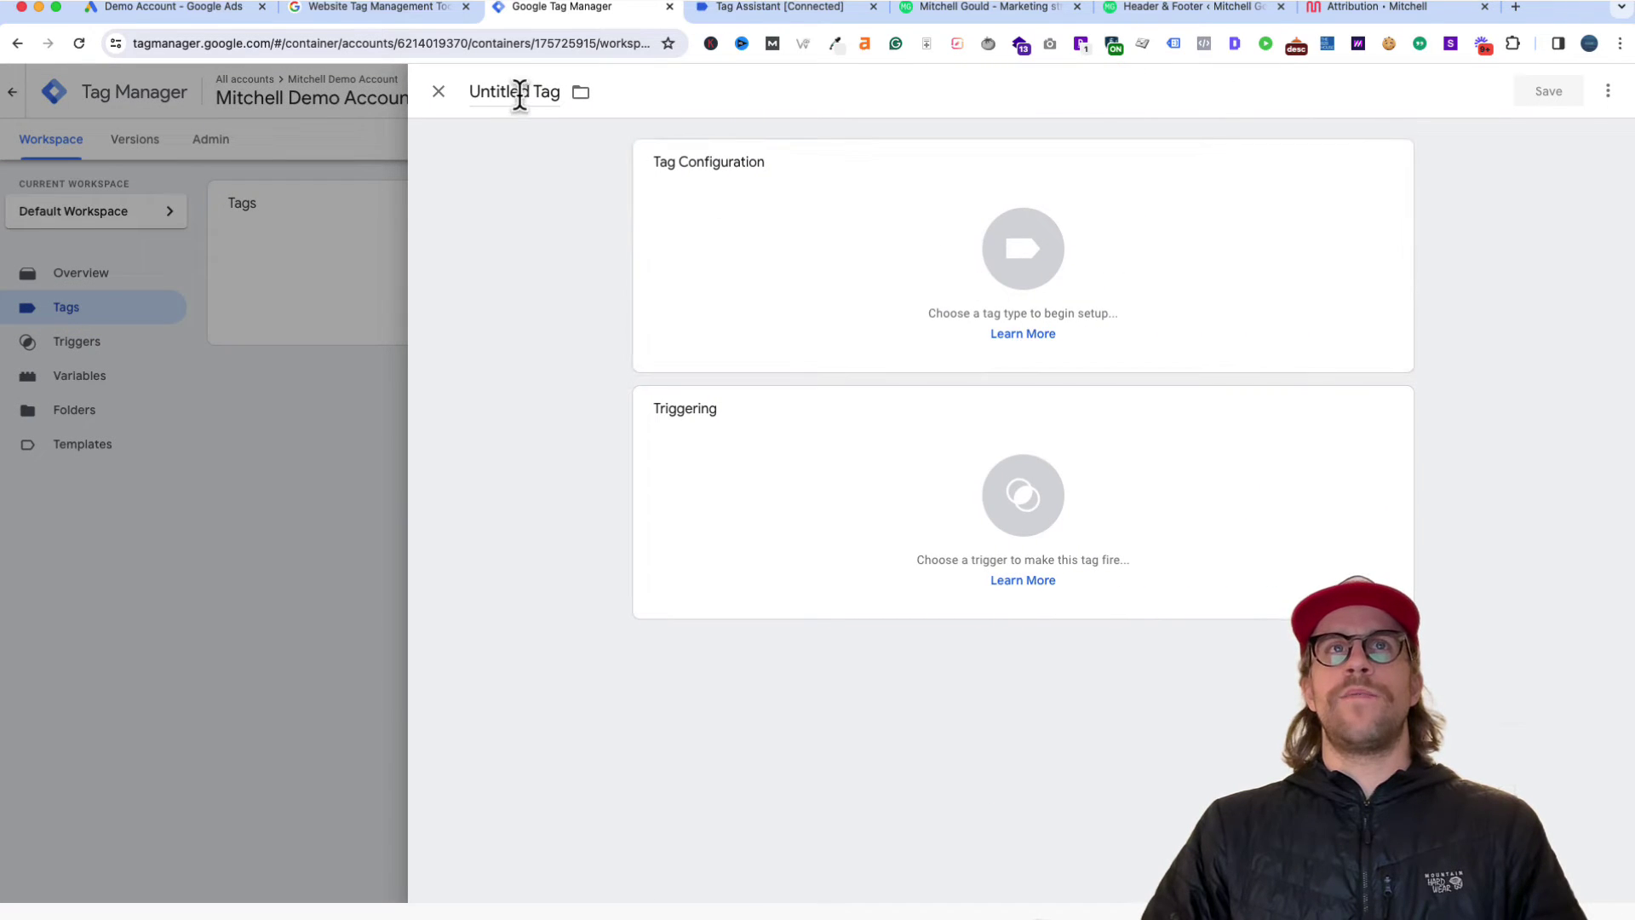
pyautogui.click(526, 96)
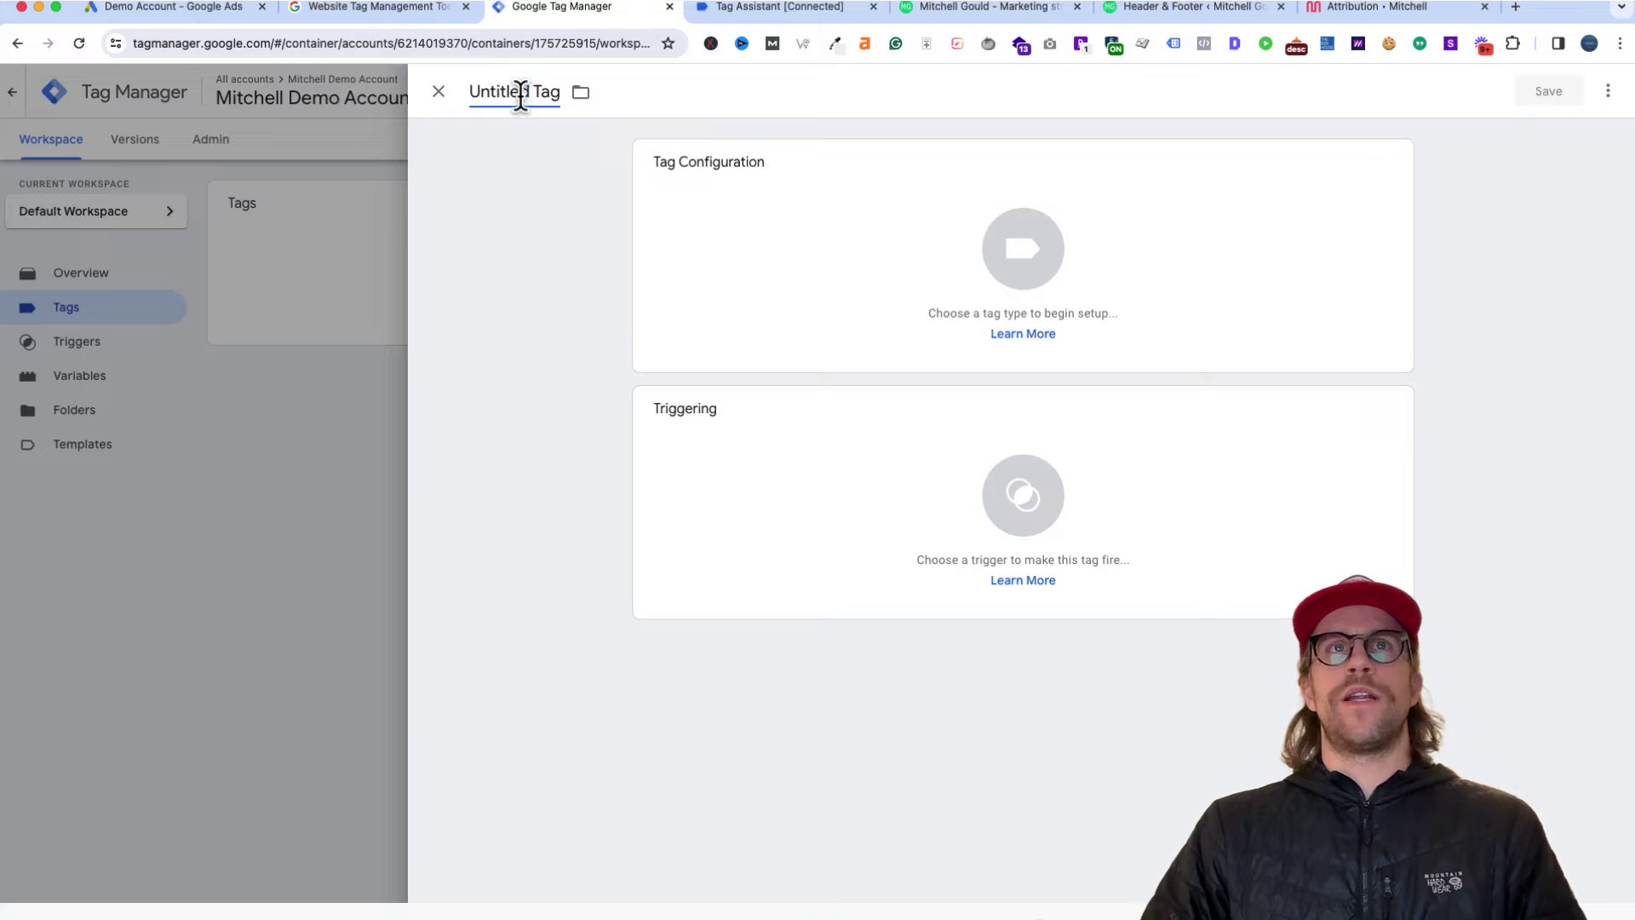
pyautogui.press('super+a')
pyautogui.press('super+v')
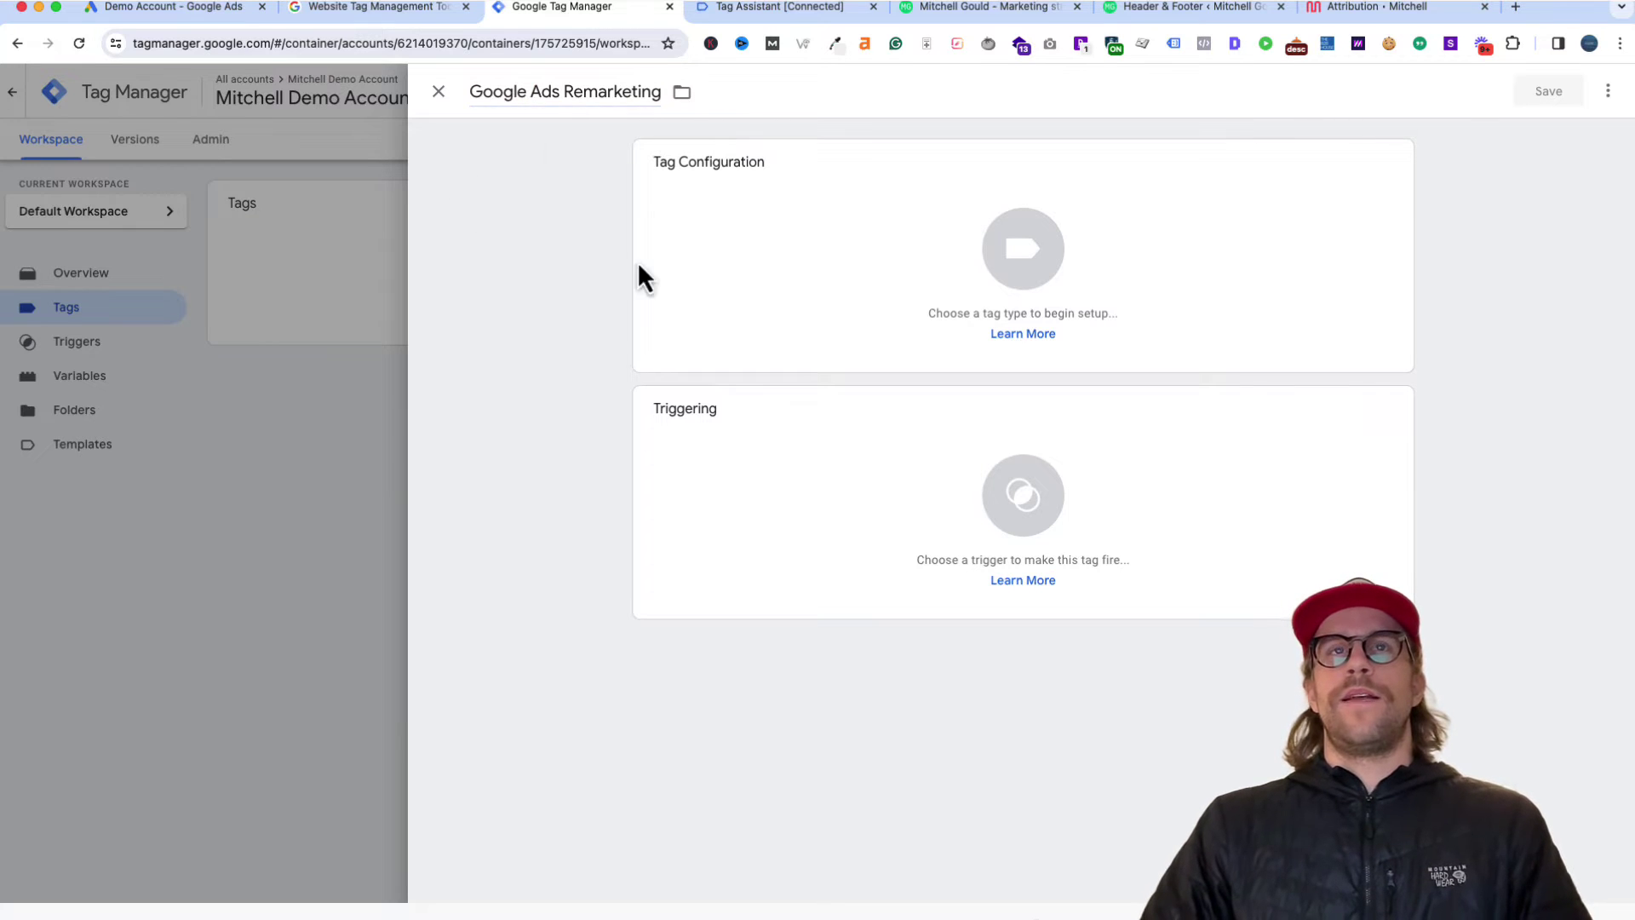
# Step: Set the tag type to Google Ads Remarketing and paste the copied Conversion ID into its configuration
pyautogui.click(796, 245)
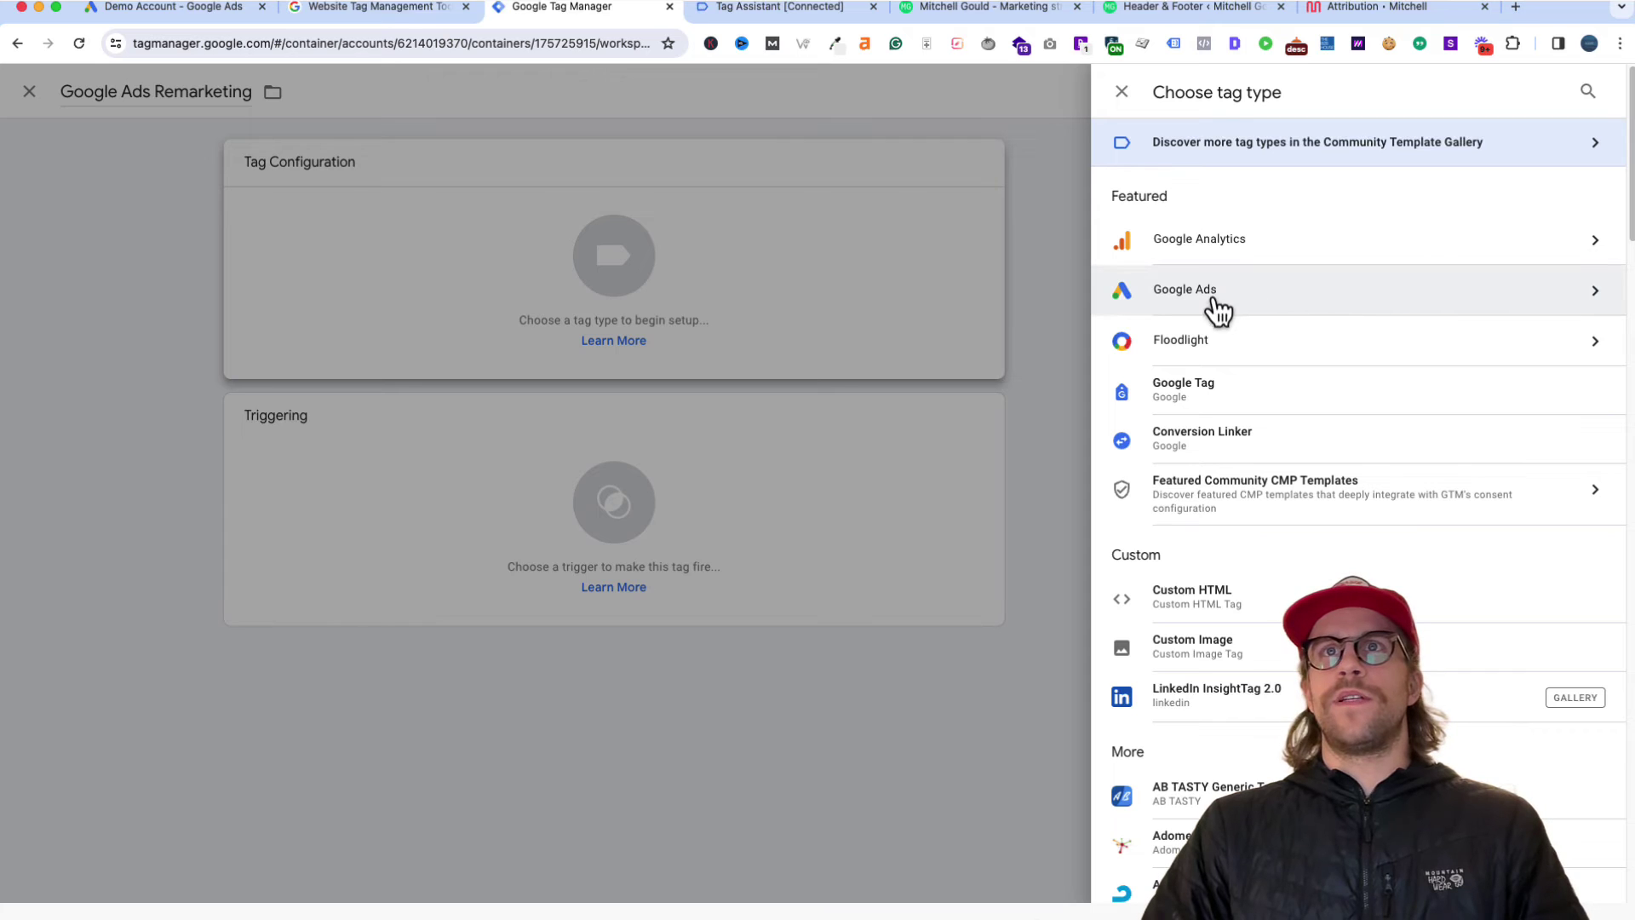
pyautogui.click(1269, 298)
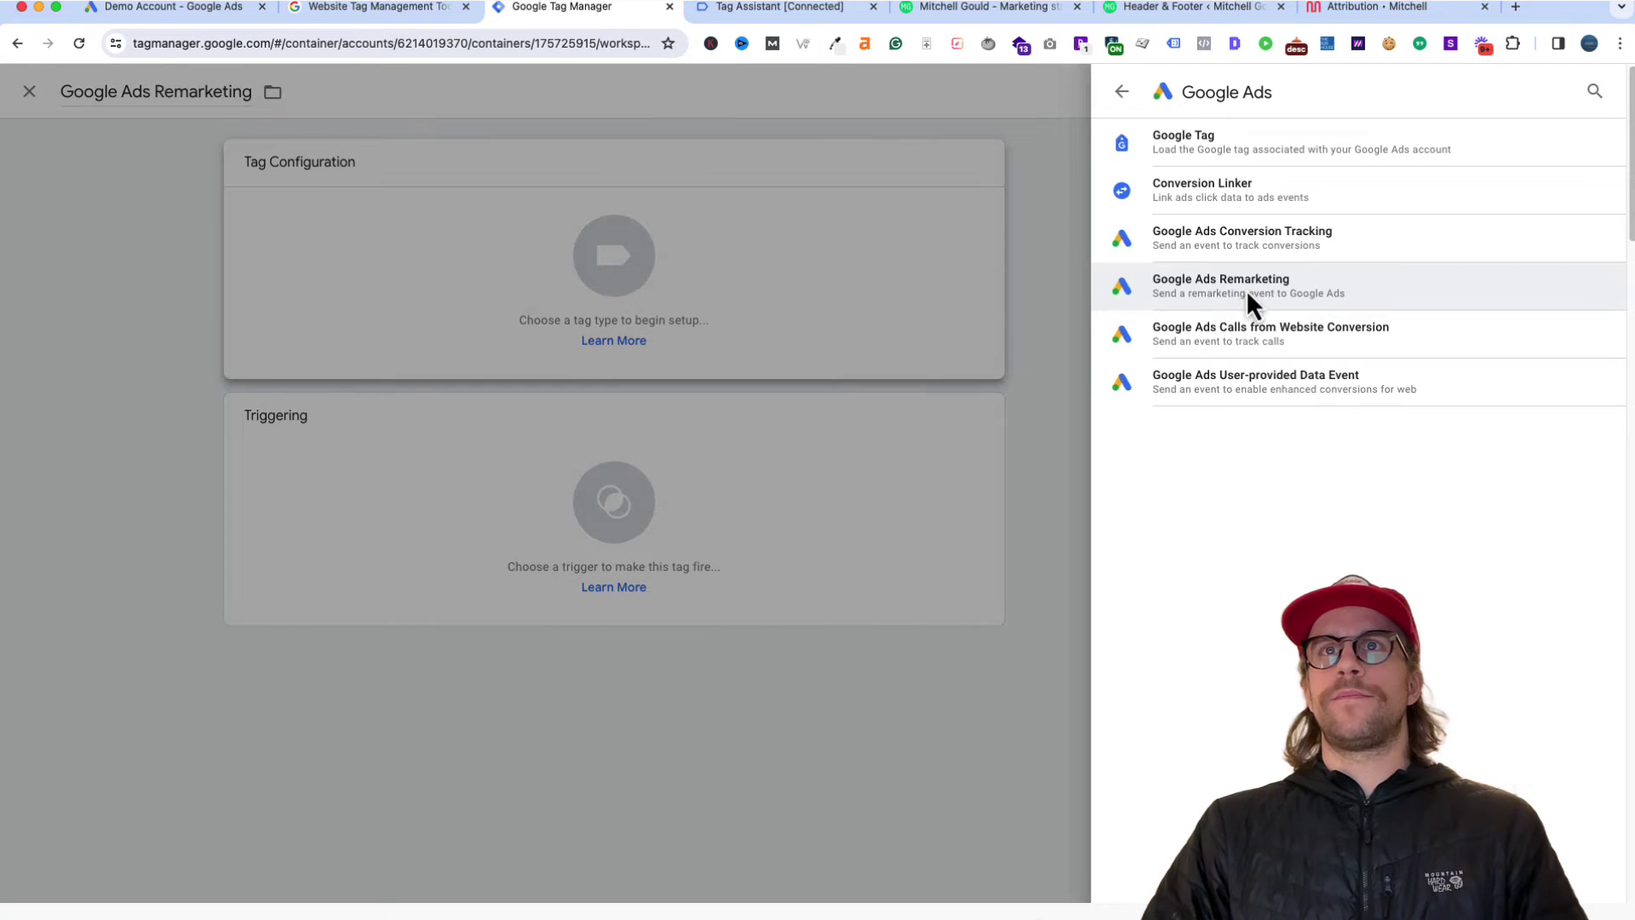
pyautogui.click(1245, 290)
pyautogui.click(710, 371)
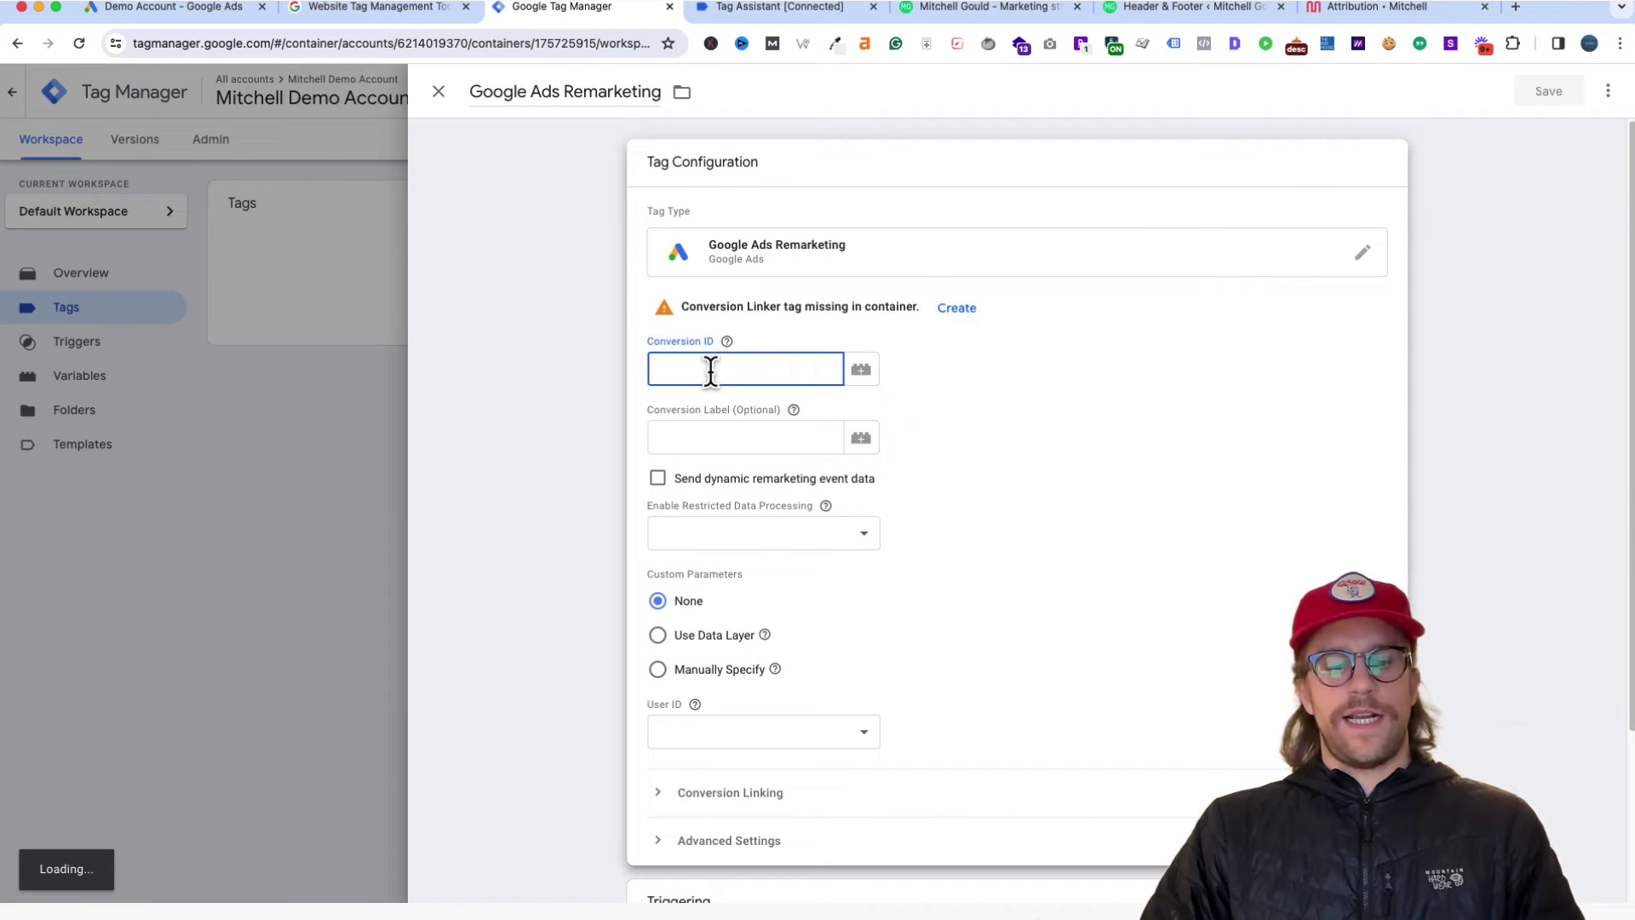
pyautogui.press('super+v')
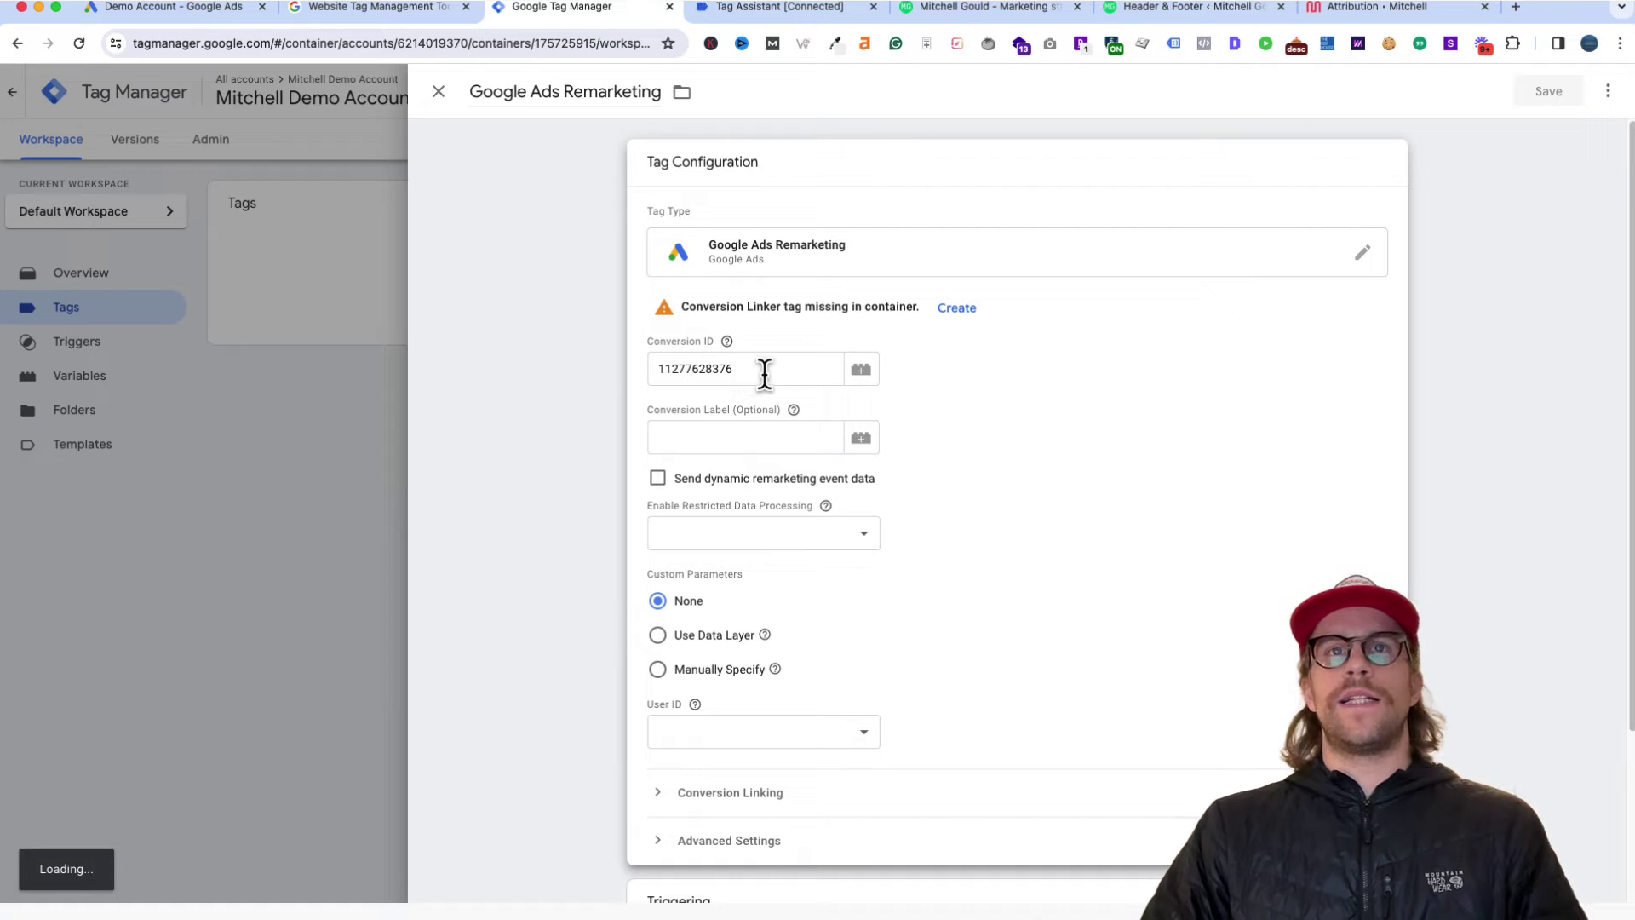
# Step: Set the Google Ads Remarketing tag to fire on the All Pages trigger
pyautogui.scroll(-5, 954, 692)
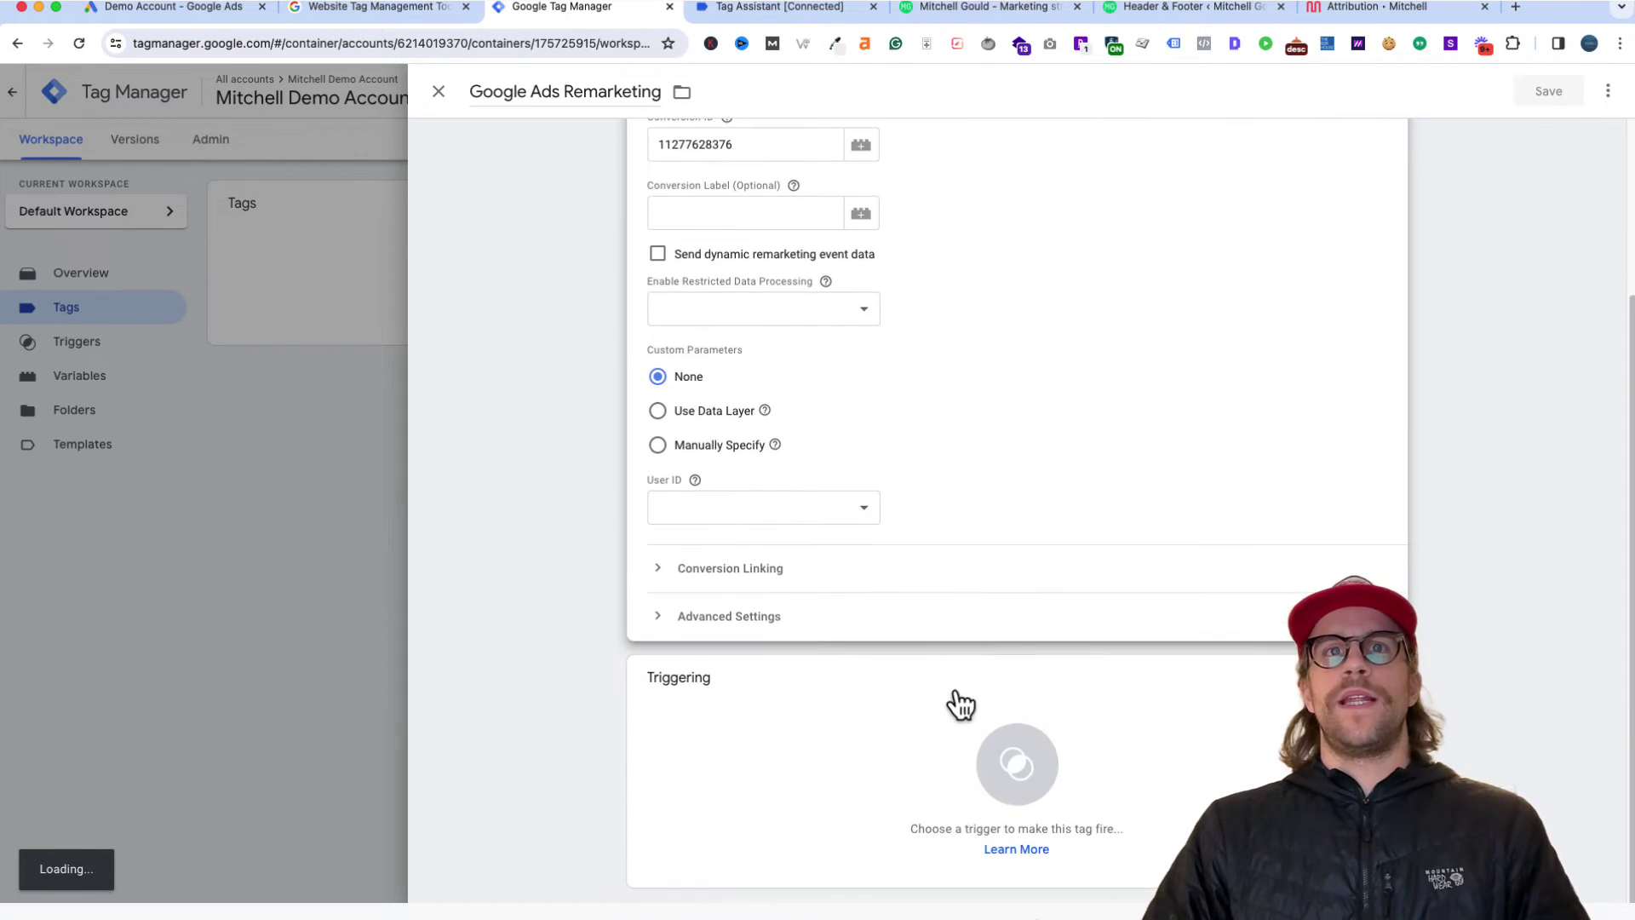
pyautogui.click(796, 719)
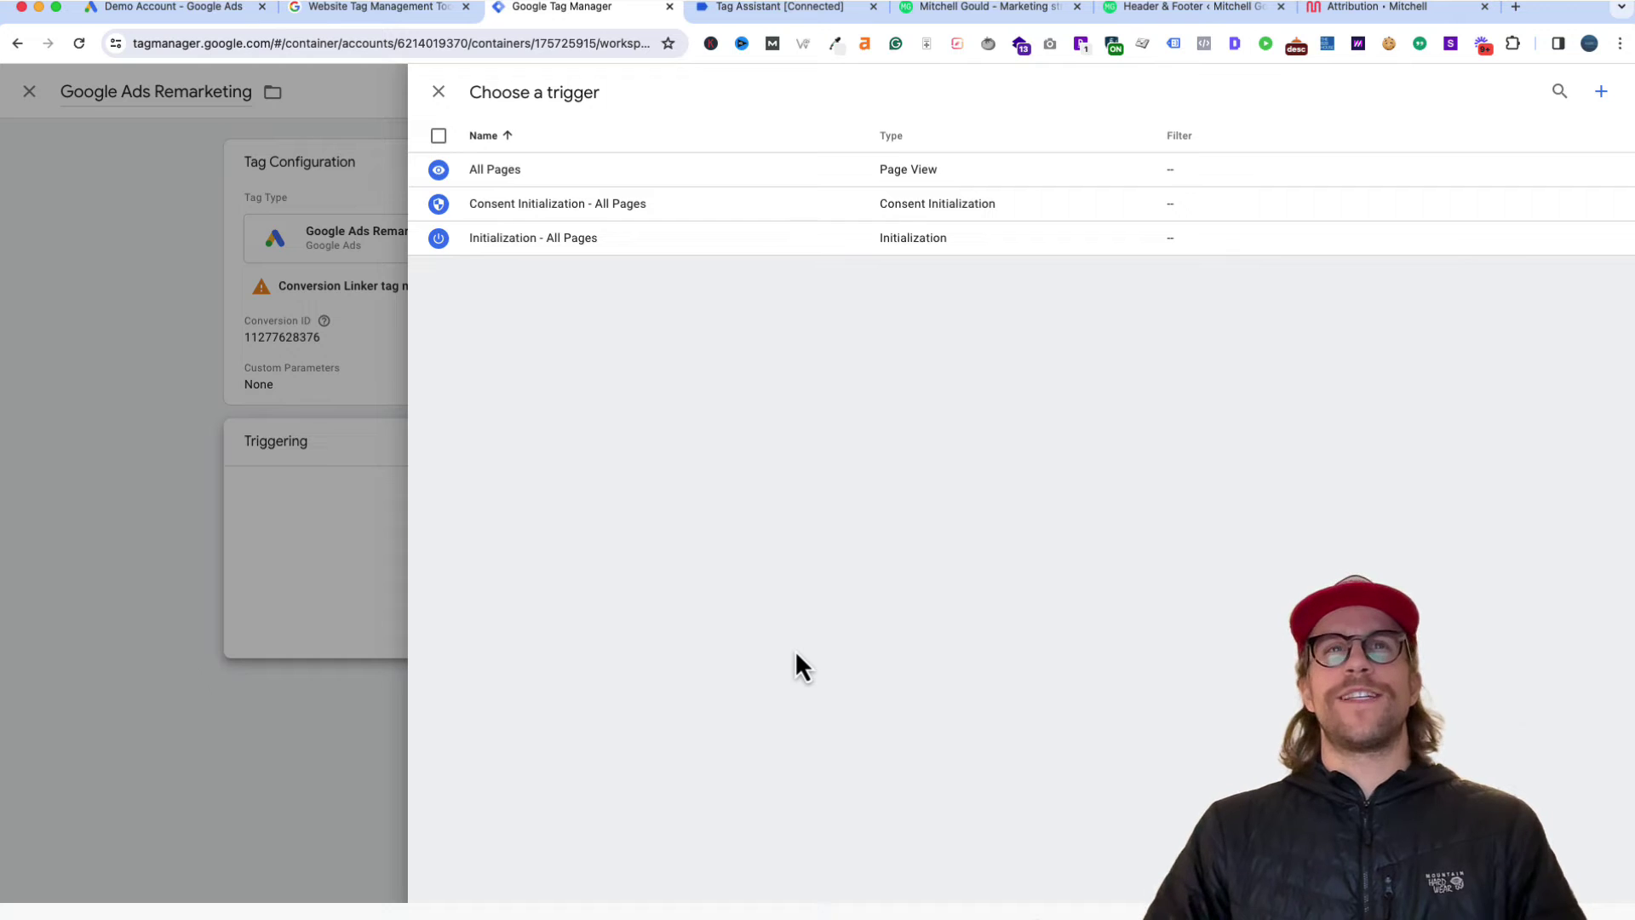
pyautogui.click(628, 174)
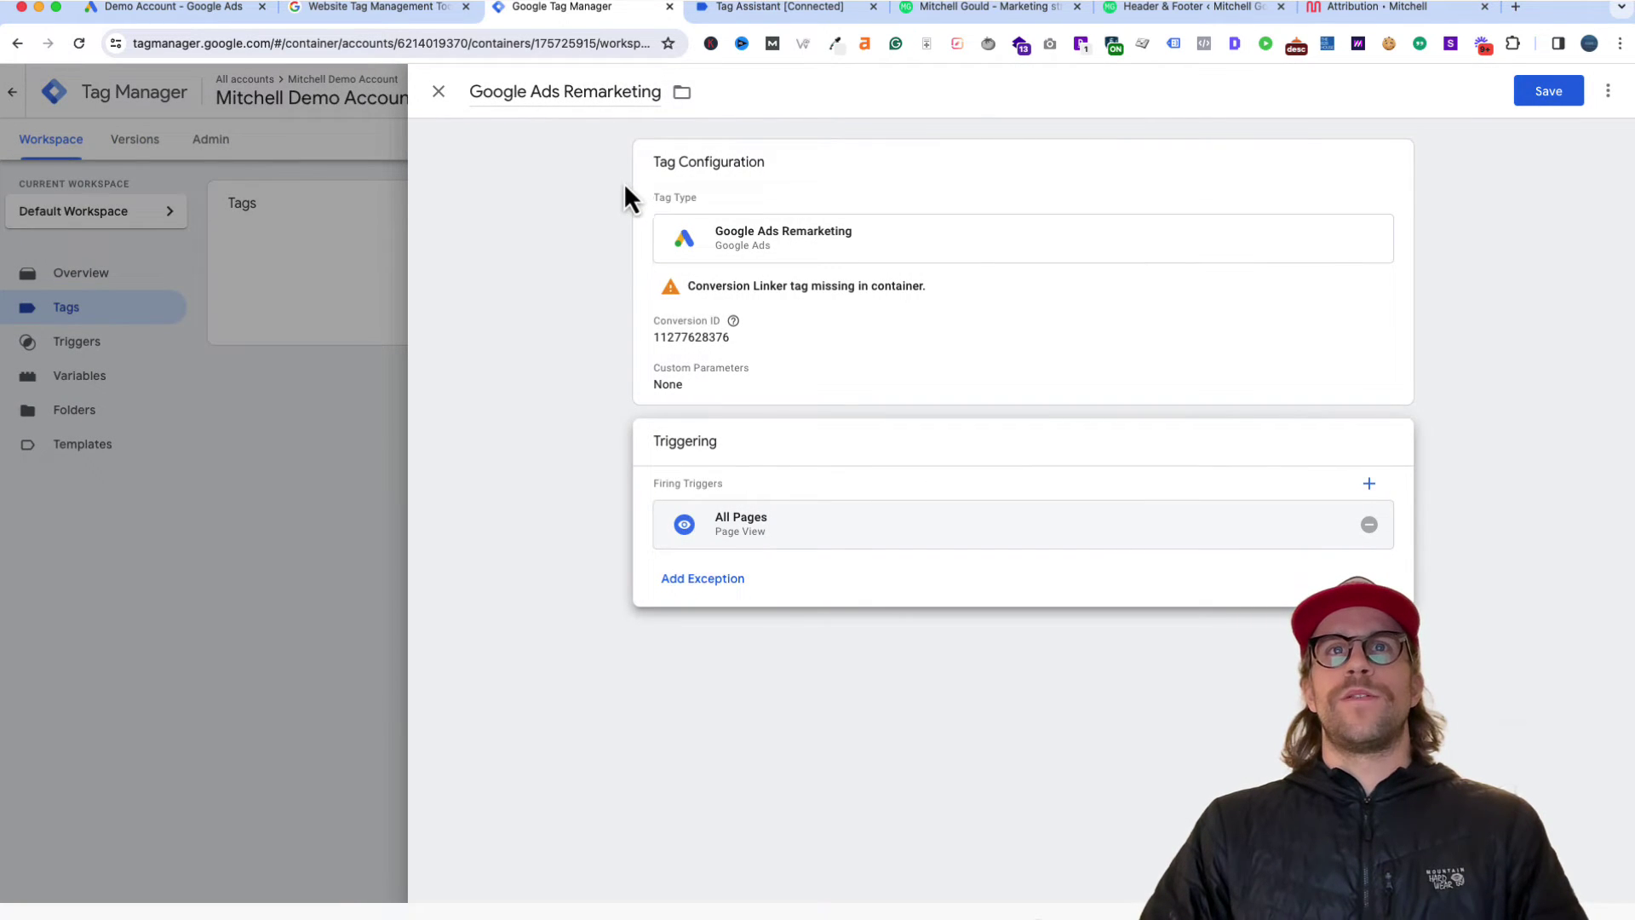
# Step: Create the missing Conversion Linker tag from the remarketing tag's configuration, name it Conversion Linker and save it
pyautogui.click(832, 300)
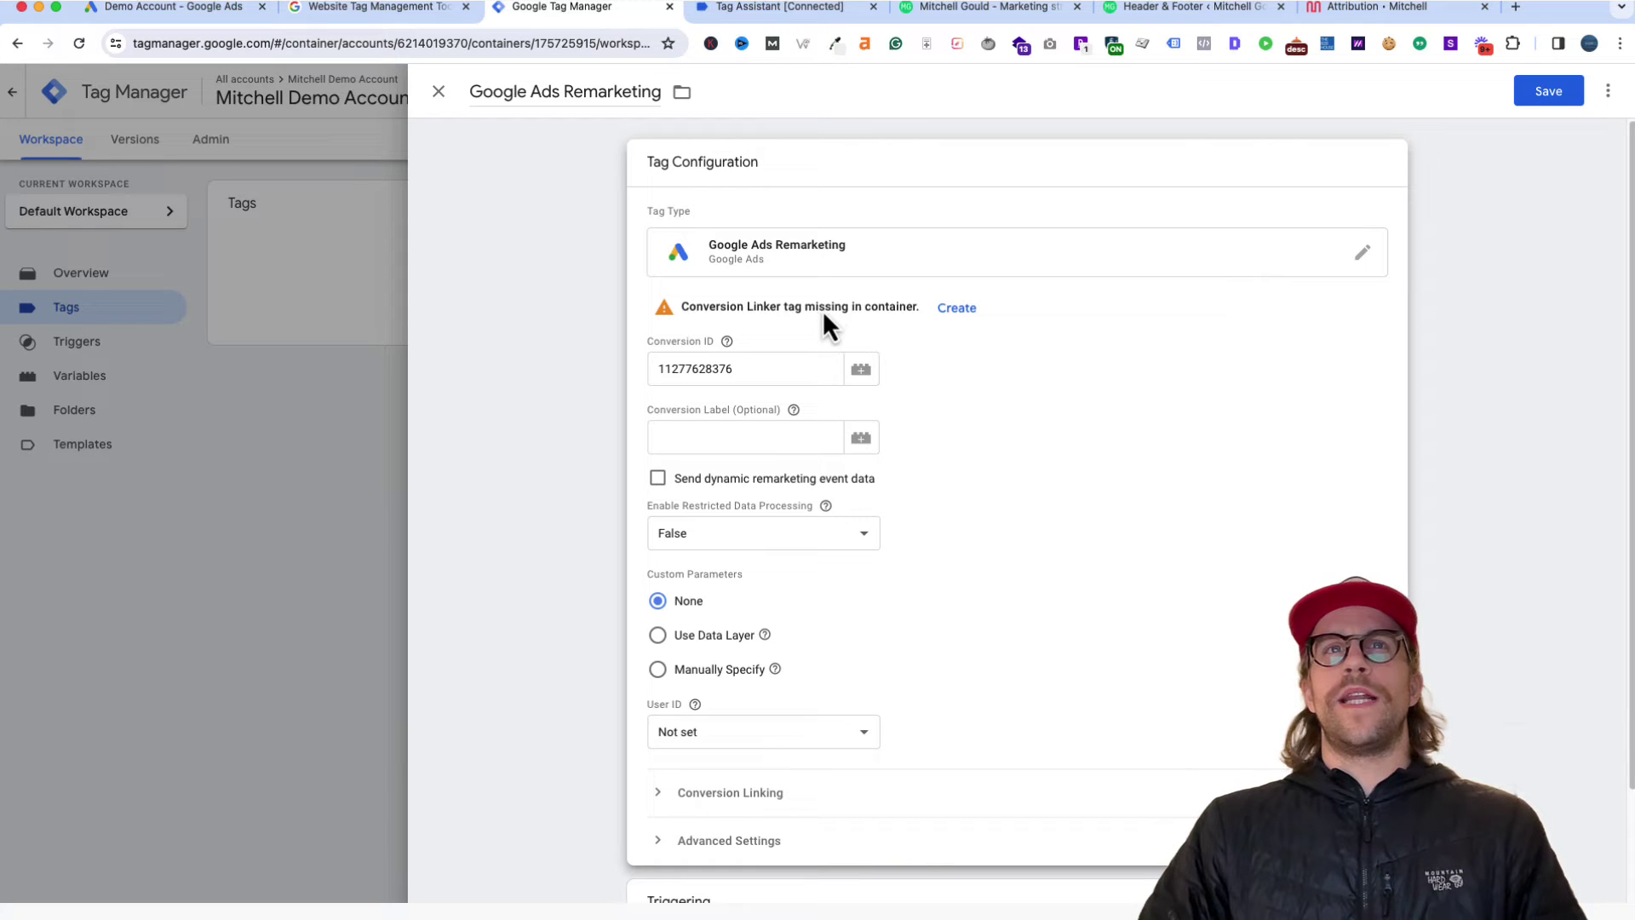
pyautogui.click(962, 314)
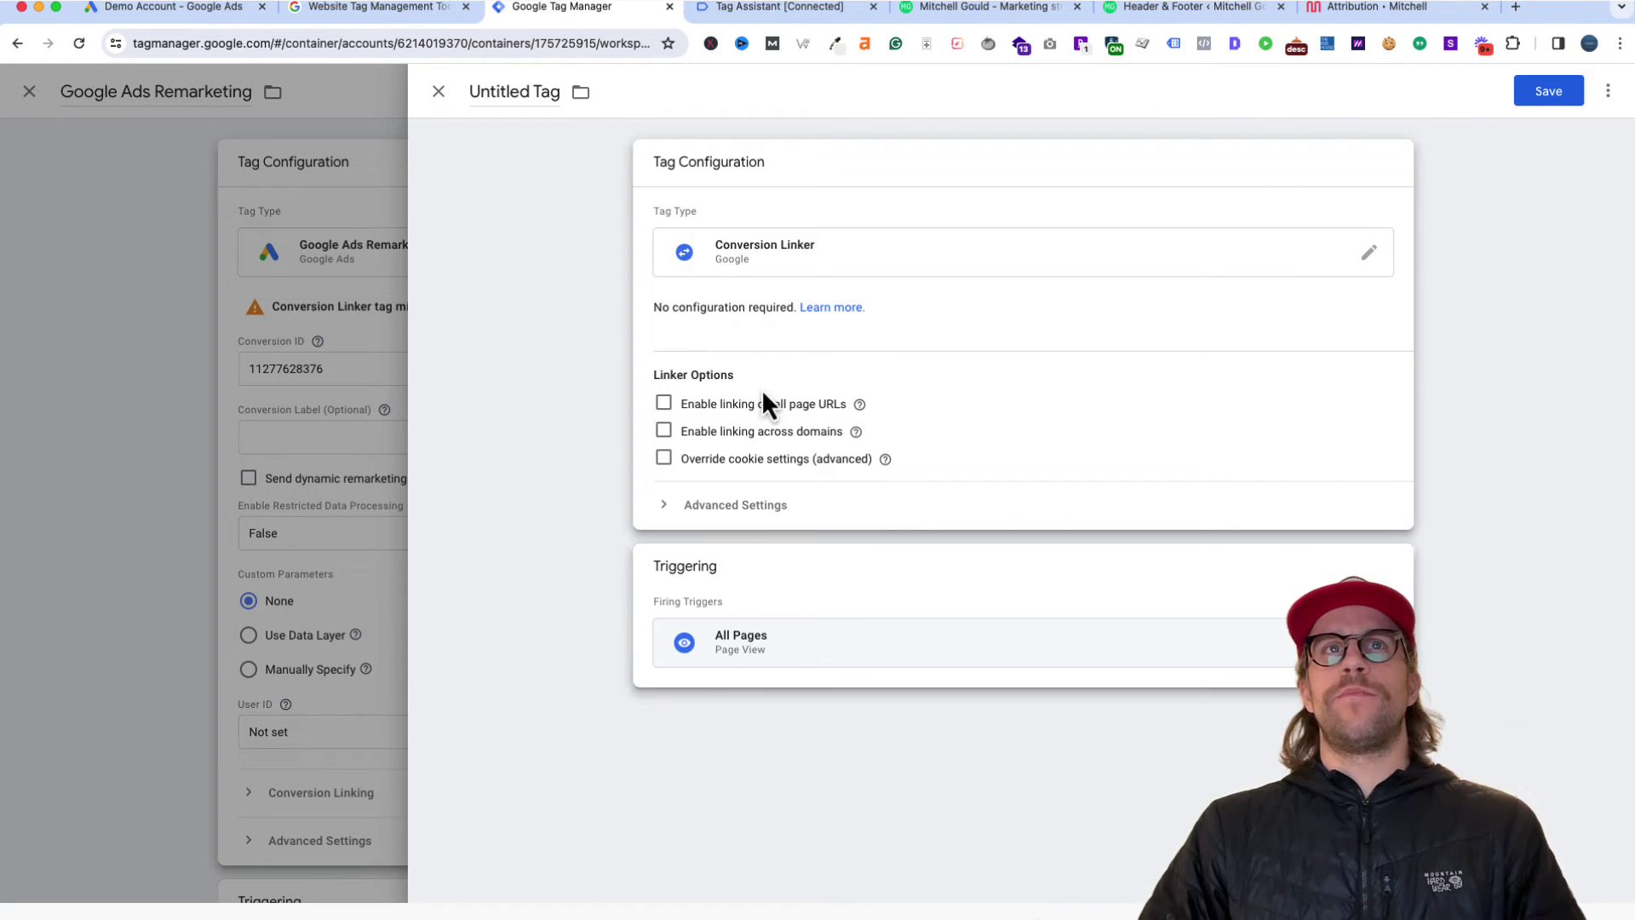
pyautogui.click(522, 100)
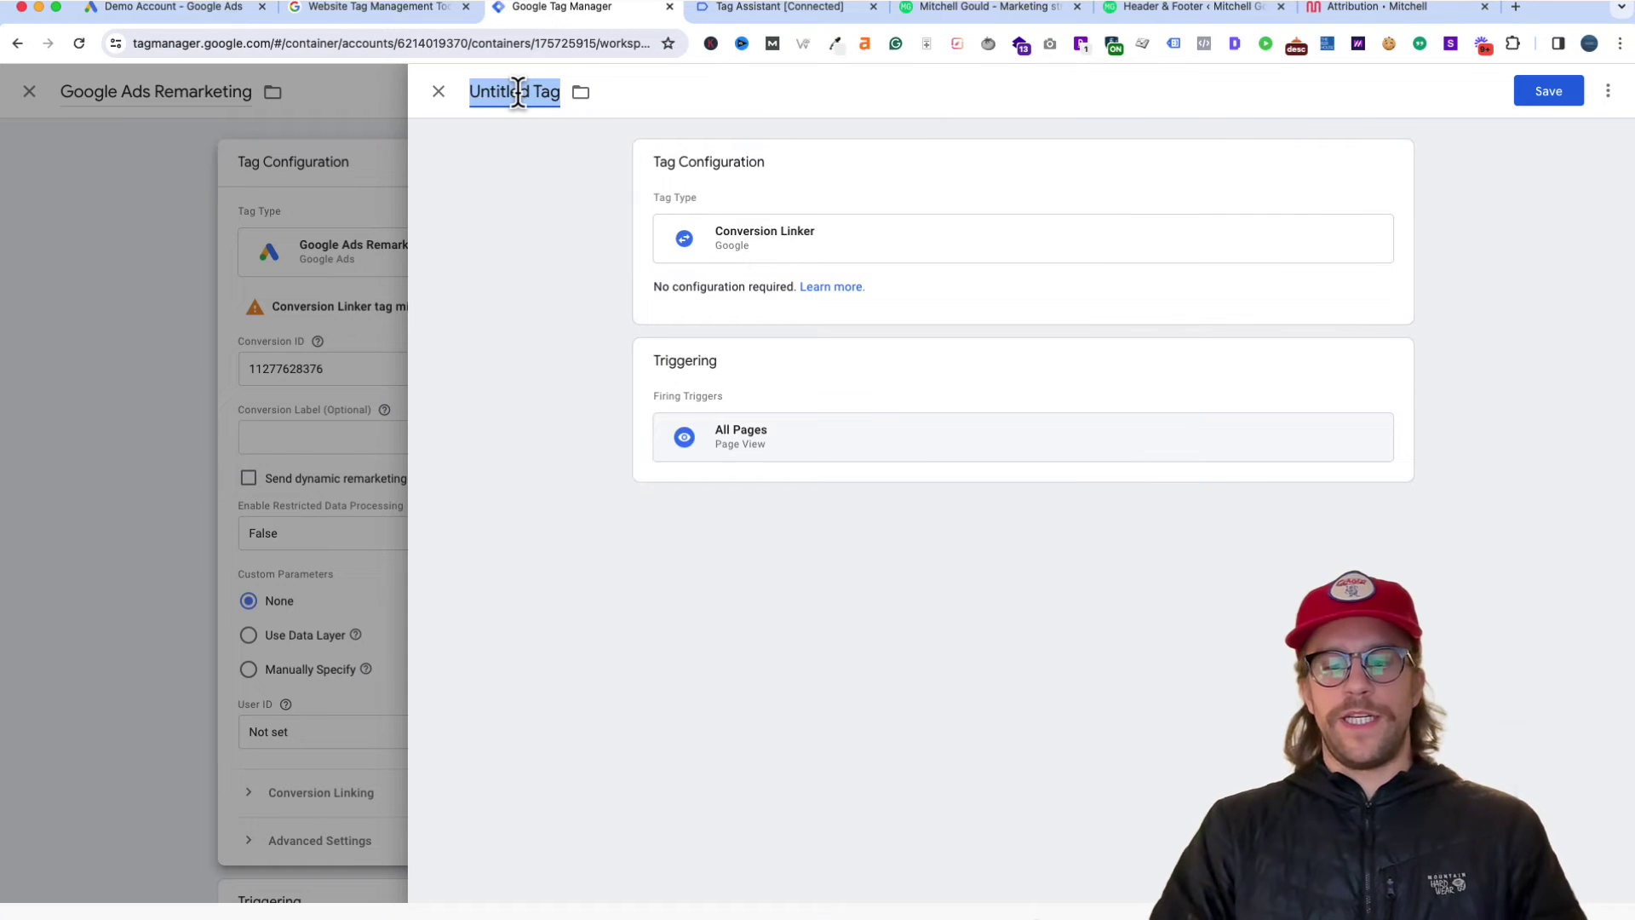
pyautogui.write('Conversion')
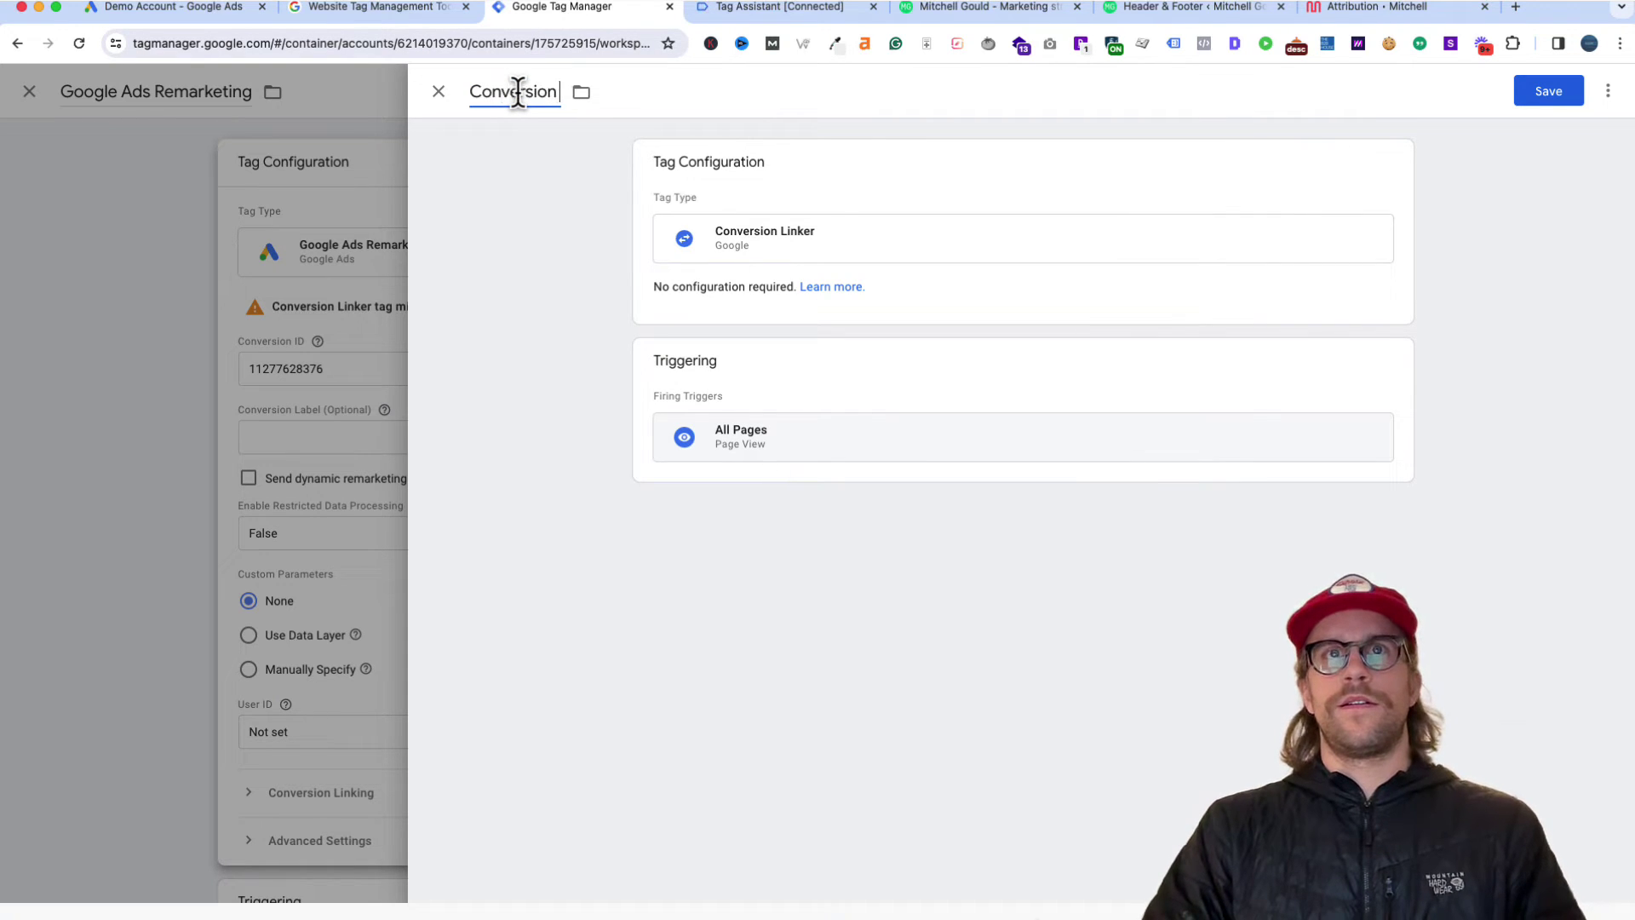
pyautogui.write(' Linker')
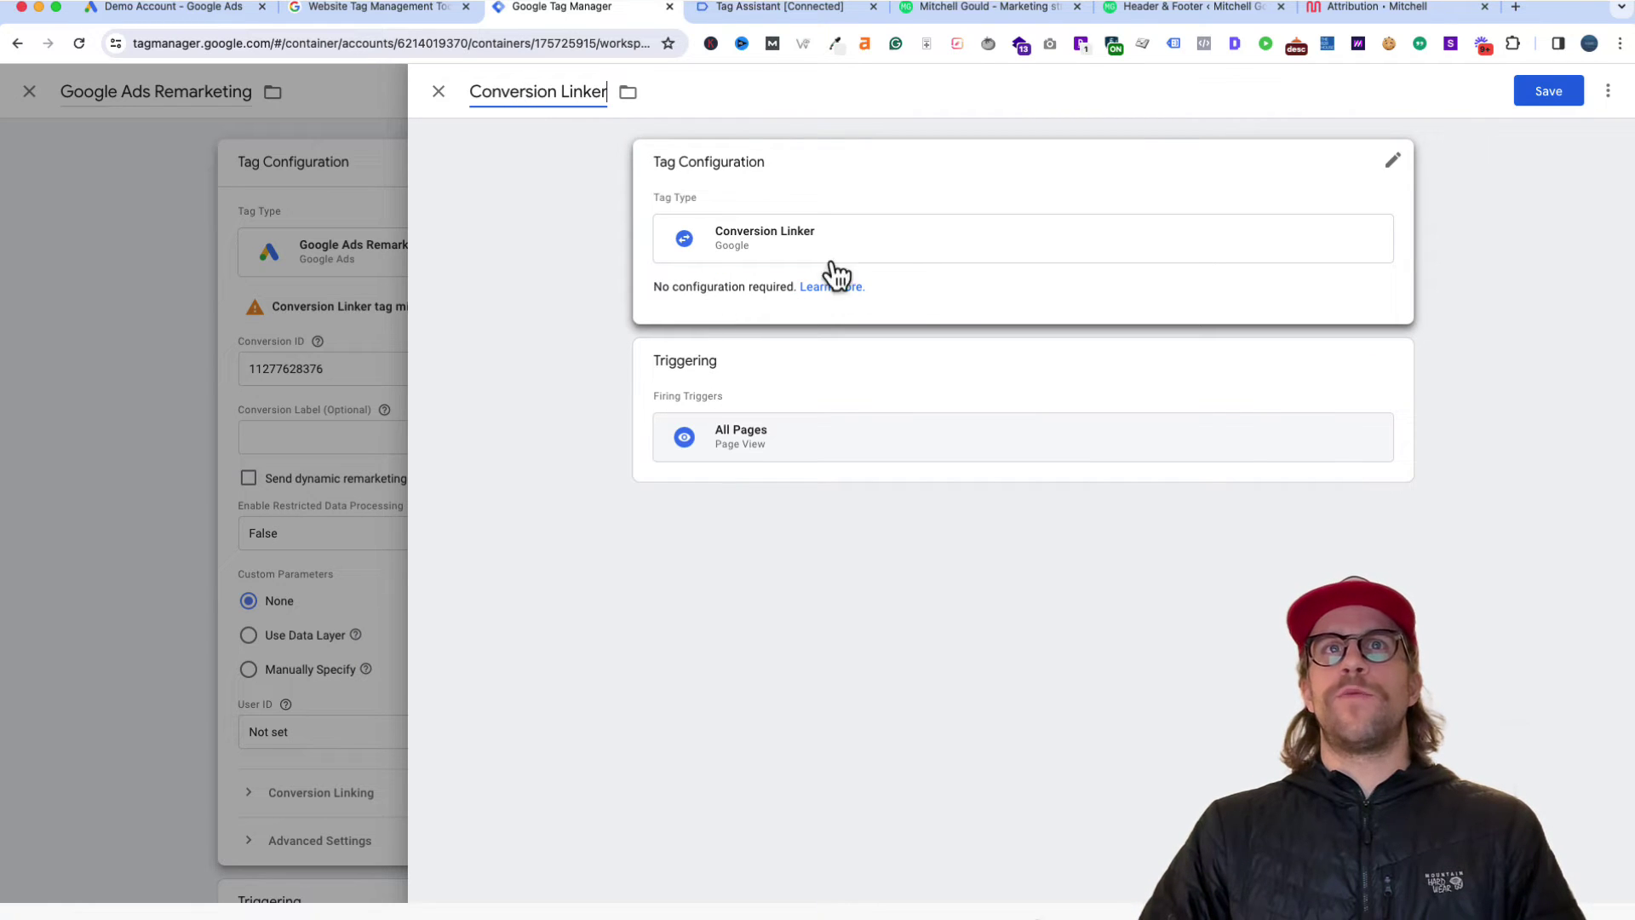
pyautogui.click(1546, 93)
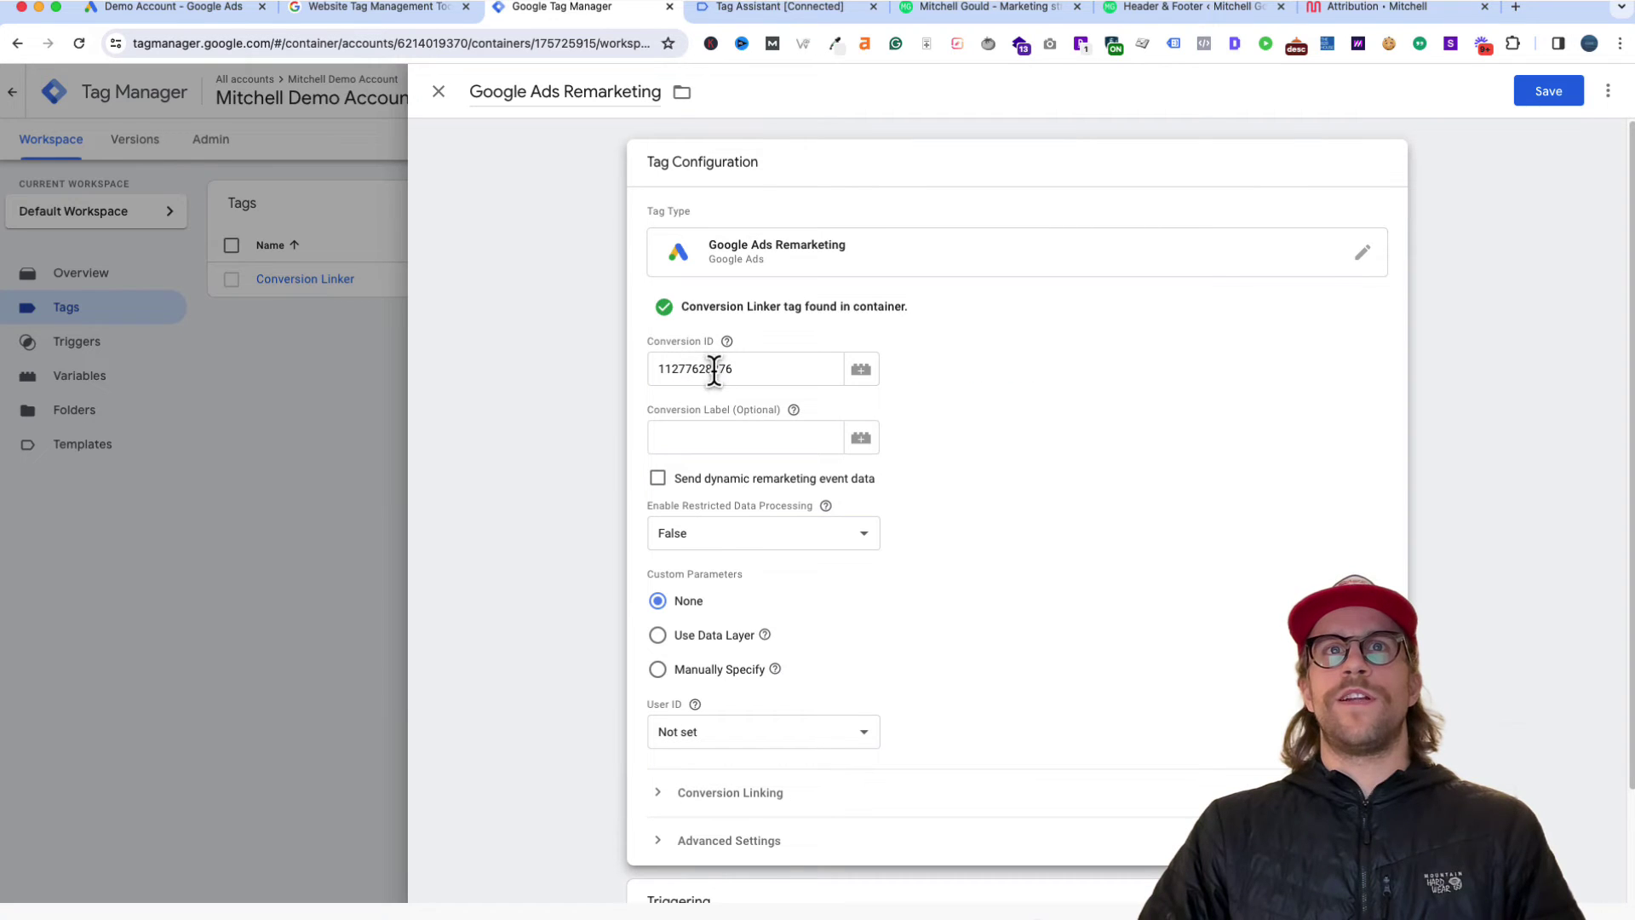
# Step: Review the Google Ads Remarketing tag's settings and trigger, and save the tag
pyautogui.scroll(-2, 1048, 504)
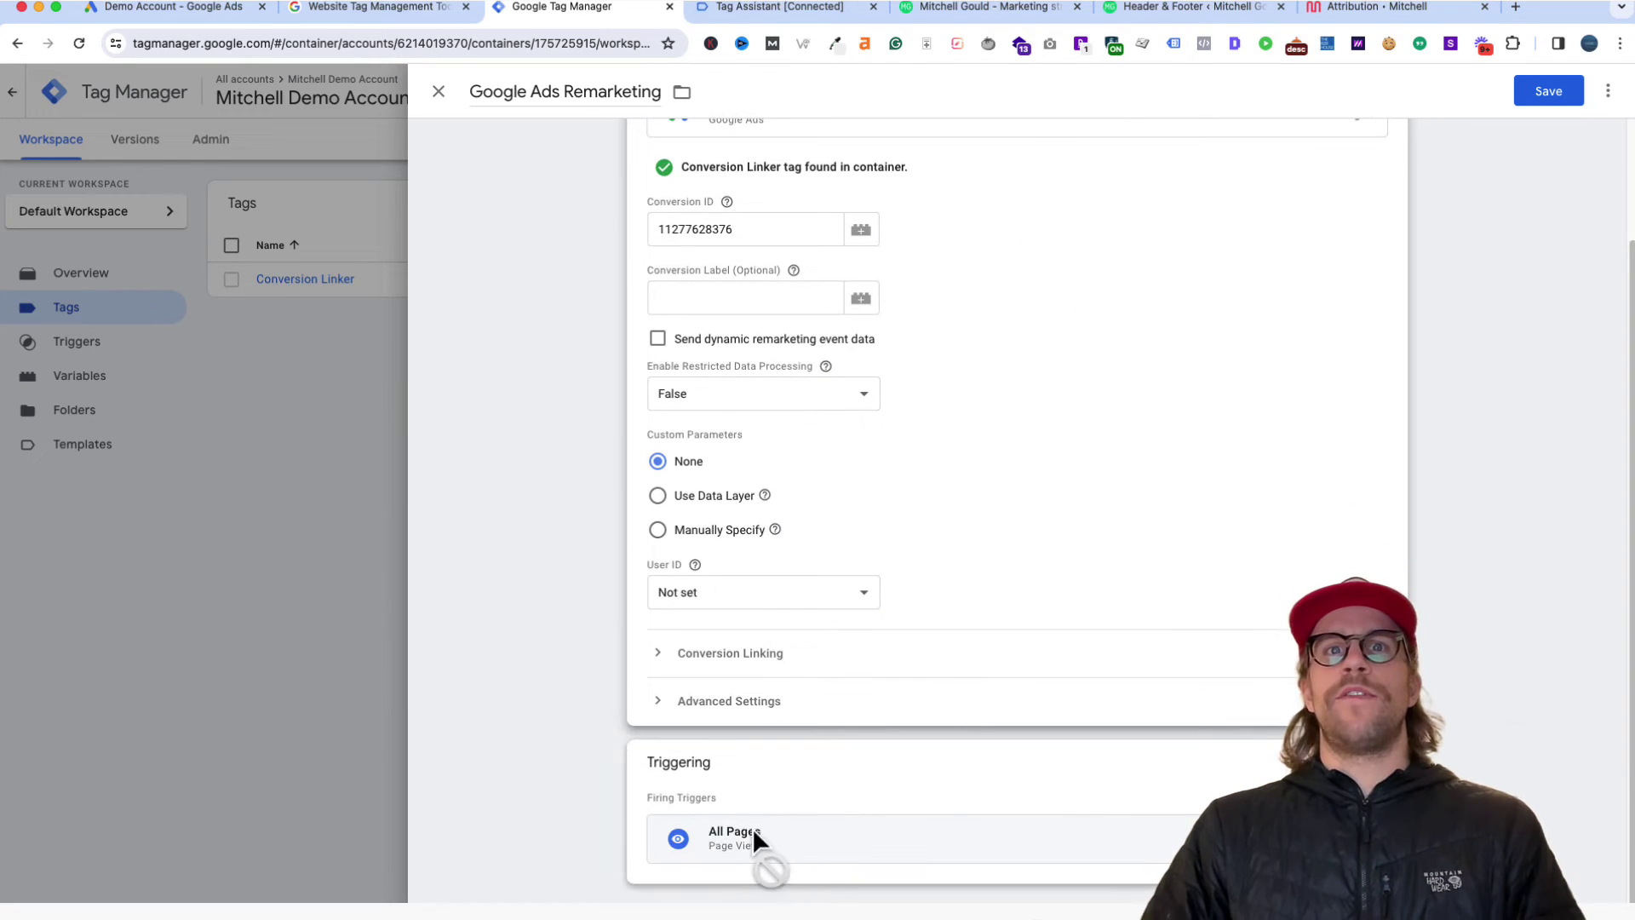
pyautogui.scroll(2, 1398, 295)
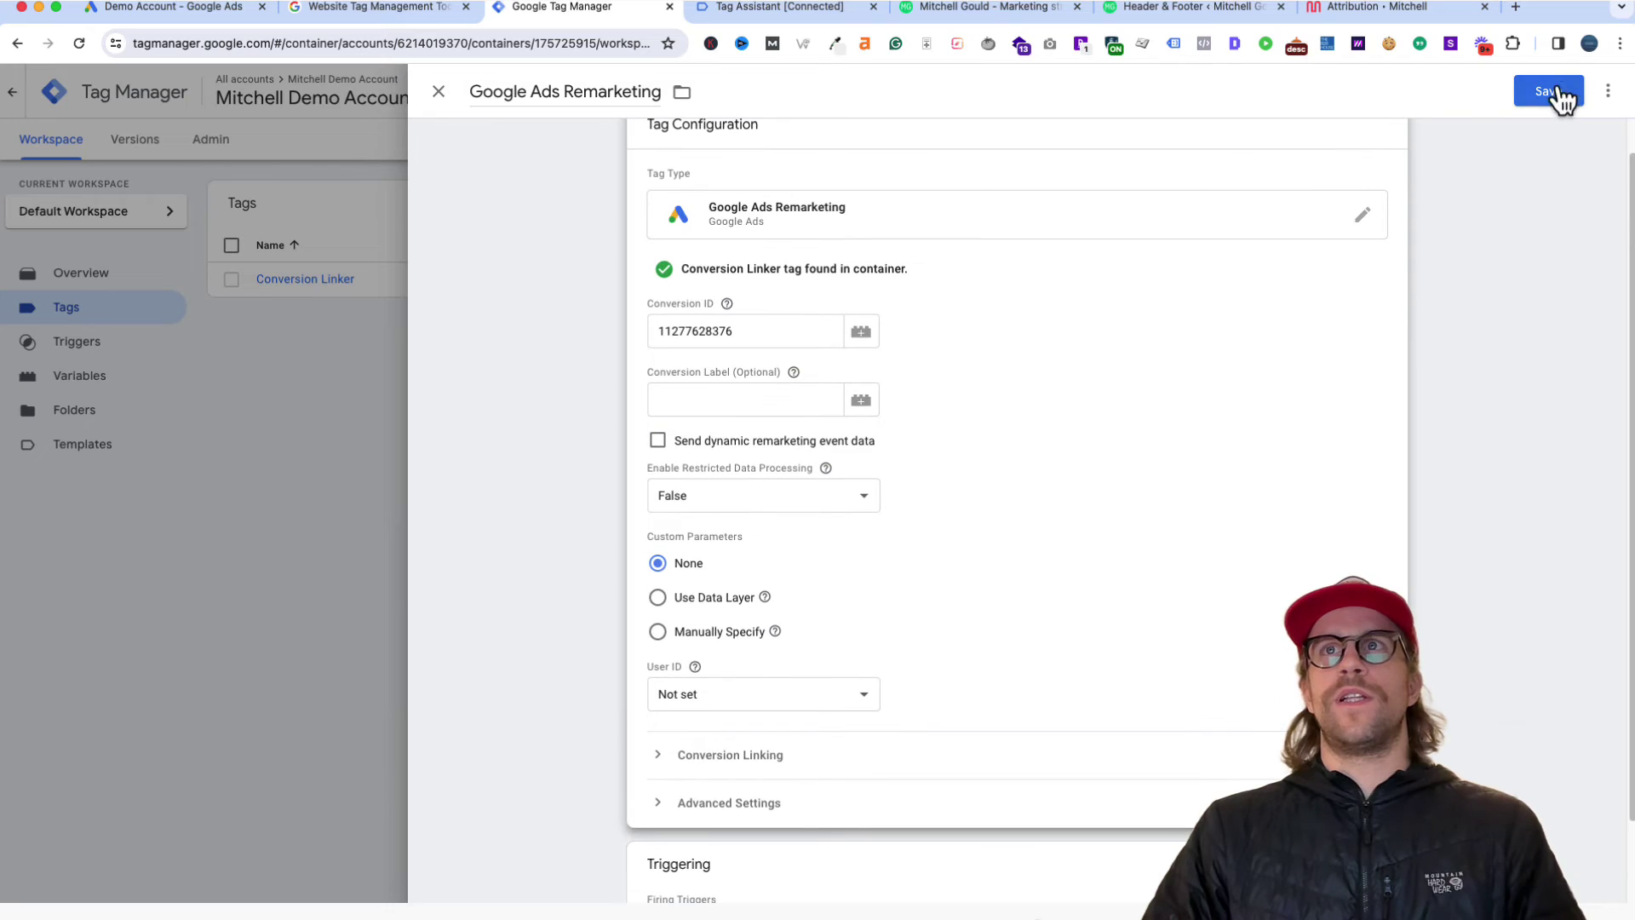
pyautogui.click(1548, 91)
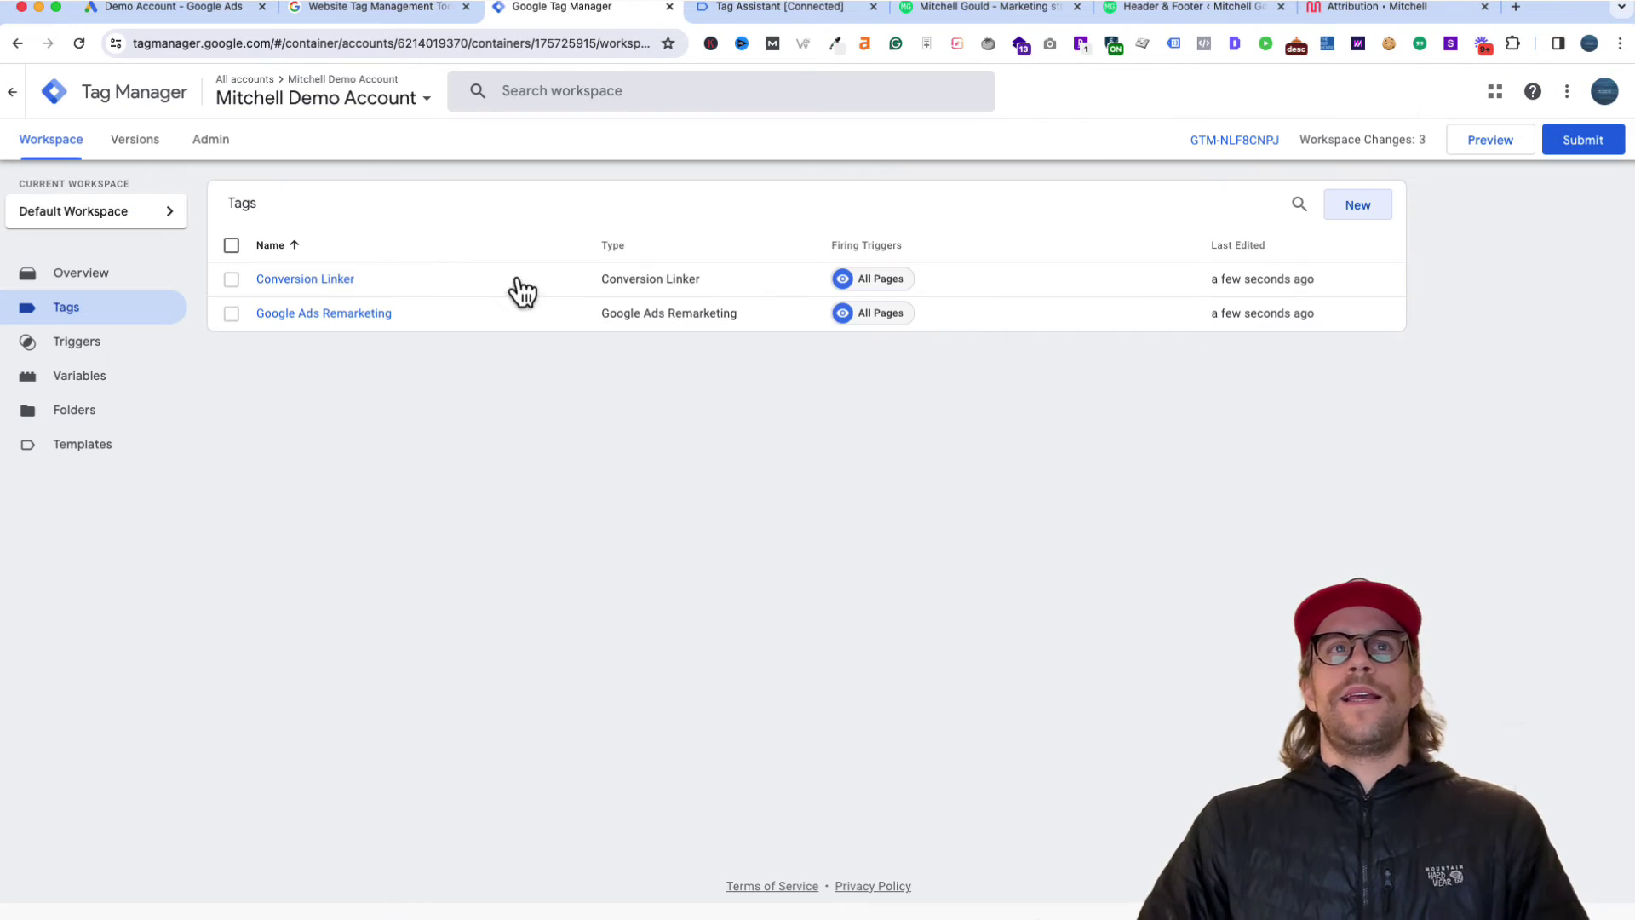
# Step: Preview the container on the website in Tag Assistant to check which tags fire
pyautogui.click(1491, 143)
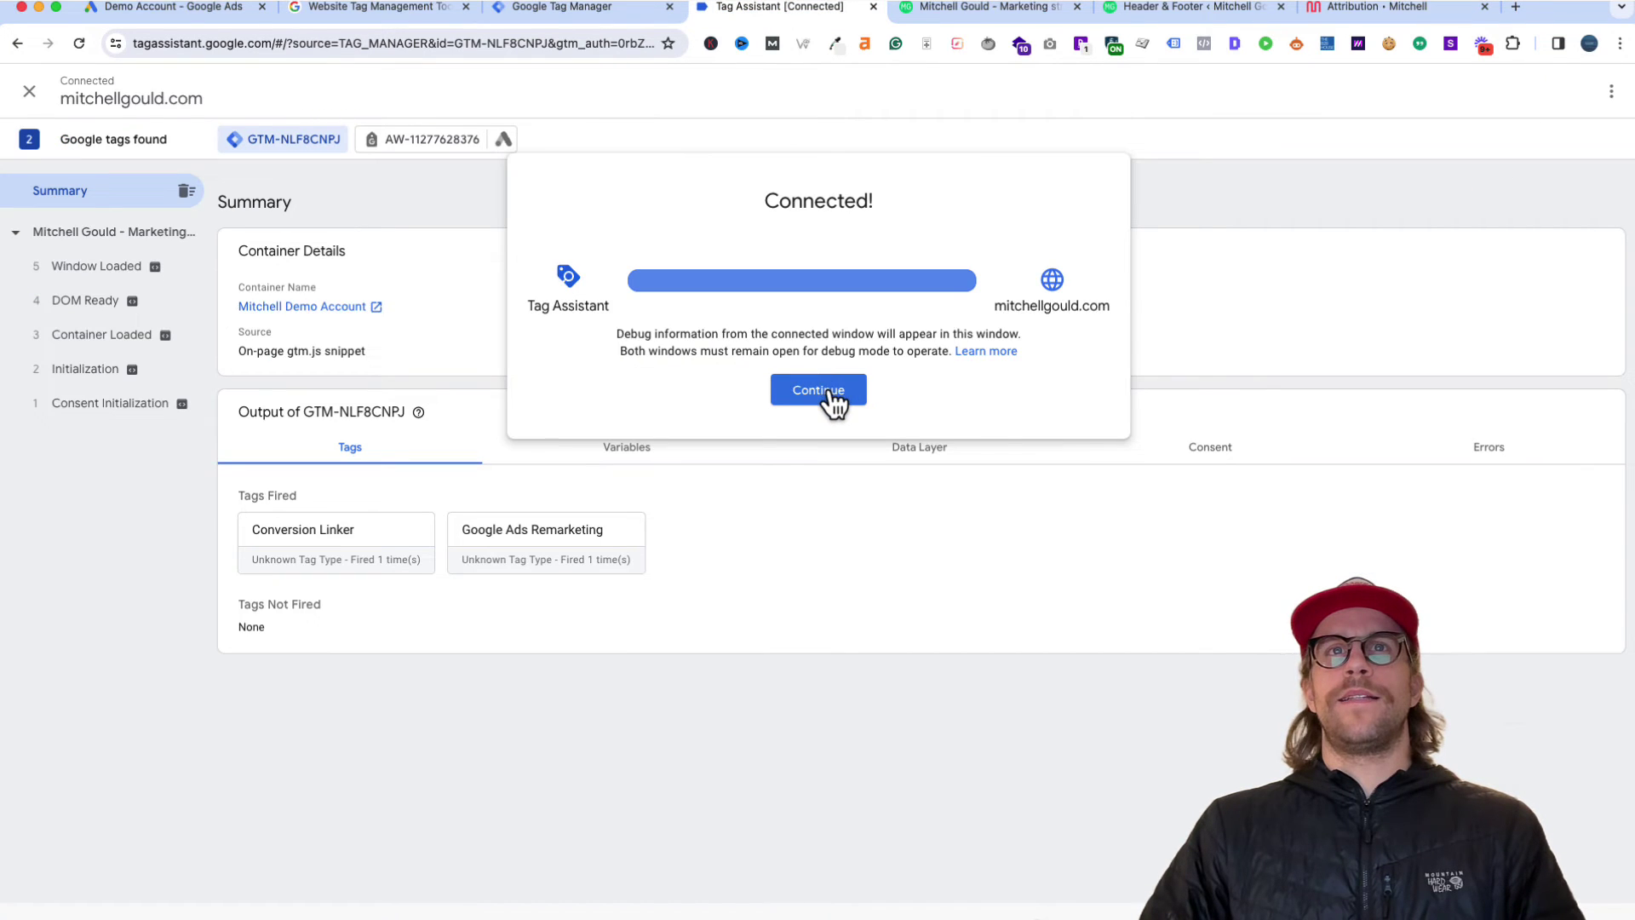
pyautogui.click(828, 390)
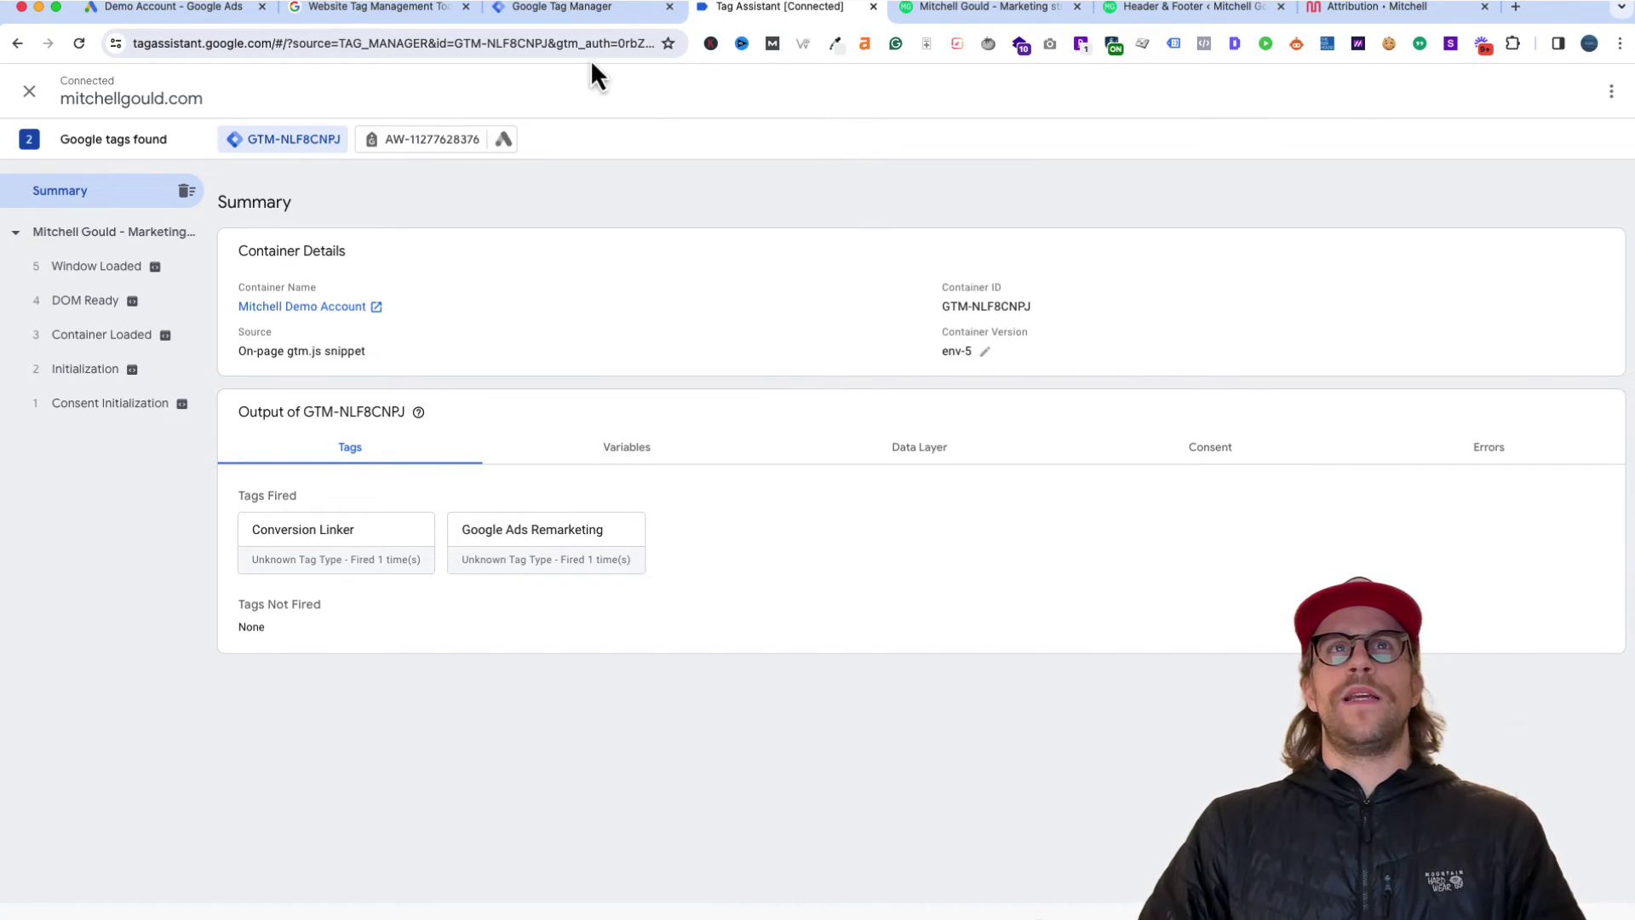
# Step: In Google Tag Manager, submit the workspace changes and publish them as a version named "added google ads remarketing tag"
pyautogui.click(575, 8)
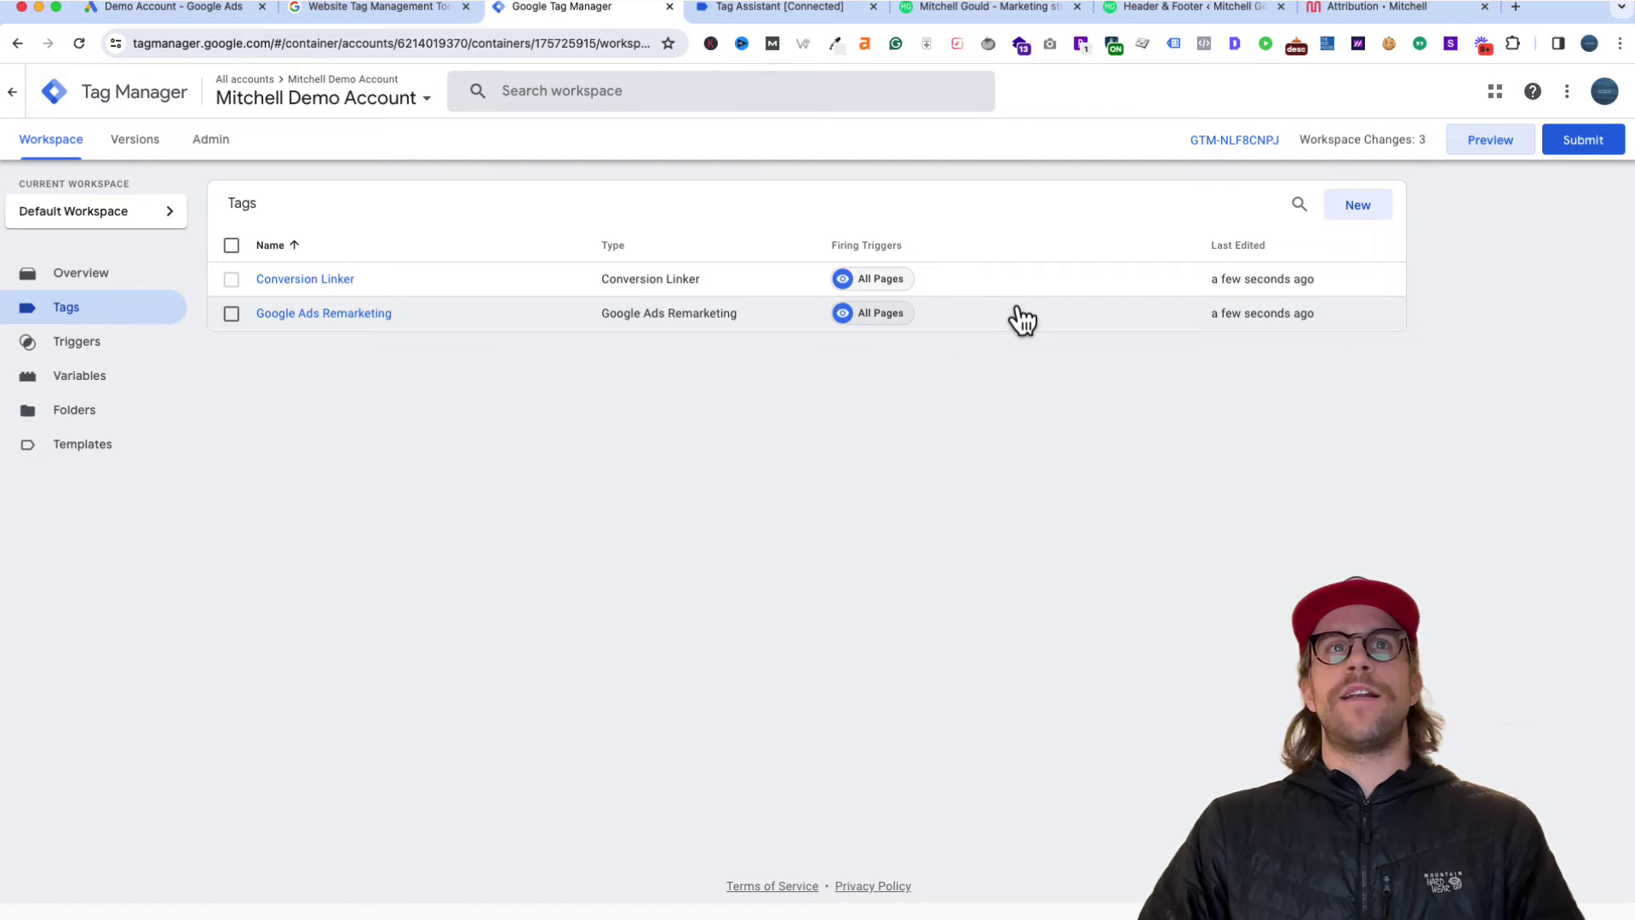
pyautogui.click(1584, 143)
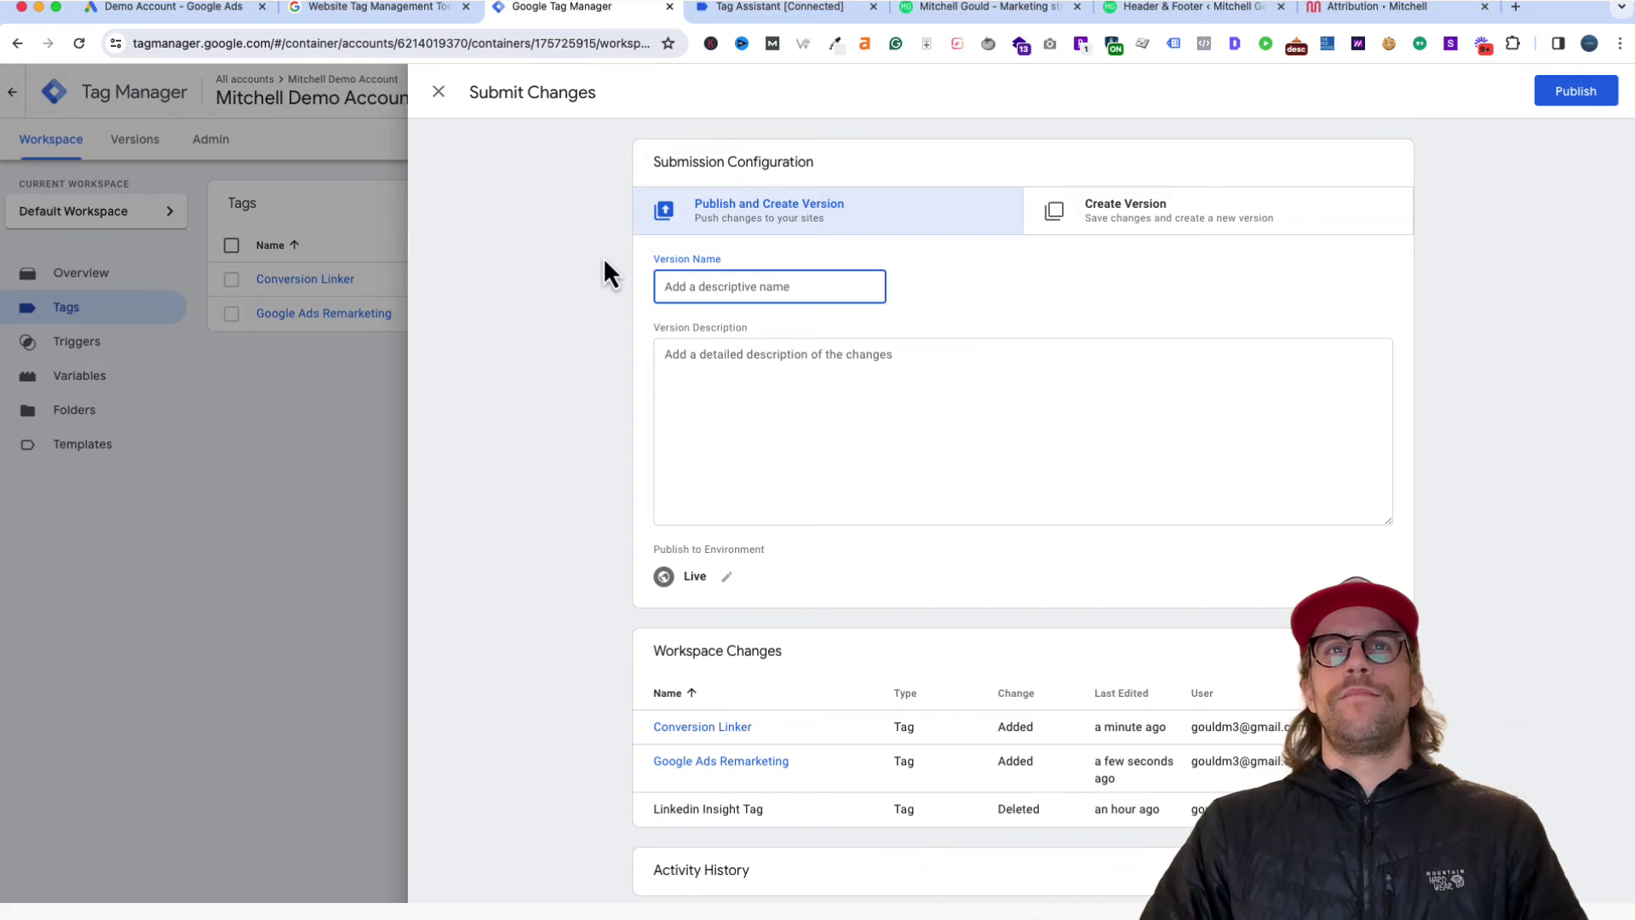
pyautogui.click(686, 289)
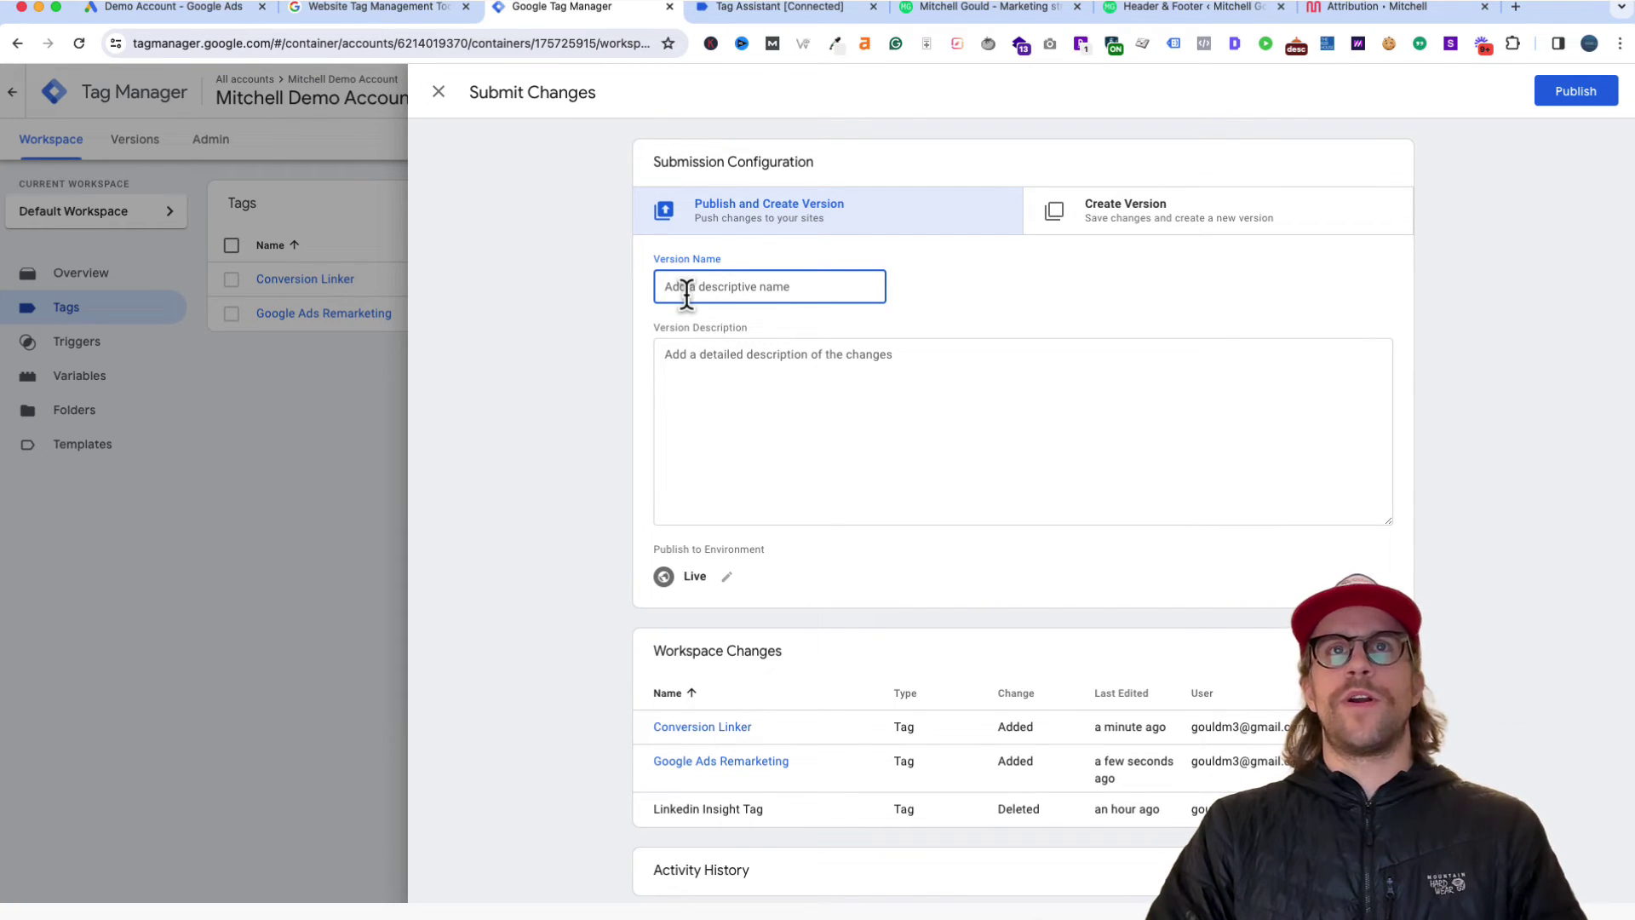
pyautogui.write('add')
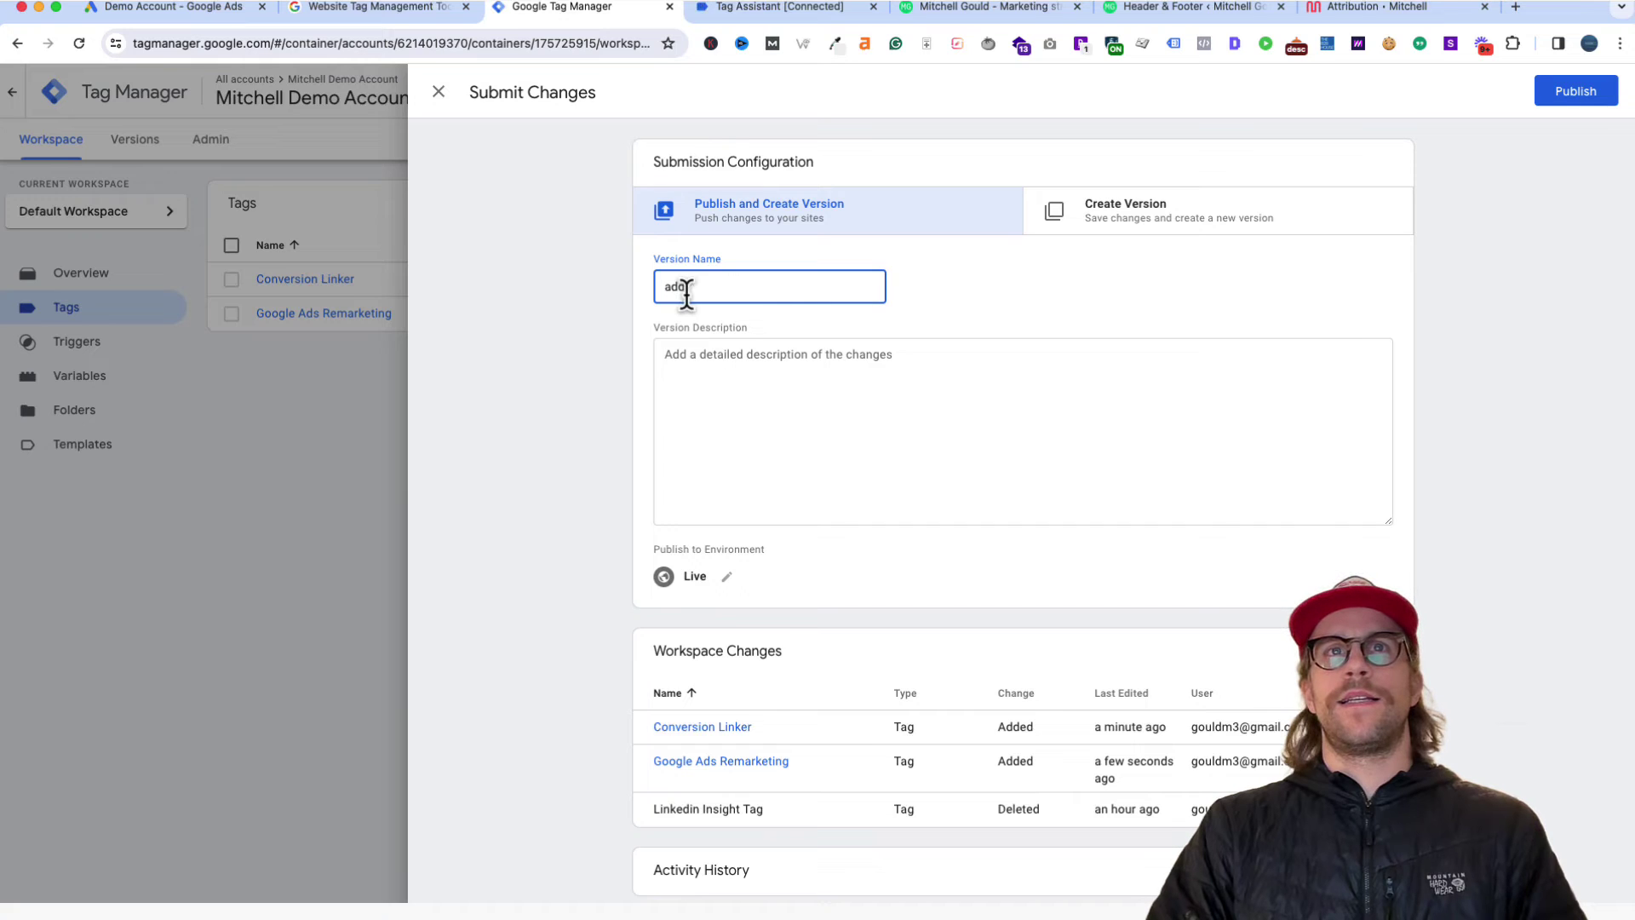
pyautogui.write('ed google ad')
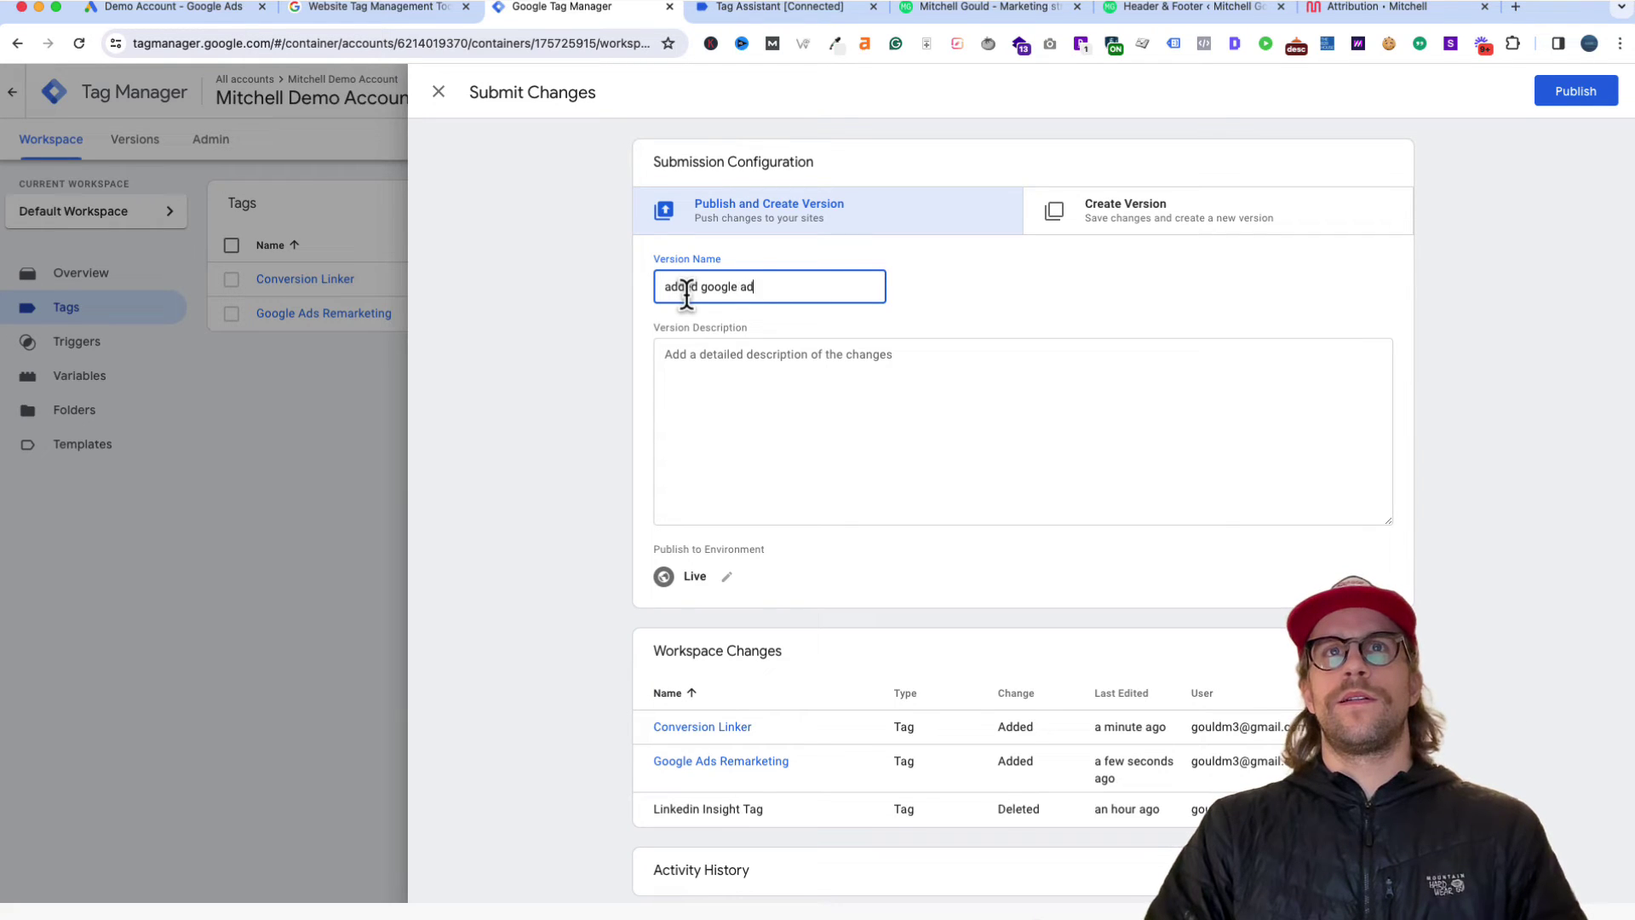
pyautogui.write('s remarketing tag')
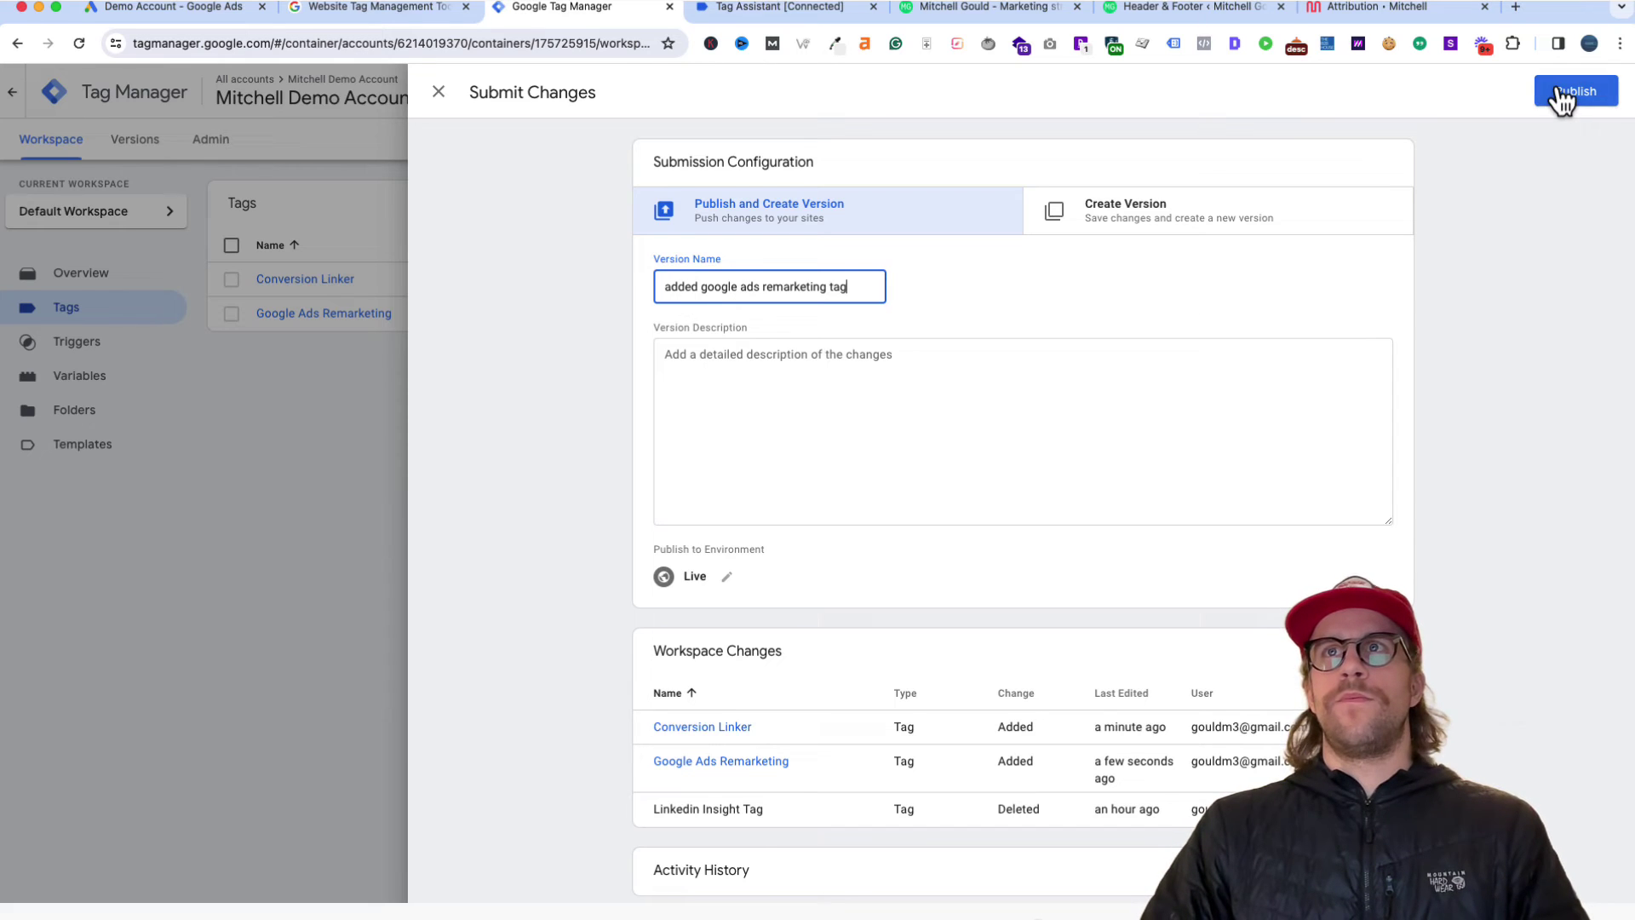
pyautogui.click(1558, 94)
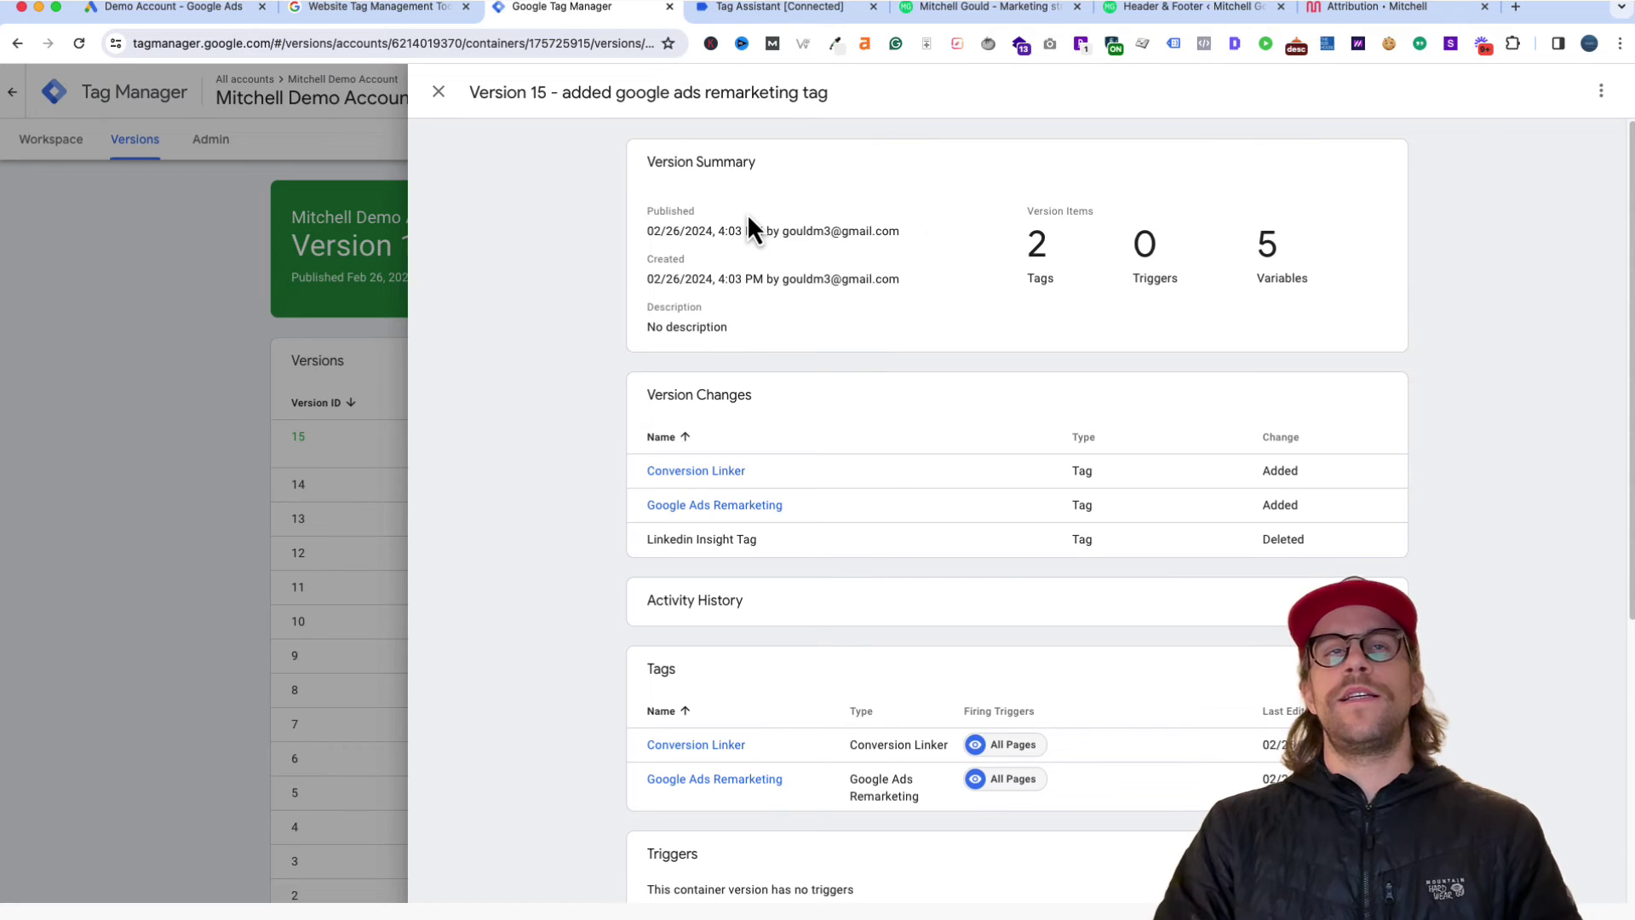
pyautogui.click(439, 92)
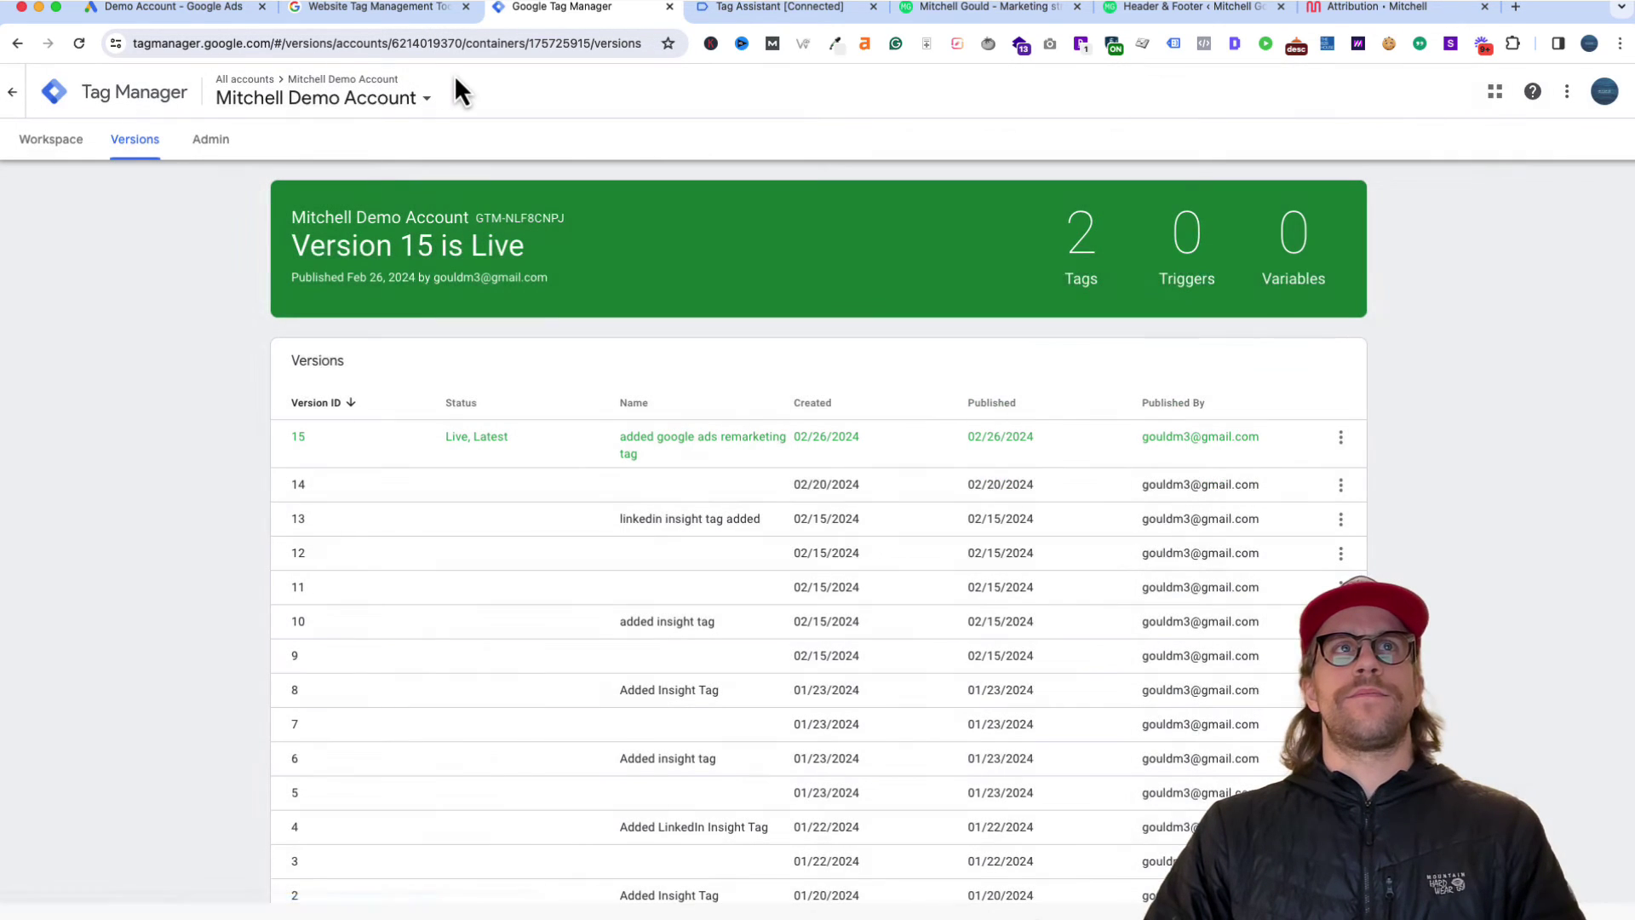
# Step: In Google Ads Audience manager, start a new website visitors segment named "All Visitors - 30 days"
pyautogui.click(155, 5)
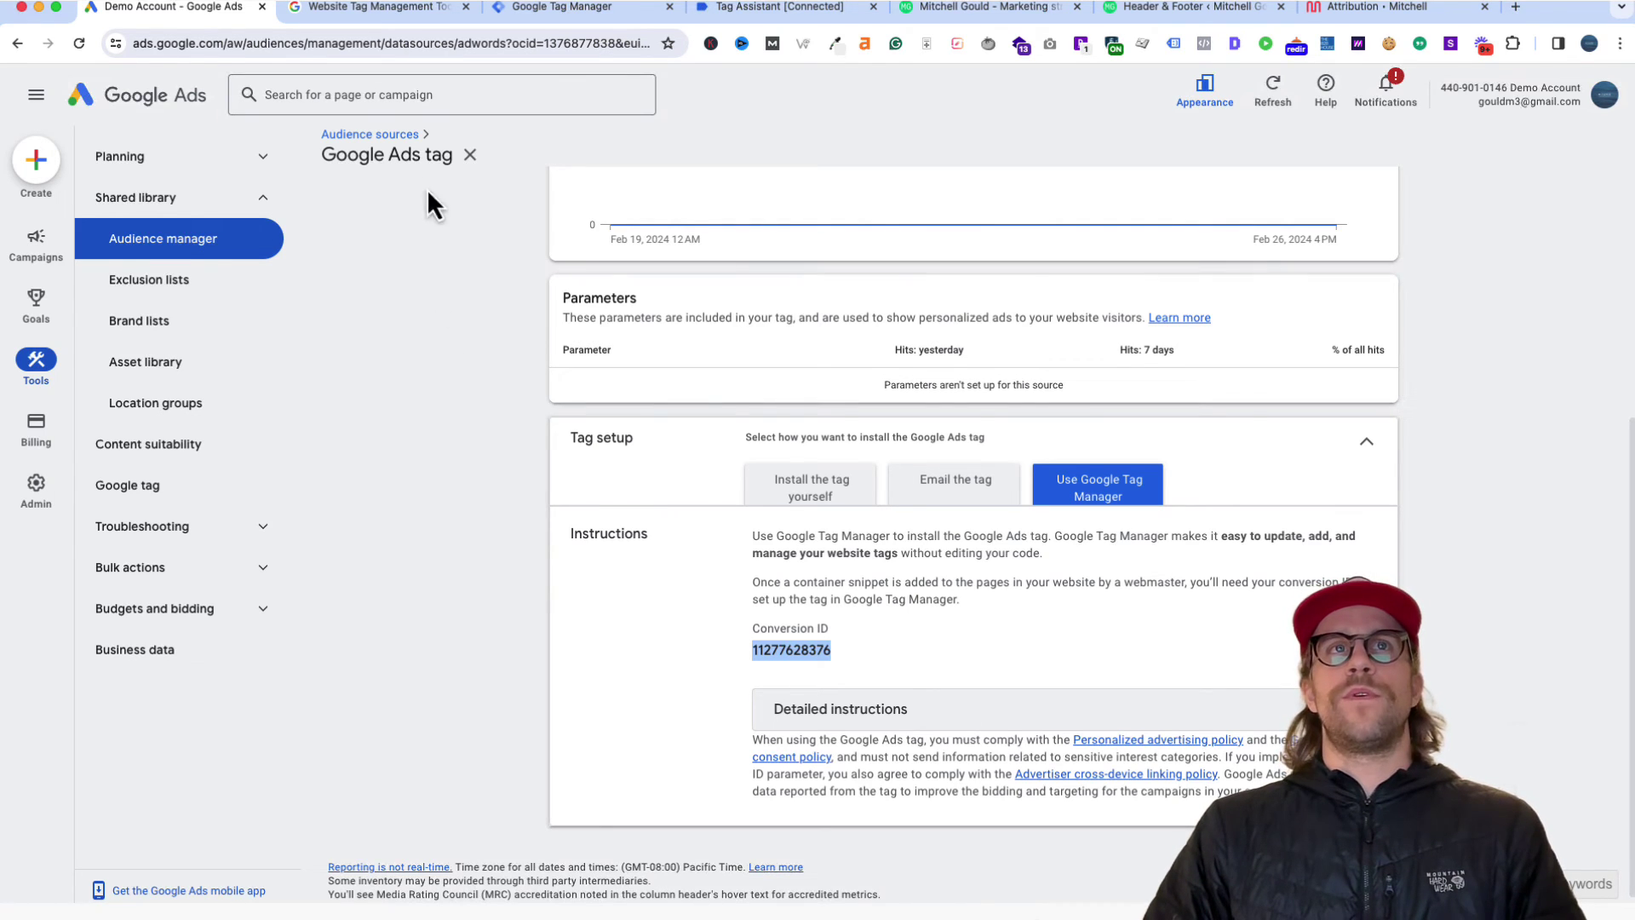
pyautogui.click(195, 244)
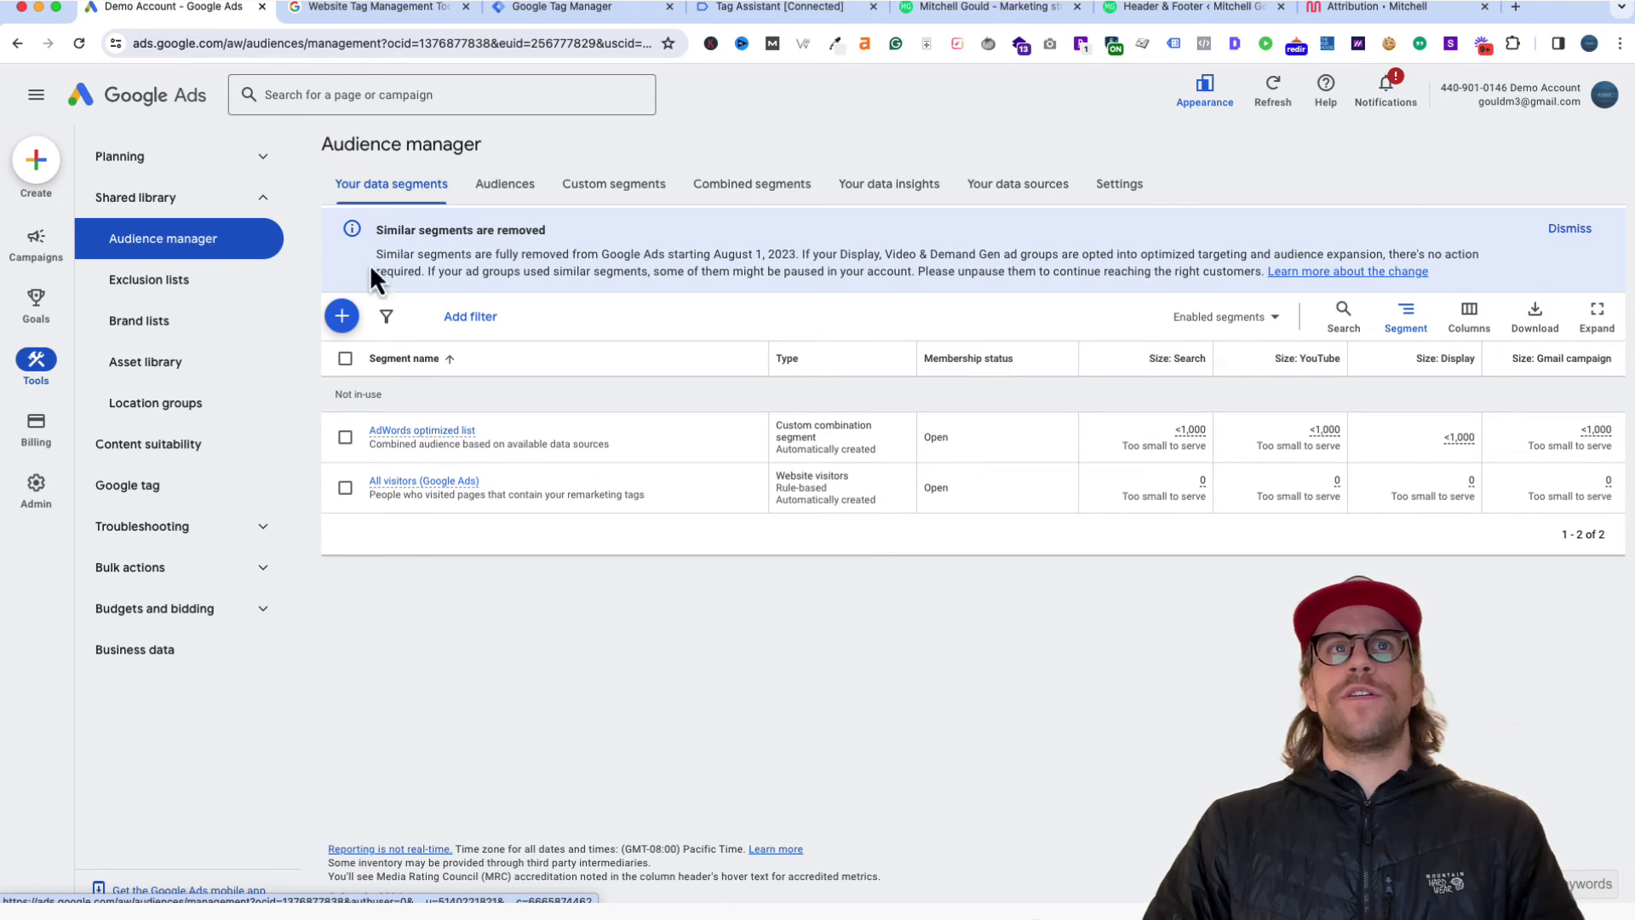
pyautogui.click(343, 317)
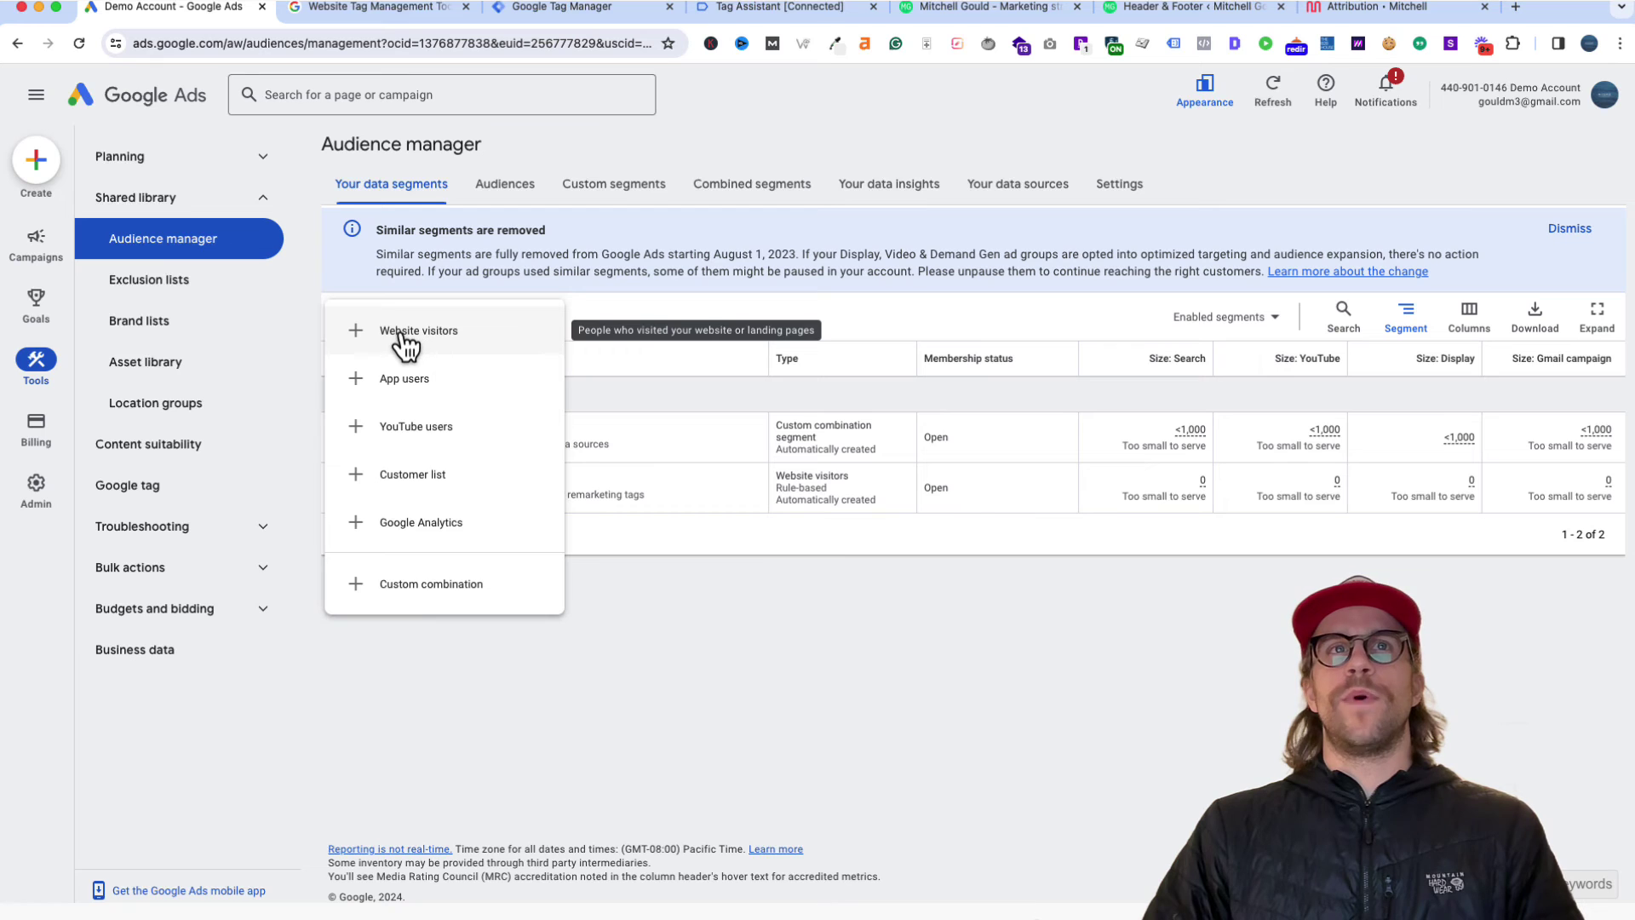
pyautogui.click(400, 335)
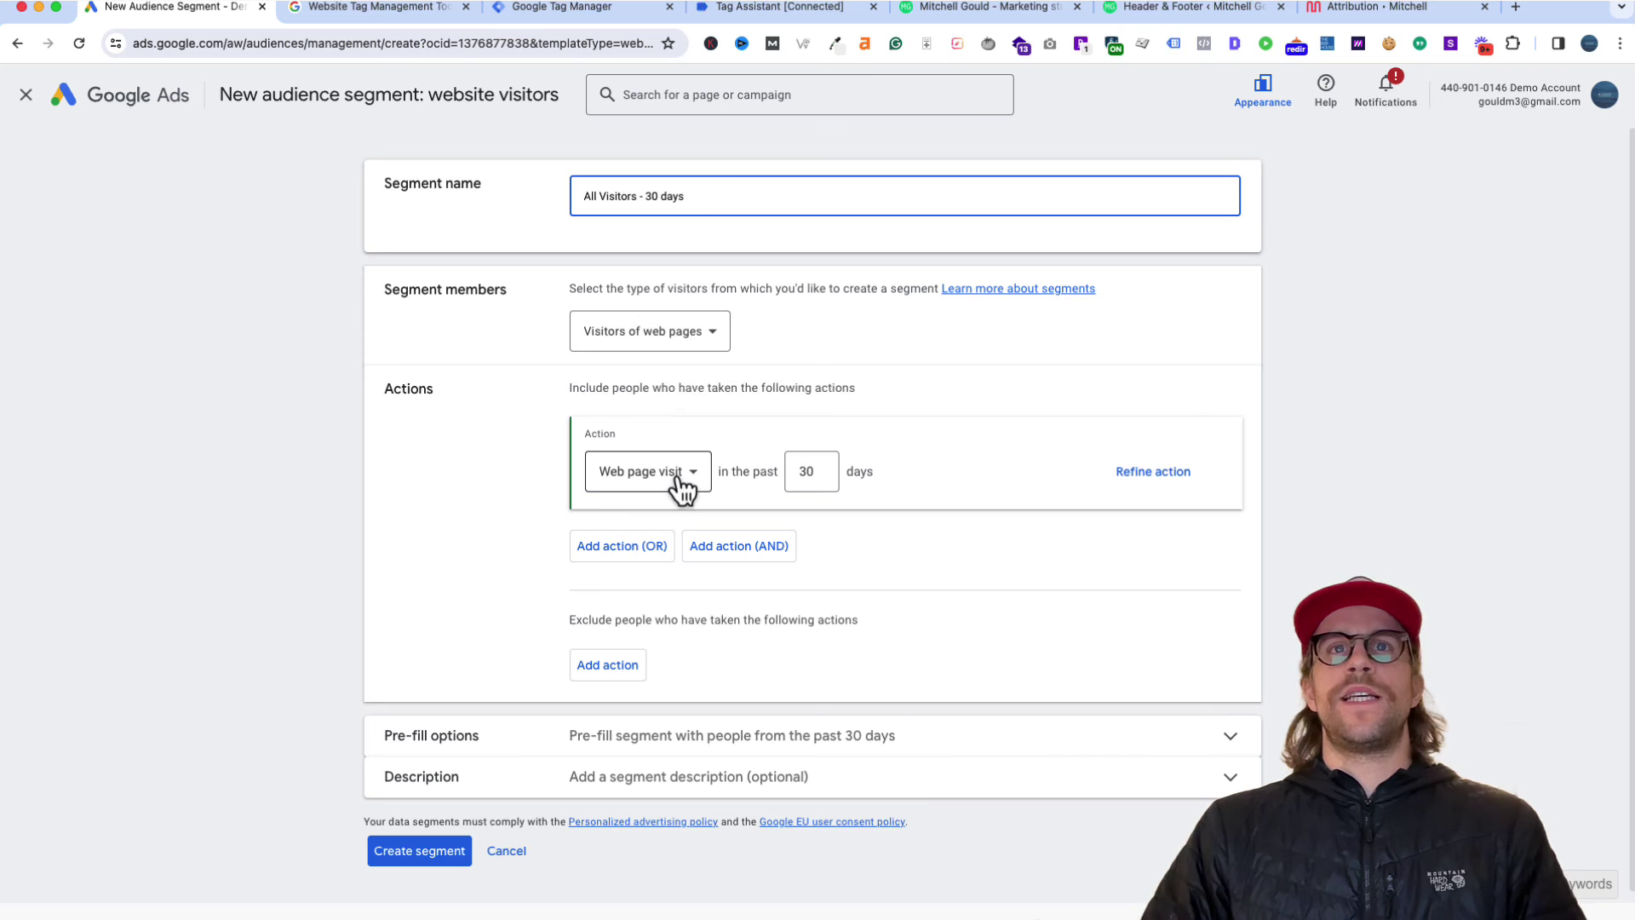
# Step: Refine the web page visit action so that the Page URL contains the website's domain
pyautogui.click(1152, 475)
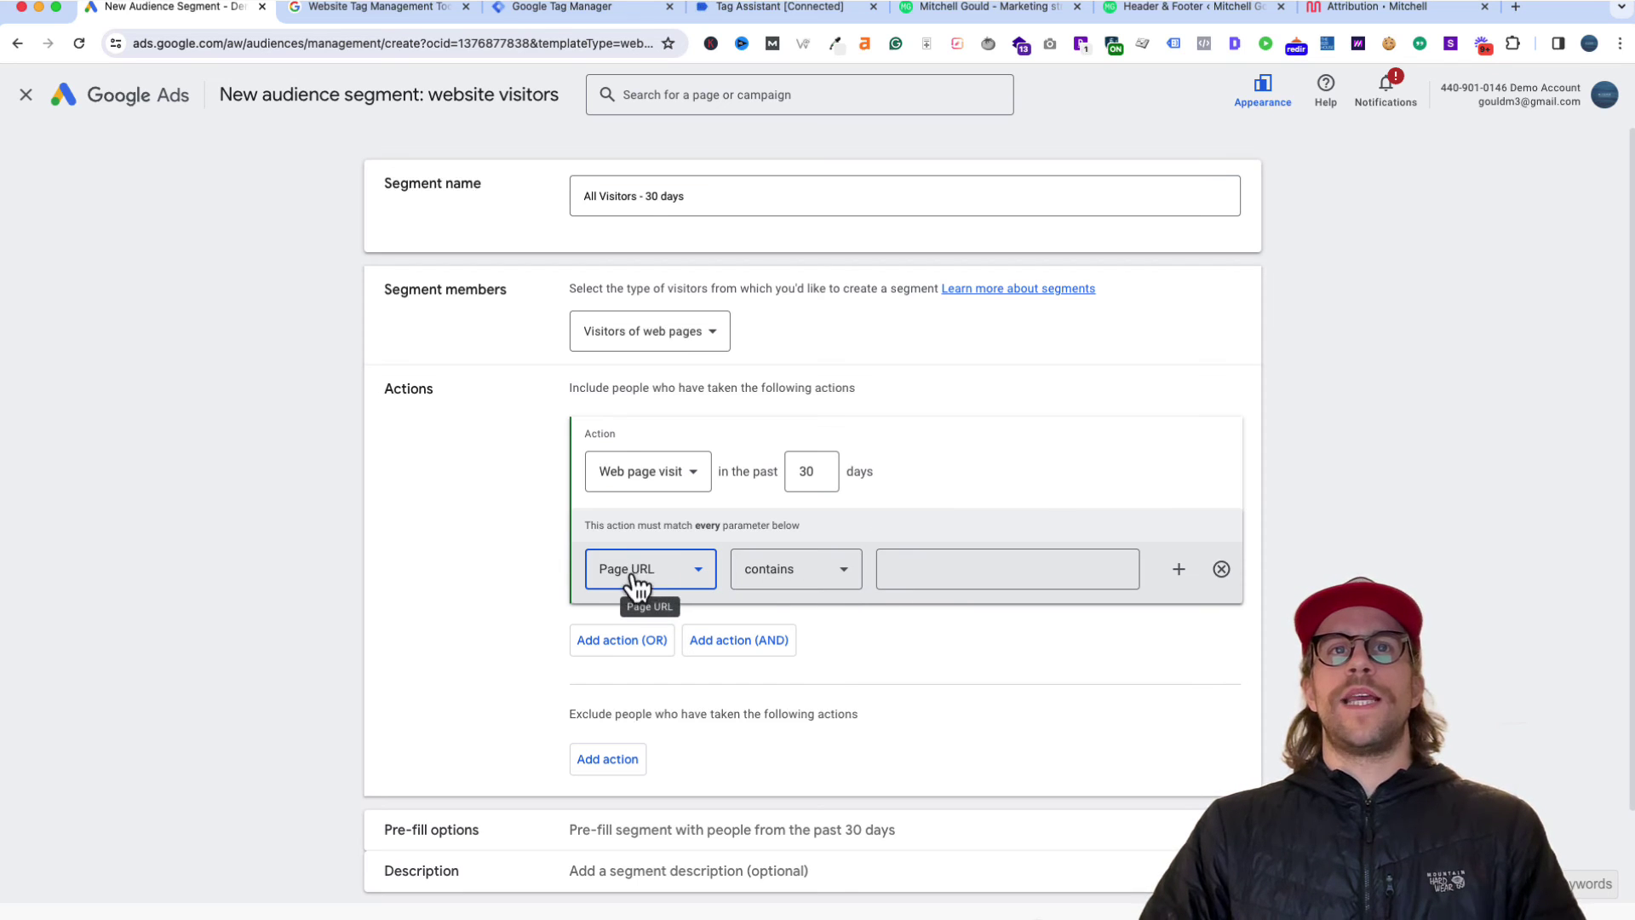
pyautogui.click(968, 569)
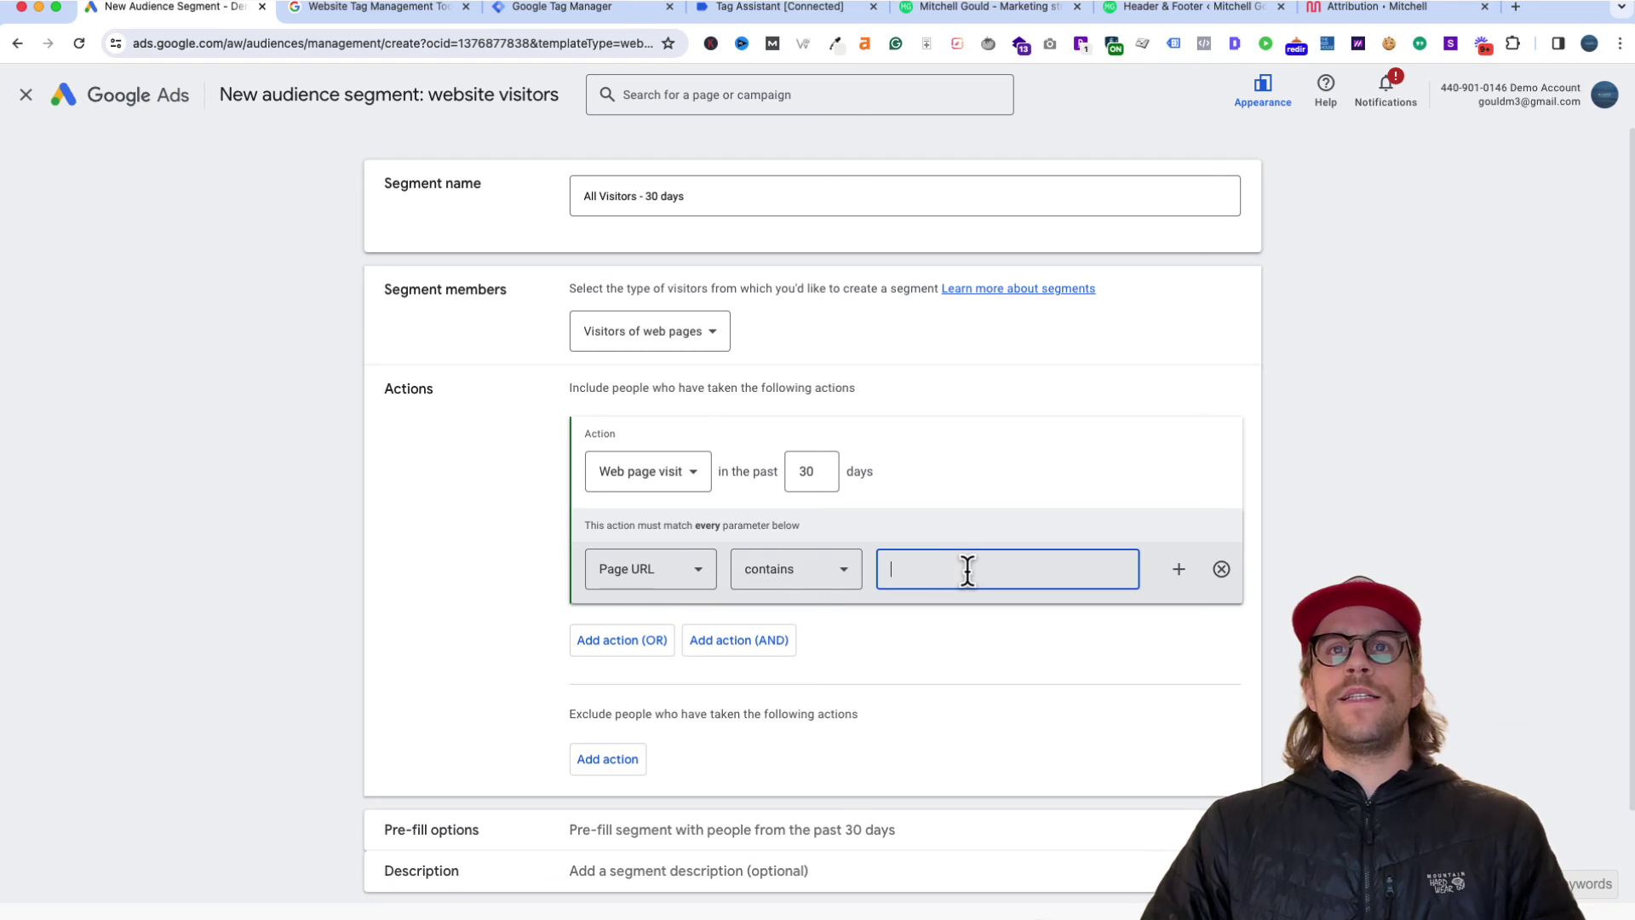
pyautogui.write('mitchell')
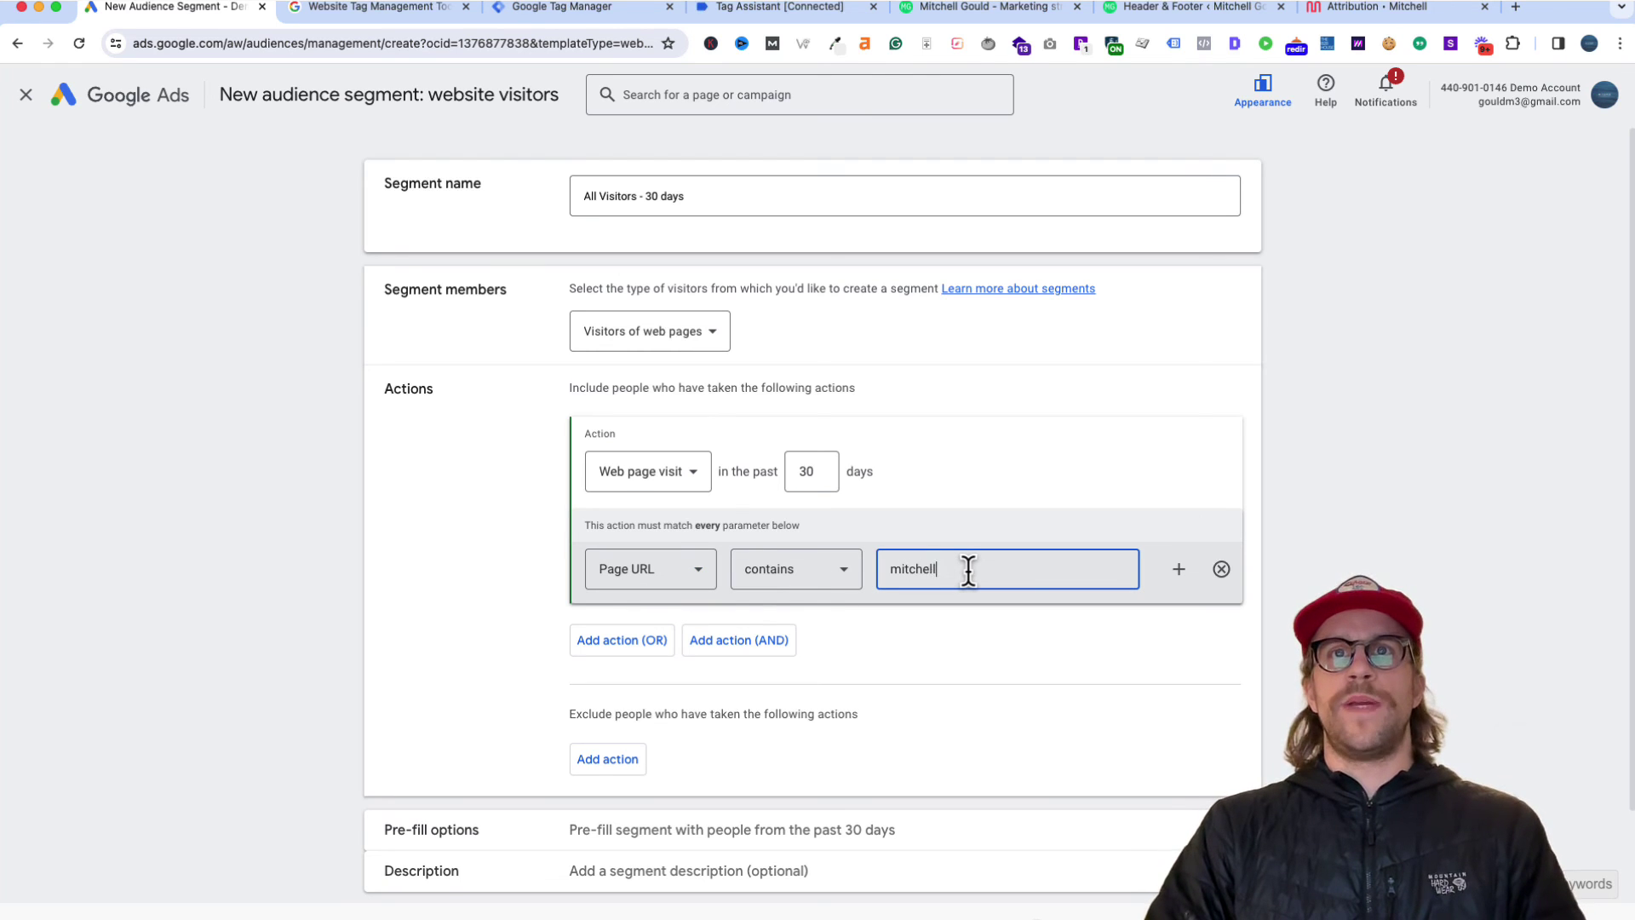
pyautogui.write('gould.com')
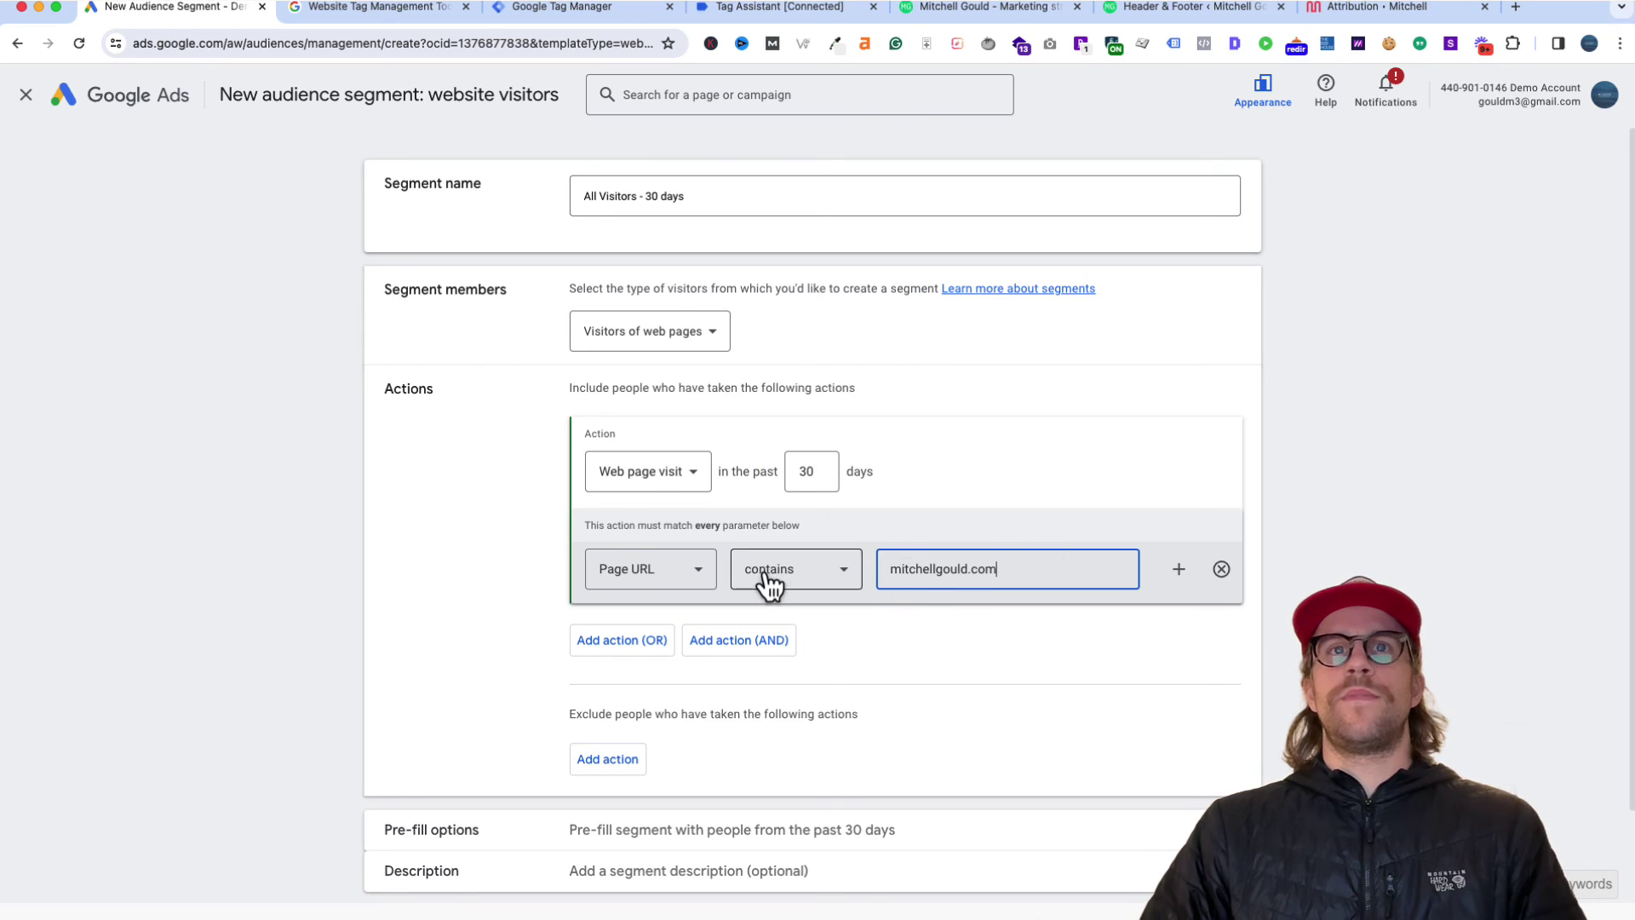
pyautogui.click(497, 625)
pyautogui.scroll(-3, 497, 623)
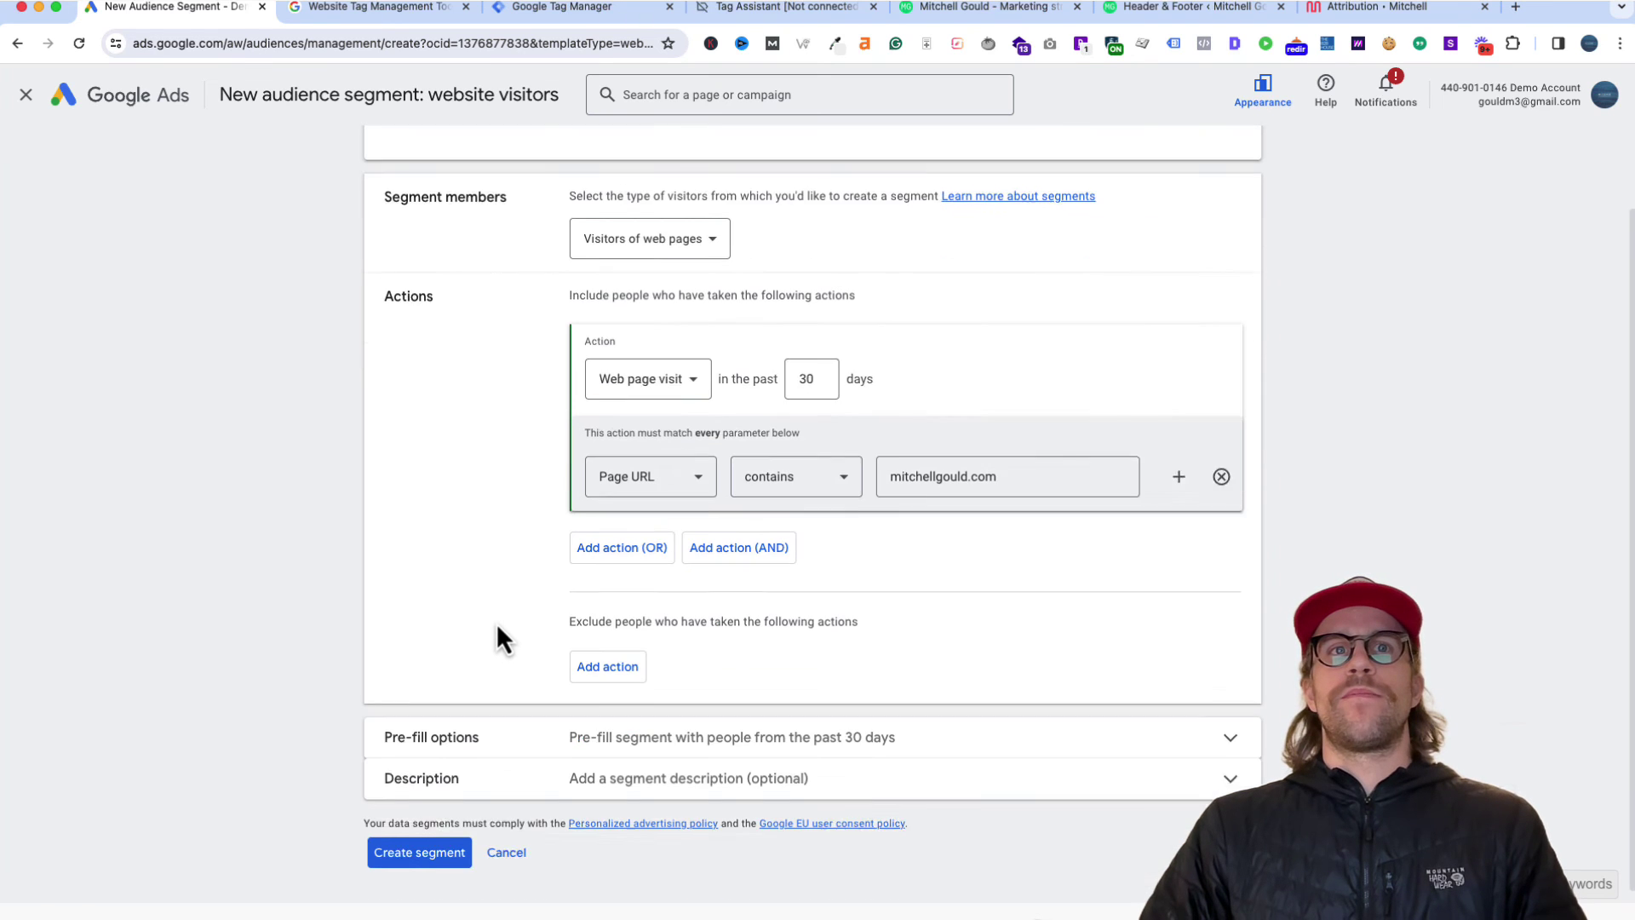
# Step: Review the pre-fill options, keep pre-filling with people who matched within the past 30 days, and create the segment
pyautogui.click(555, 723)
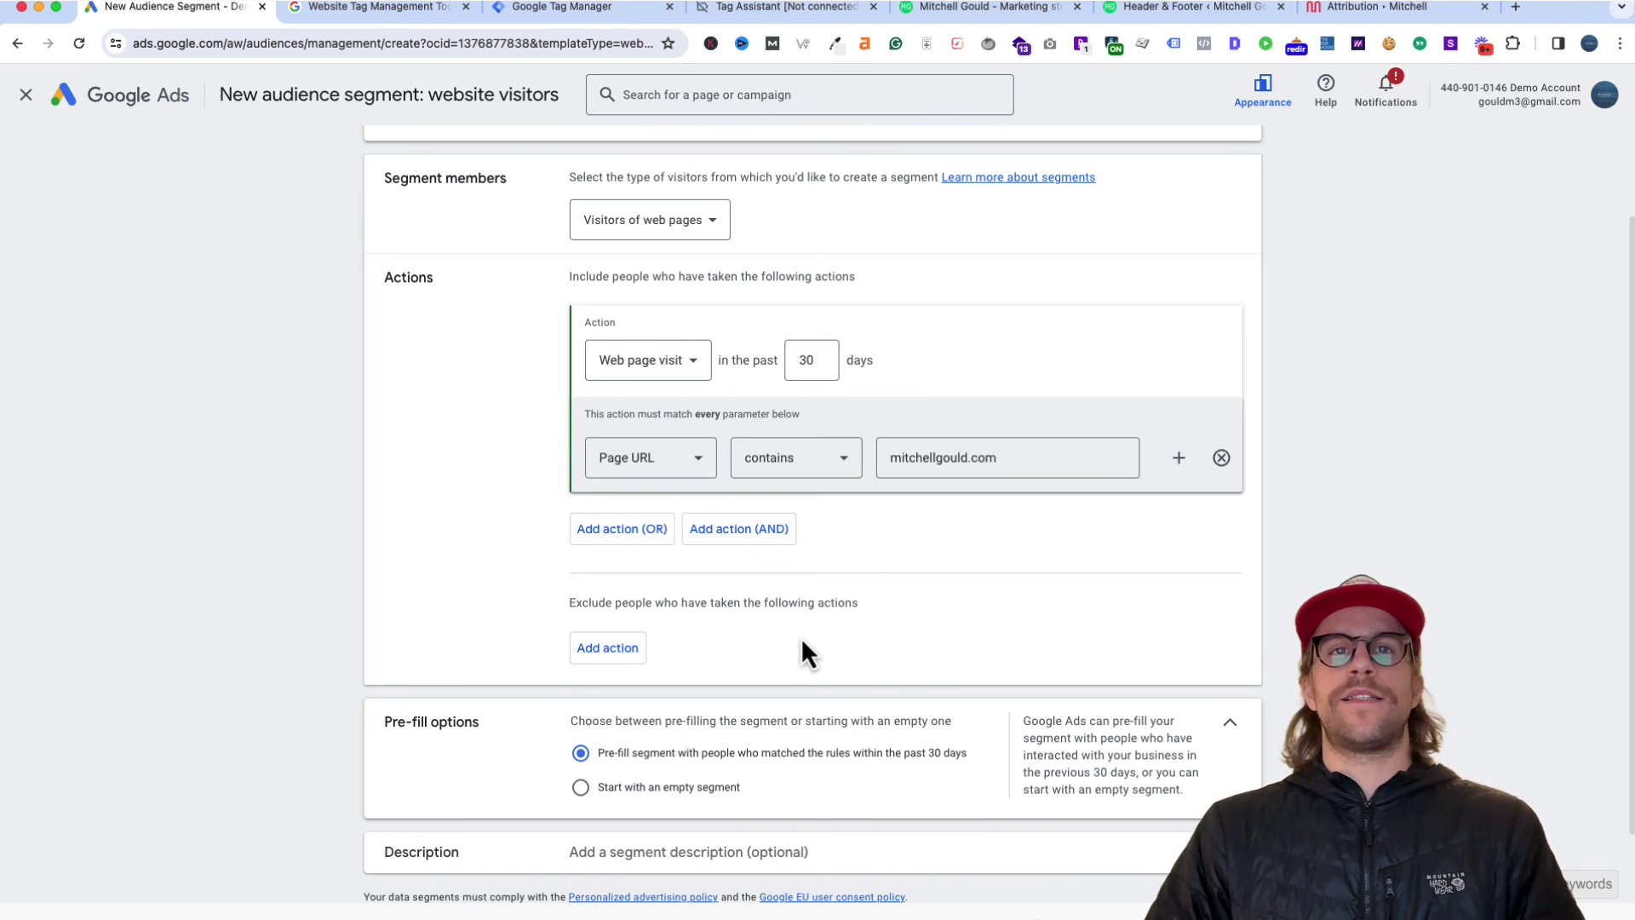
pyautogui.scroll(-2, 789, 651)
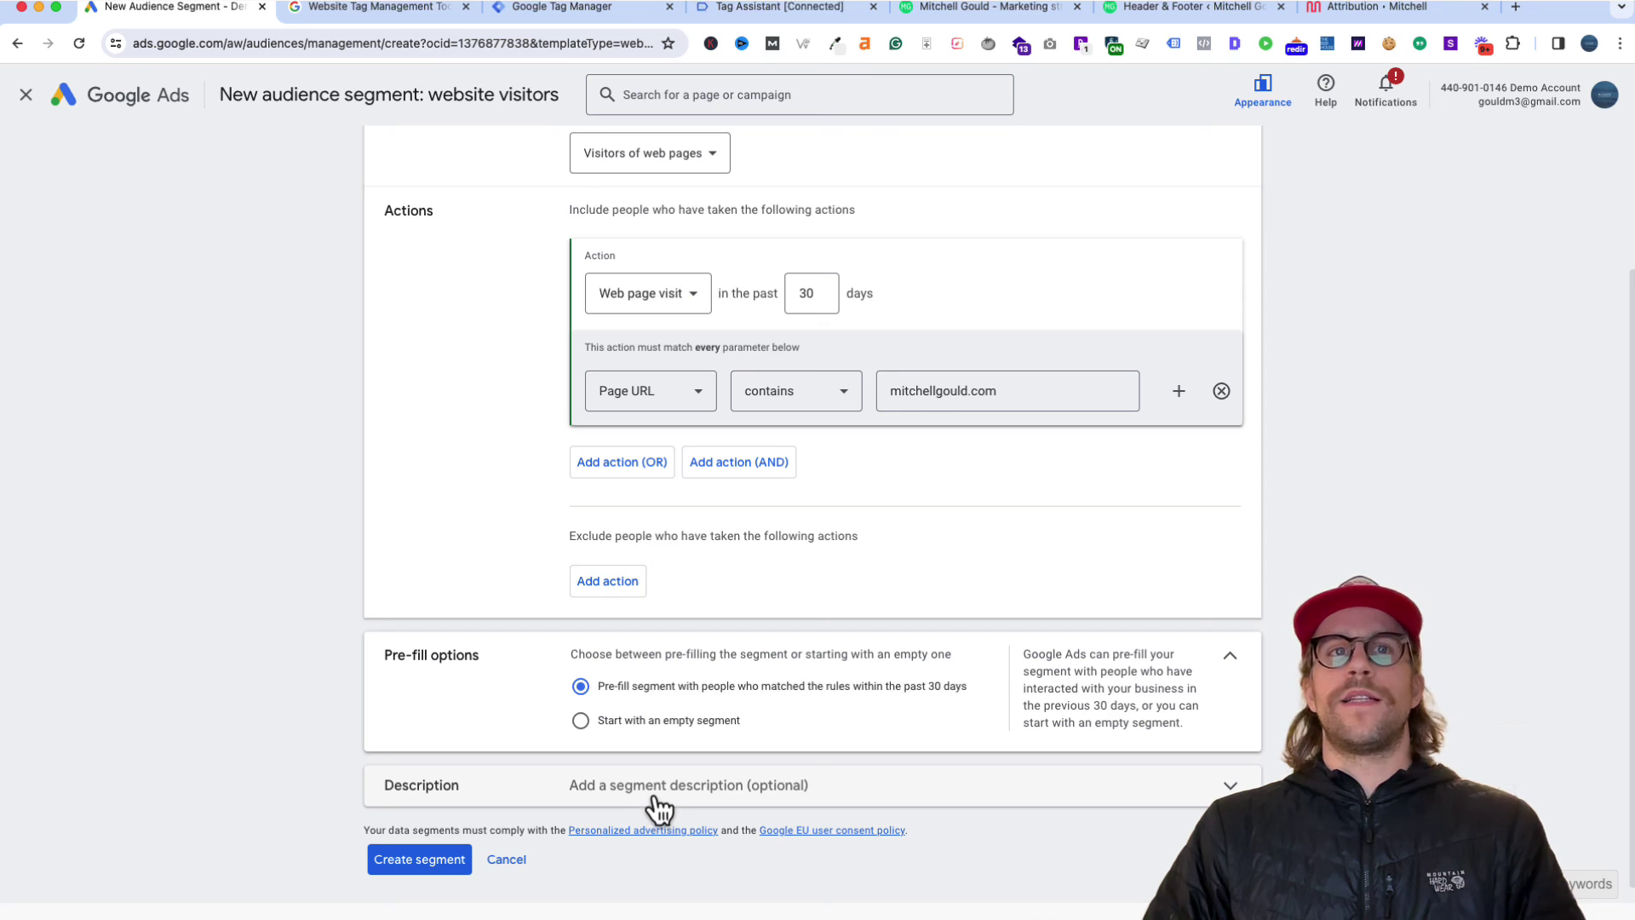
pyautogui.click(441, 864)
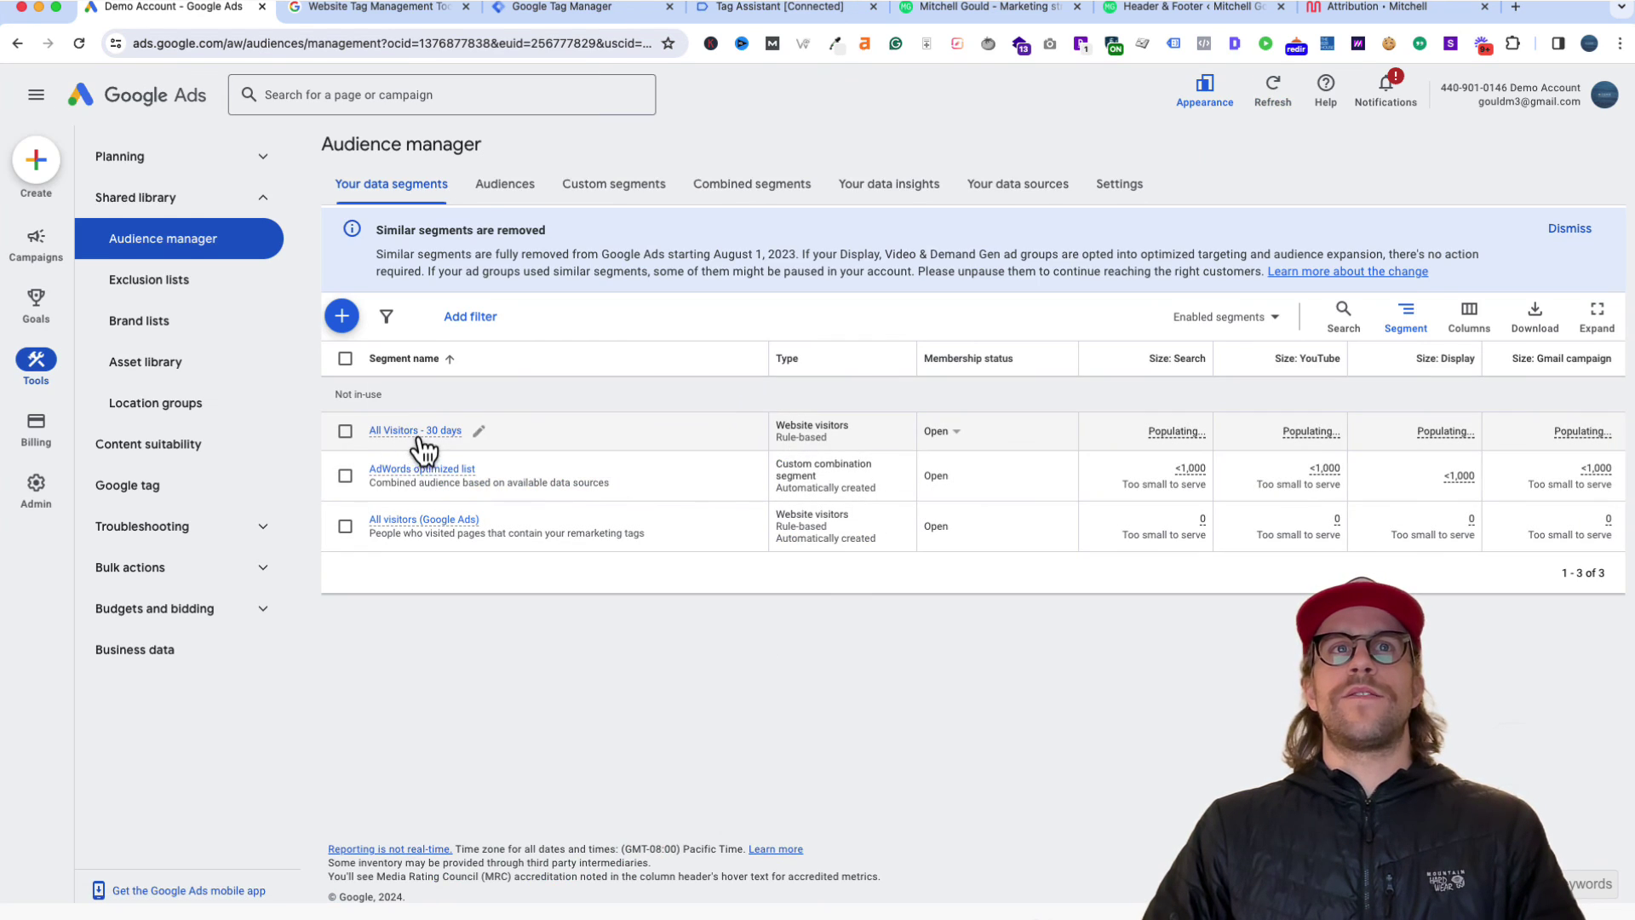